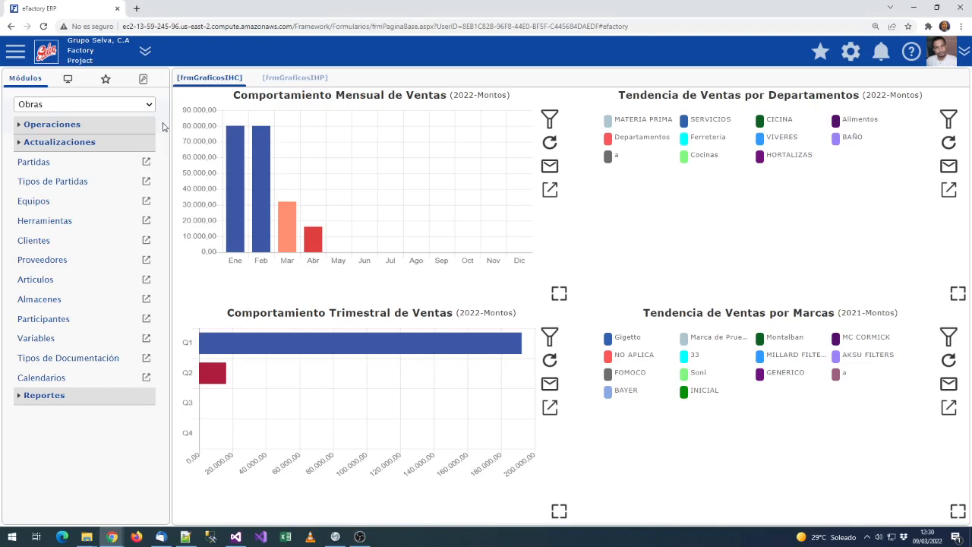
# - Open the Partidas list of the Obras module
pyautogui.click(30, 113)
pyautogui.click(61, 110)
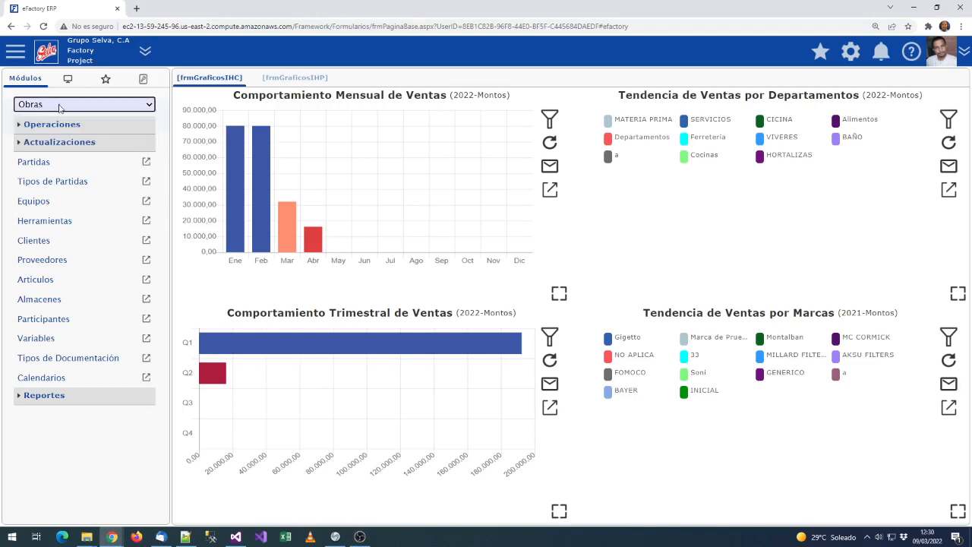
pyautogui.click(36, 162)
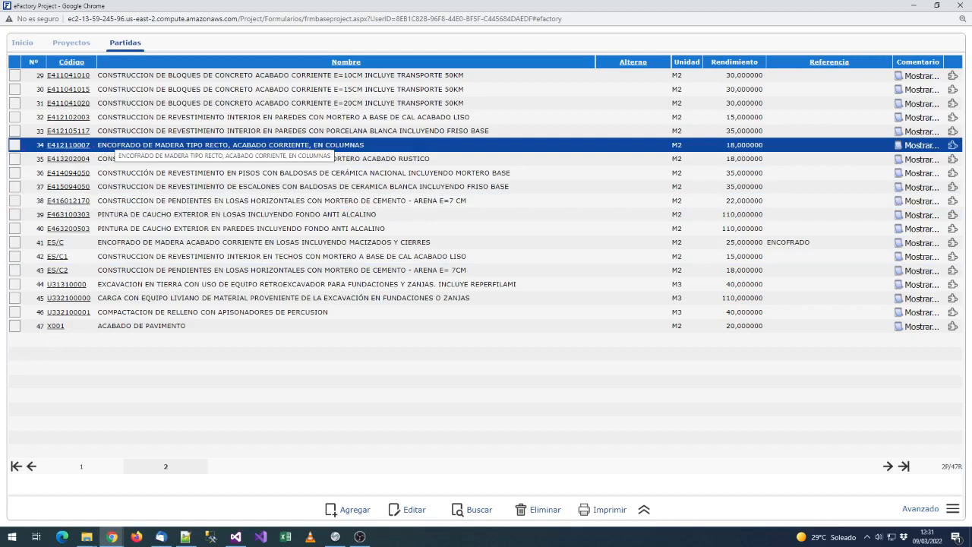
# - Open partida E412110007, ENCOFRADO DE MADERA TIPO RECTO in columns, for editing and make its edit window taller
pyautogui.click(412, 509)
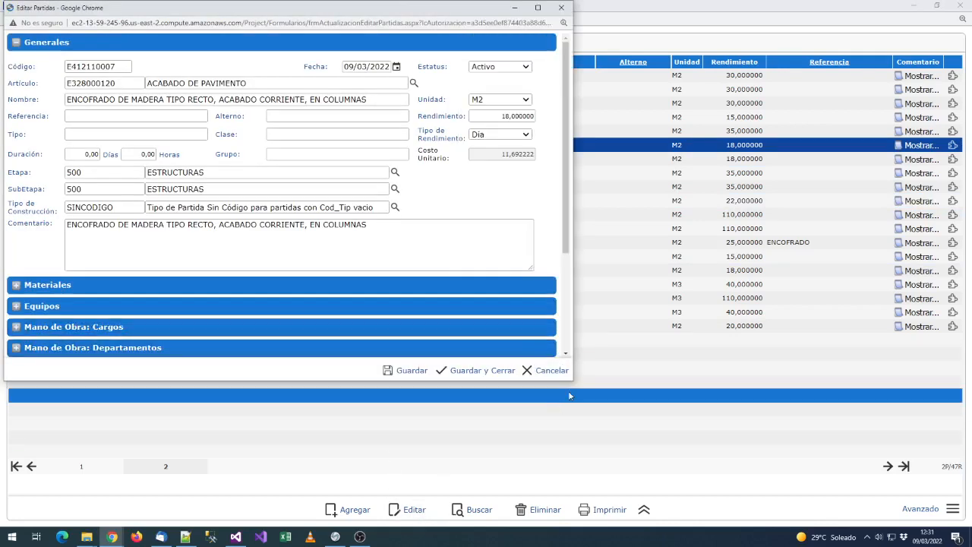
pyautogui.moveTo(564, 381); pyautogui.dragTo(580, 493)
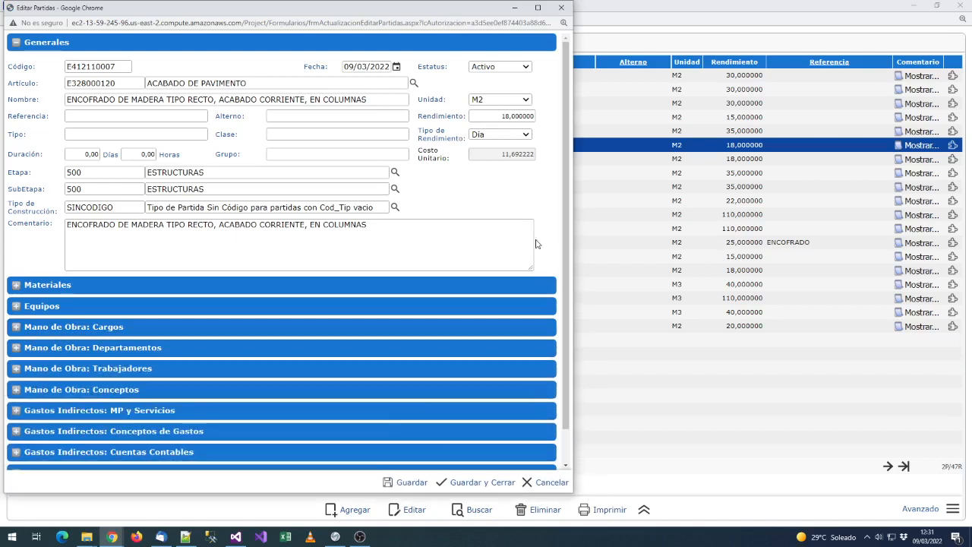
# - Review the partida's general data, including its code, name, reference, alternate, substage and construction type fields
pyautogui.click(129, 66)
pyautogui.click(122, 97)
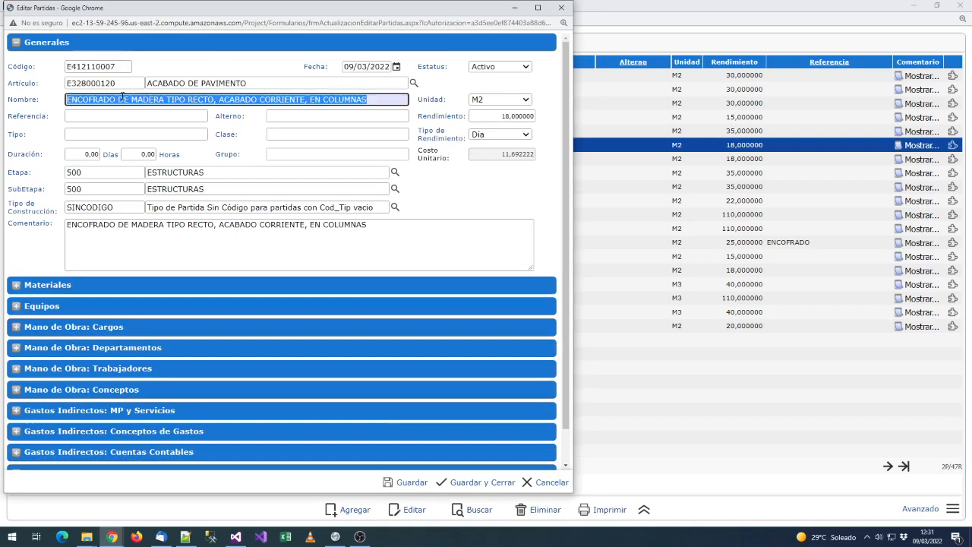
pyautogui.click(164, 67)
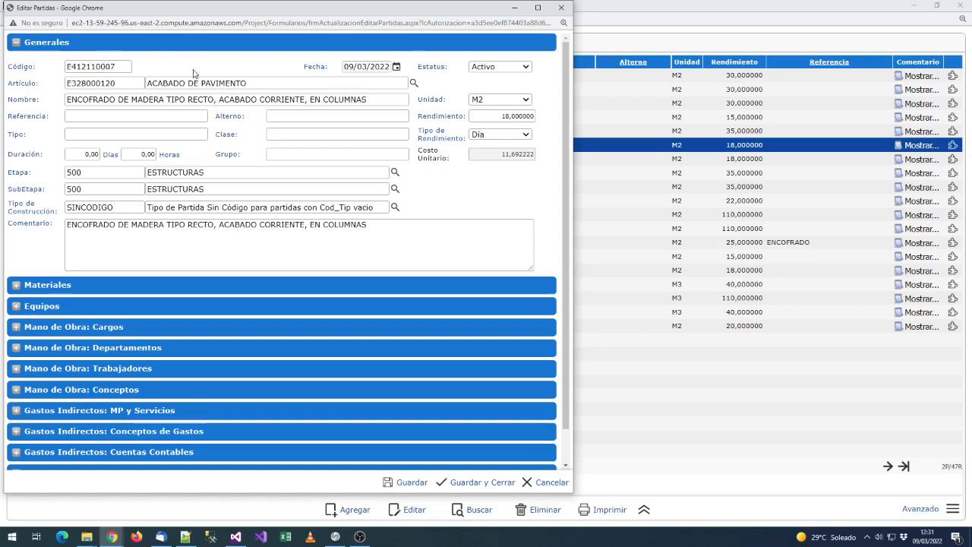
pyautogui.moveTo(194, 15); pyautogui.dragTo(234, 25)
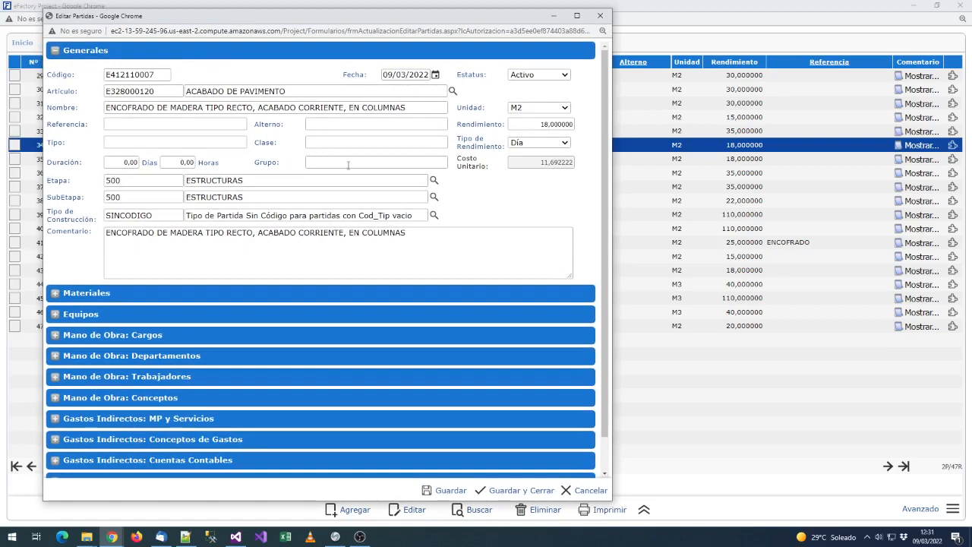
pyautogui.moveTo(253, 125); pyautogui.dragTo(288, 127)
pyautogui.click(289, 127)
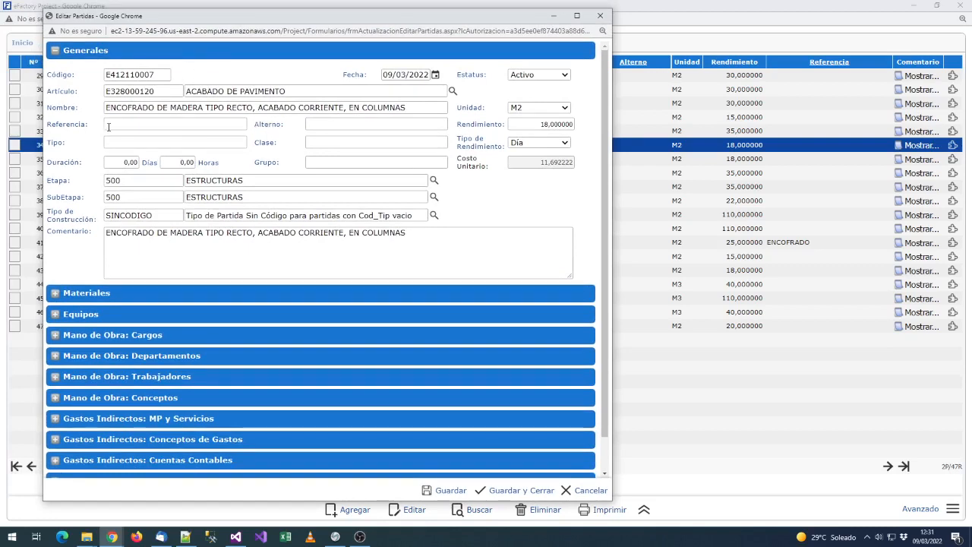
pyautogui.click(109, 126)
pyautogui.click(521, 189)
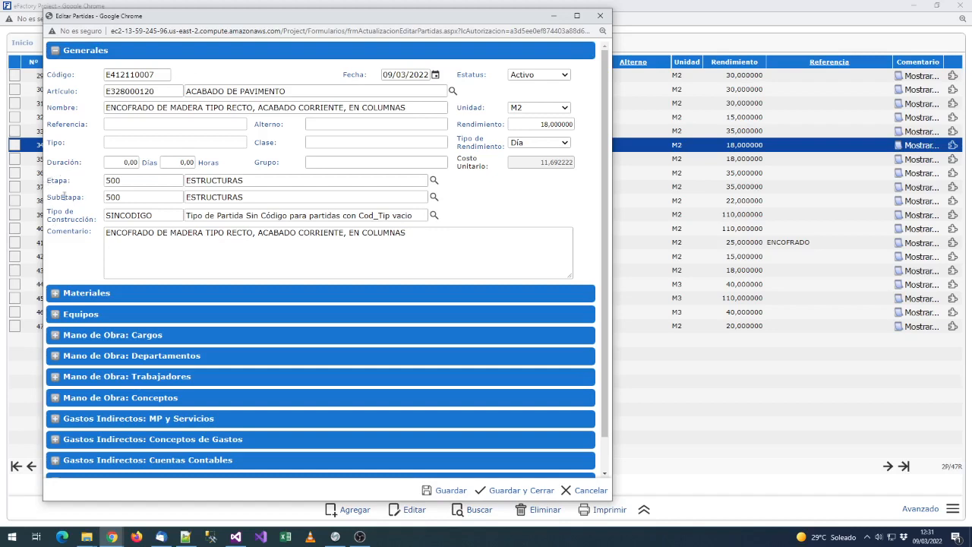
pyautogui.moveTo(47, 198); pyautogui.dragTo(89, 228)
pyautogui.click(88, 223)
# - Expand the Materiales section and review its water, adhesive, cement and ceramic items
pyautogui.click(87, 294)
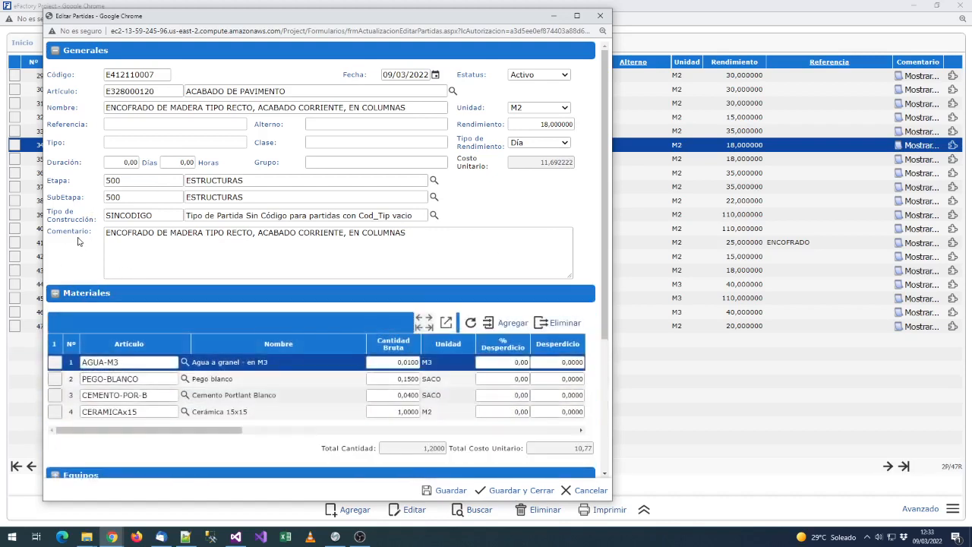
pyautogui.scroll(-1, 84, 258)
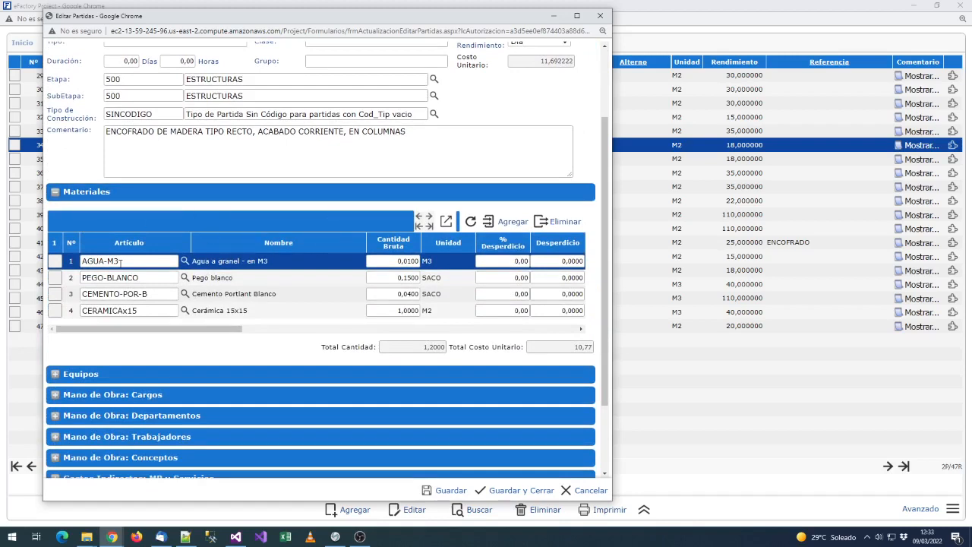
pyautogui.click(217, 277)
pyautogui.click(241, 294)
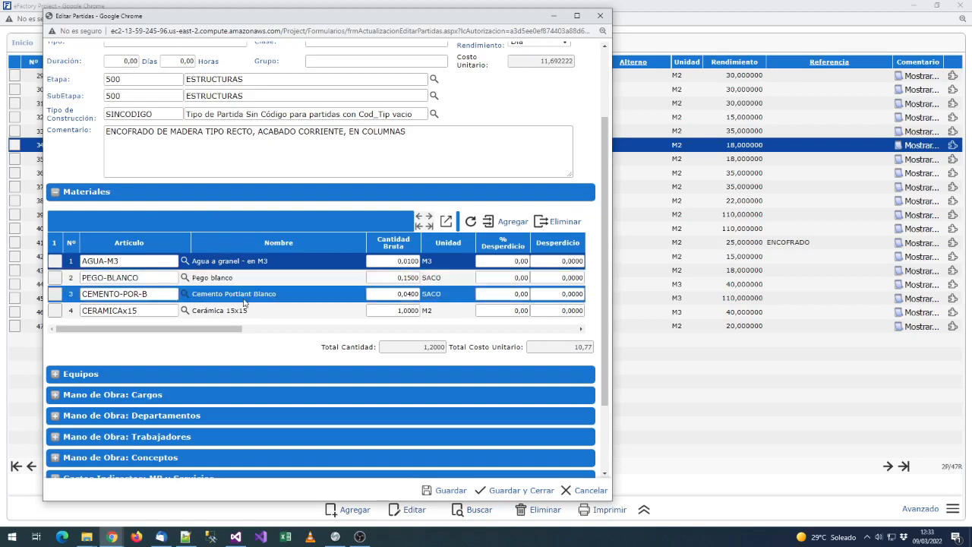
pyautogui.click(228, 311)
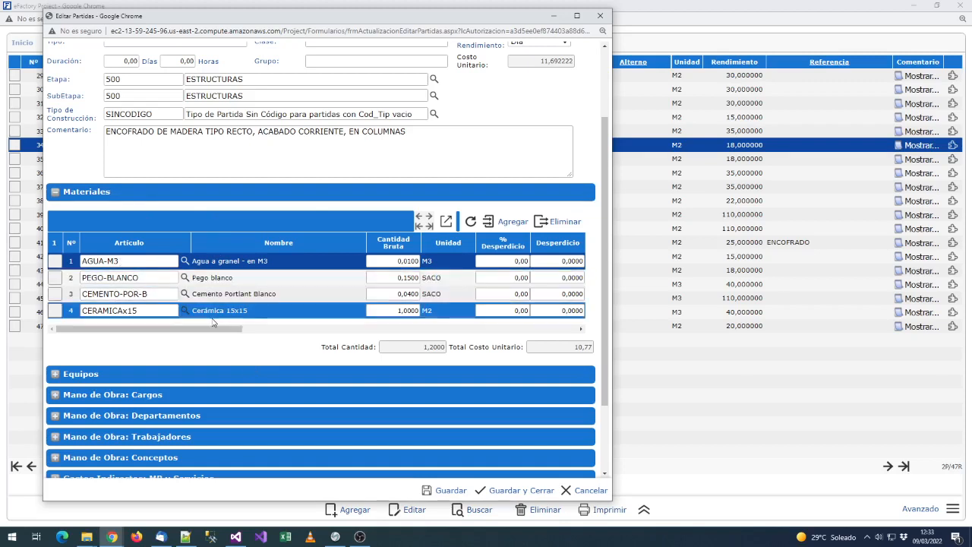
pyautogui.scroll(2, 282, 323)
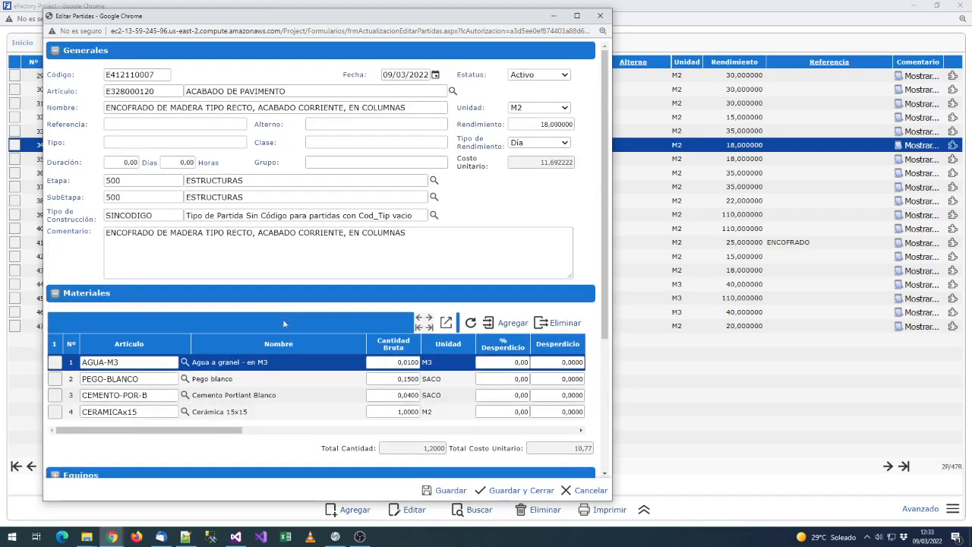
pyautogui.scroll(-3, 321, 393)
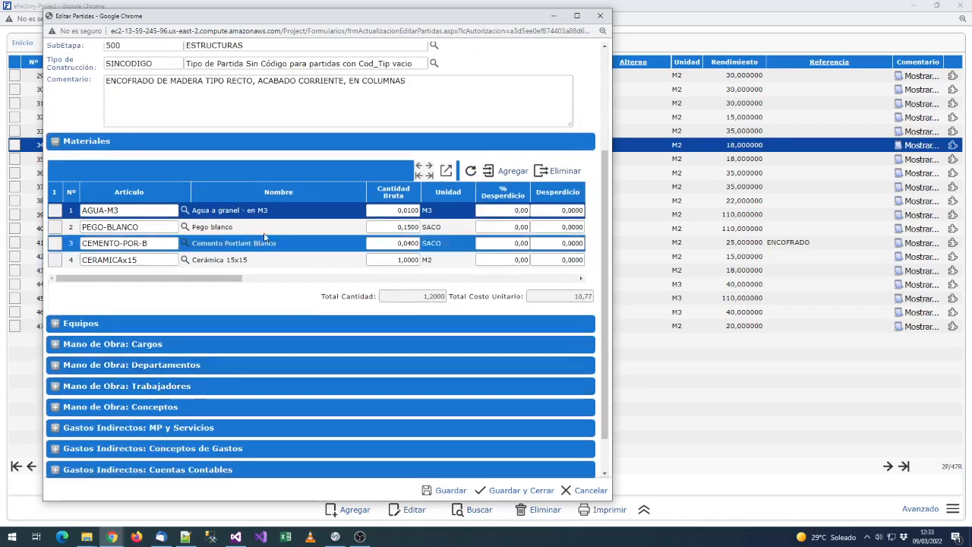
pyautogui.click(299, 278)
pyautogui.moveTo(306, 287); pyautogui.dragTo(139, 284)
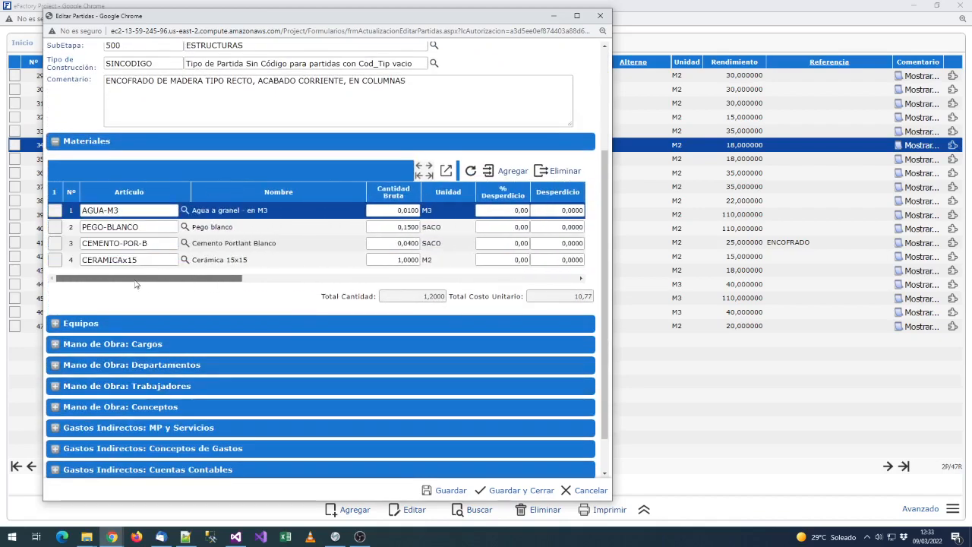
# - Inspect the waste, shrinkage, net quantity and average cost columns of the materials table
pyautogui.scroll(2, 243, 291)
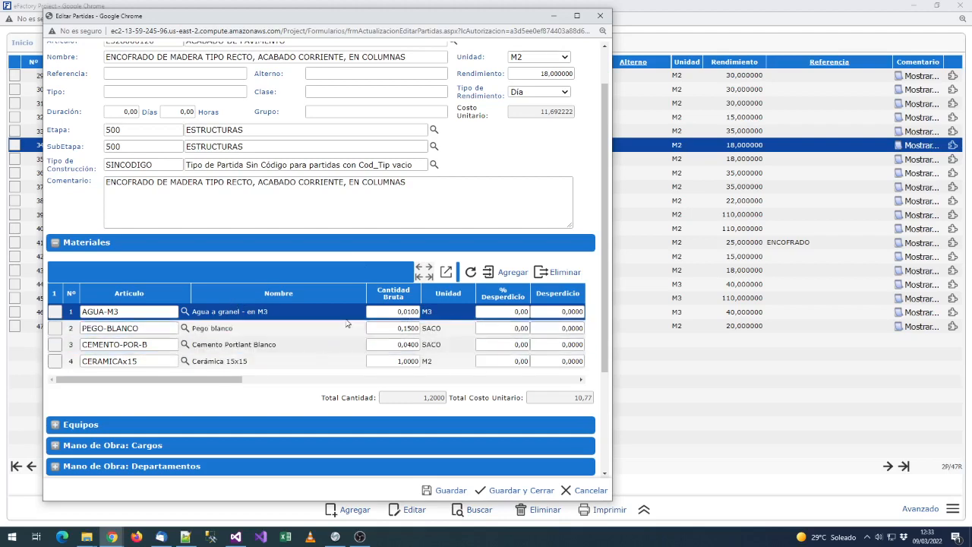
pyautogui.scroll(1, 341, 320)
pyautogui.scroll(1, 341, 320)
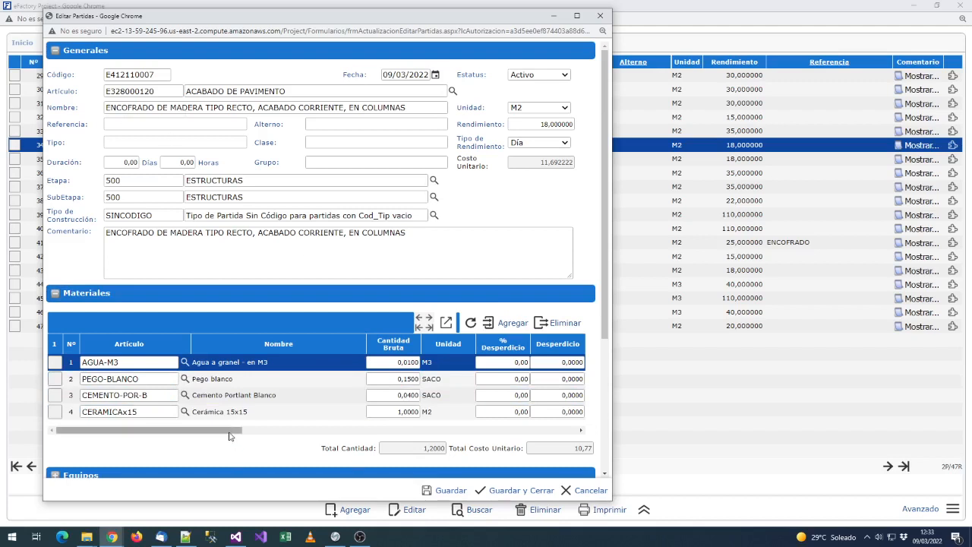
pyautogui.moveTo(231, 430); pyautogui.dragTo(316, 435)
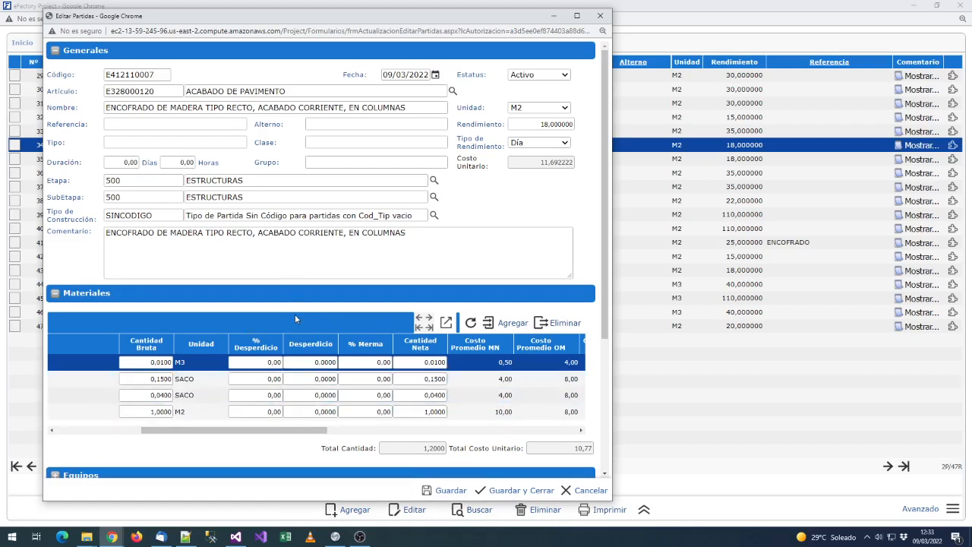
pyautogui.moveTo(277, 431); pyautogui.dragTo(189, 432)
# - Expand the Equipos section and review the quantity, cost and cost period of Equipo de Acabados Interiores
pyautogui.scroll(-2, 215, 360)
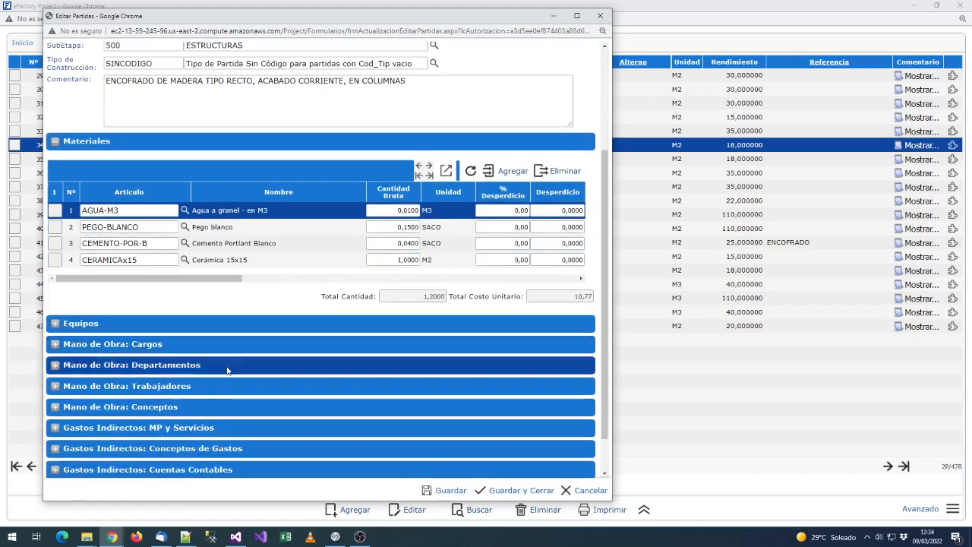
pyautogui.click(91, 325)
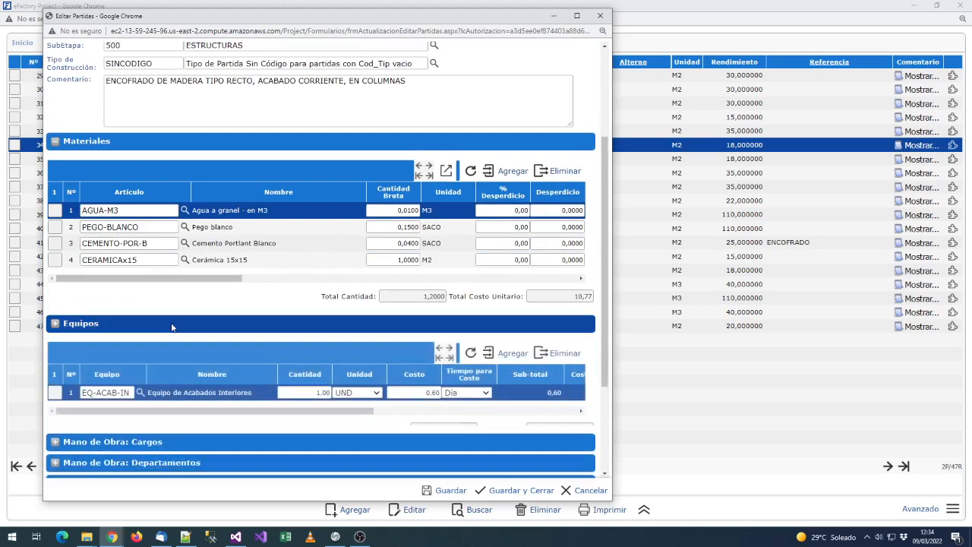
pyautogui.scroll(-1, 172, 329)
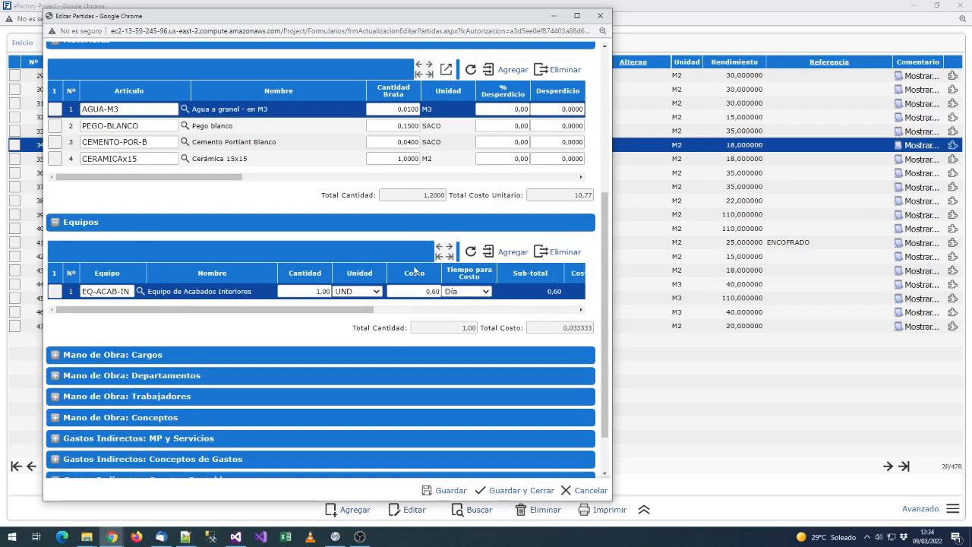
pyautogui.scroll(4, 415, 270)
pyautogui.scroll(-4, 468, 262)
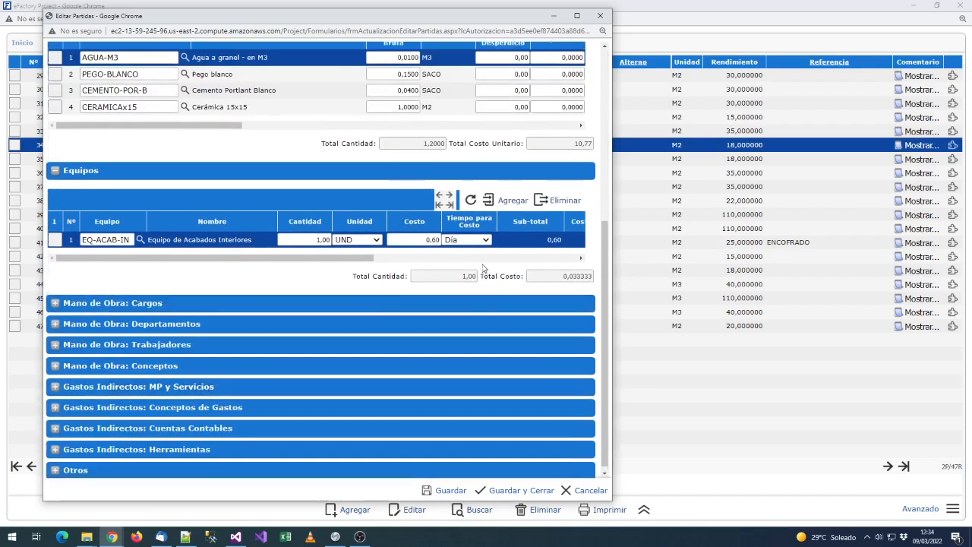
pyautogui.scroll(2, 399, 211)
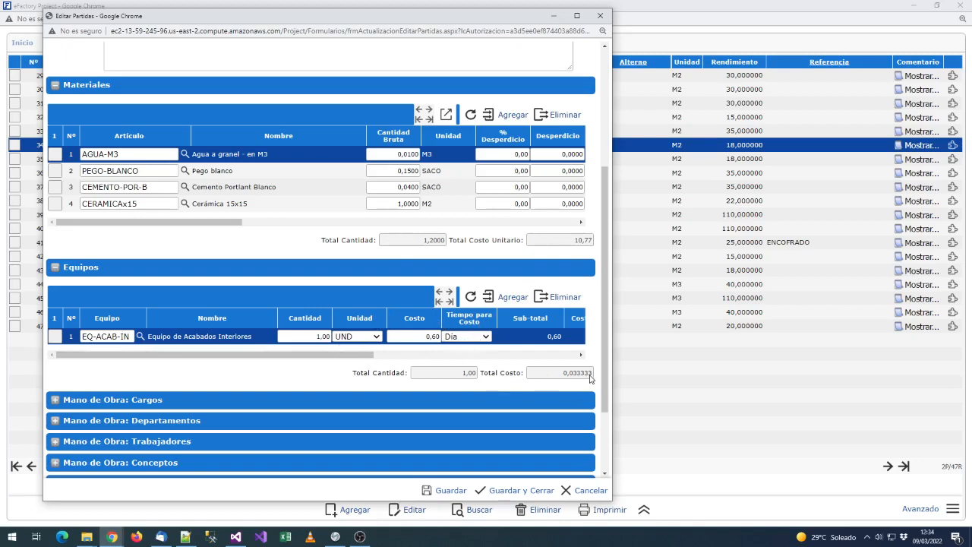
# - Compare the equipment total cost and the materials total unit cost with the partida's Costo Unitario
pyautogui.moveTo(589, 375); pyautogui.dragTo(521, 383)
pyautogui.click(418, 376)
pyautogui.moveTo(569, 239); pyautogui.dragTo(599, 239)
pyautogui.click(570, 242)
pyautogui.scroll(3, 503, 309)
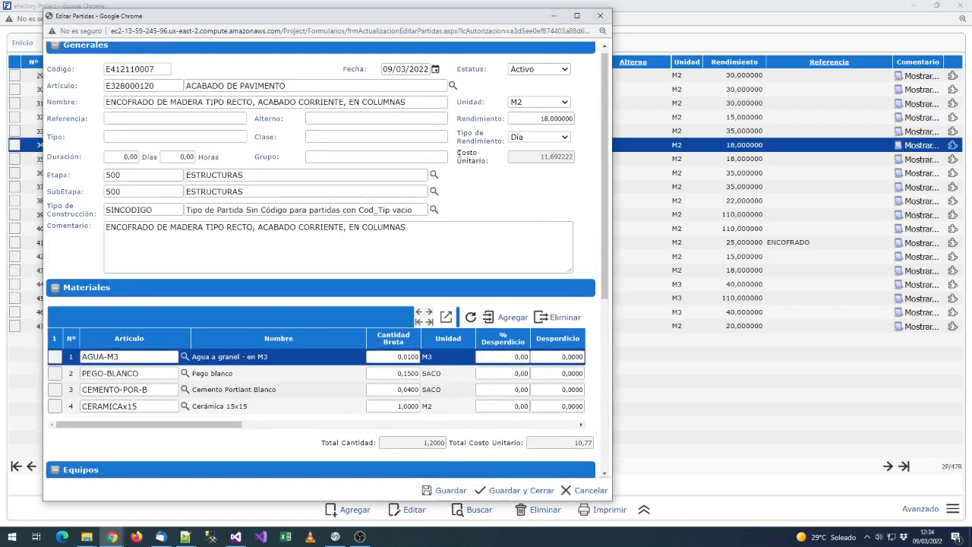
pyautogui.moveTo(541, 157); pyautogui.dragTo(570, 159)
pyautogui.click(576, 190)
# - Expand the Mano de Obra: Cargos section and check the subtotal of Cuadrilla Tipo 1 - Construcción
pyautogui.scroll(-4, 577, 327)
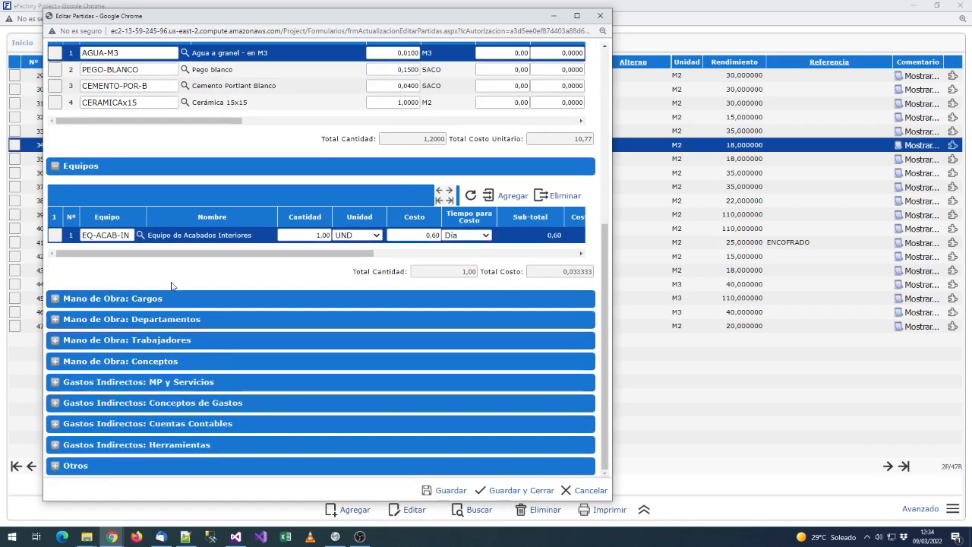
pyautogui.scroll(2, 110, 161)
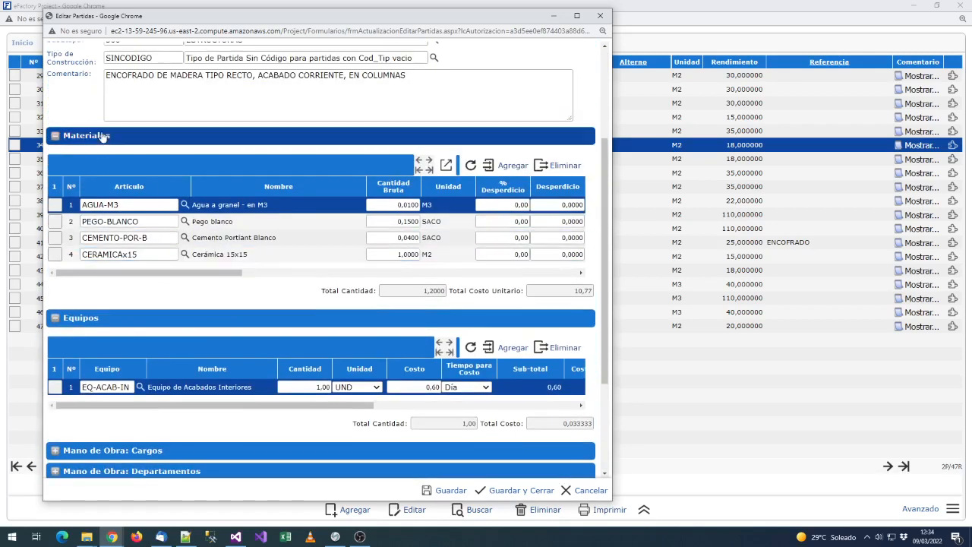
pyautogui.scroll(-1, 134, 240)
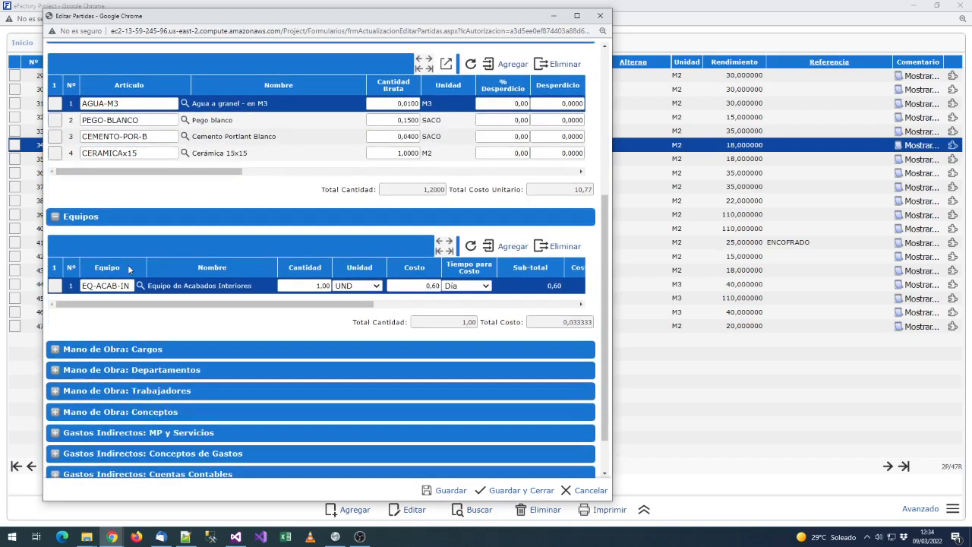
pyautogui.click(129, 351)
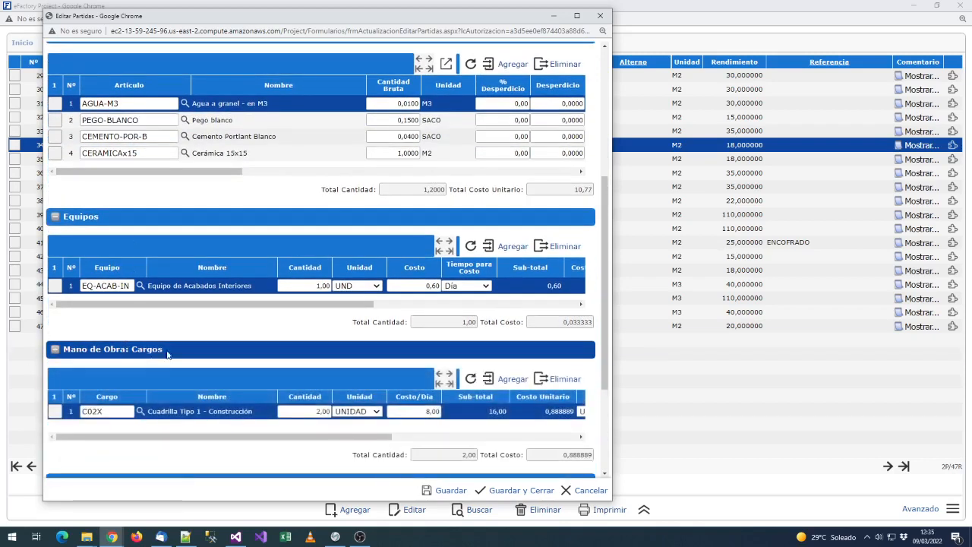
pyautogui.scroll(-1, 152, 320)
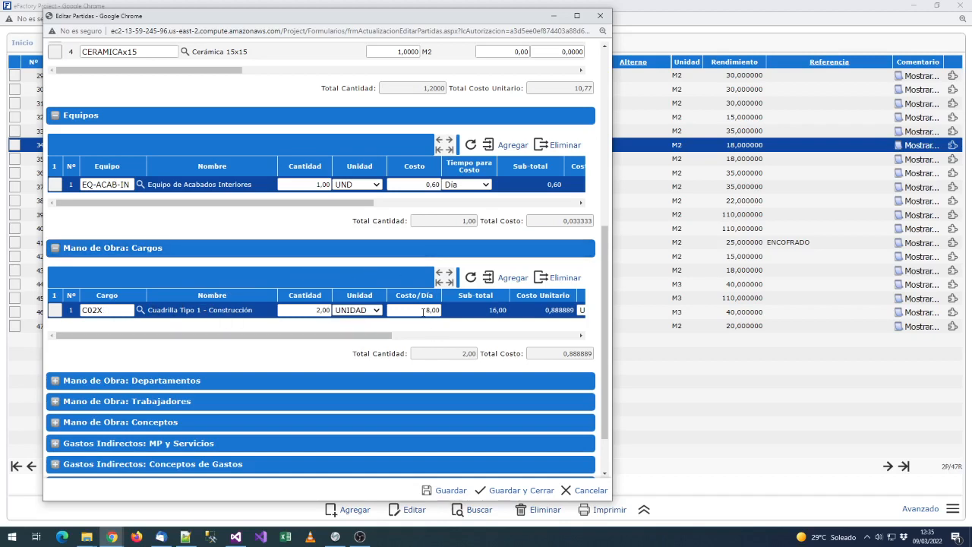
pyautogui.moveTo(487, 315); pyautogui.dragTo(507, 315)
pyautogui.click(531, 305)
# - Check the section cost totals against the partida's Costo Unitario and look over the remaining labour and indirect expense sections
pyautogui.scroll(3, 581, 351)
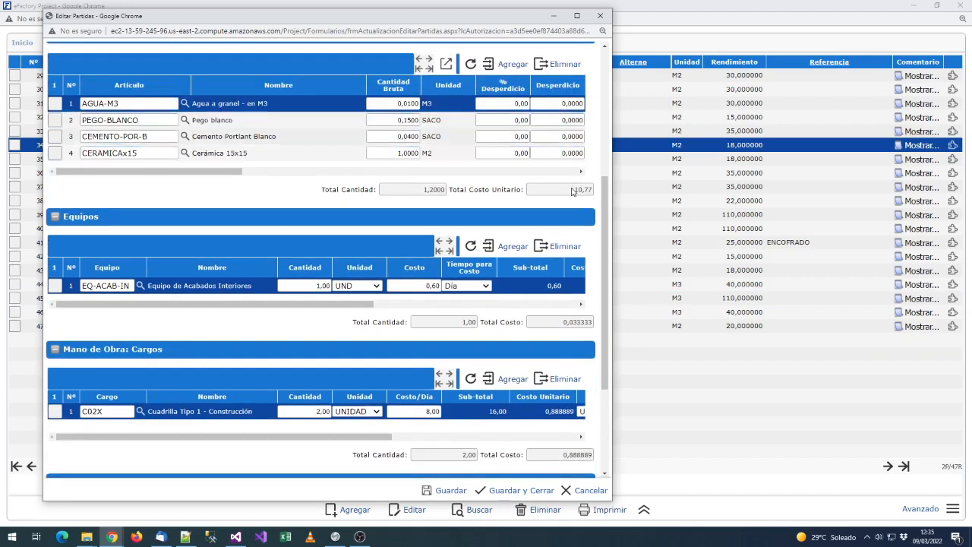
pyautogui.scroll(3, 554, 114)
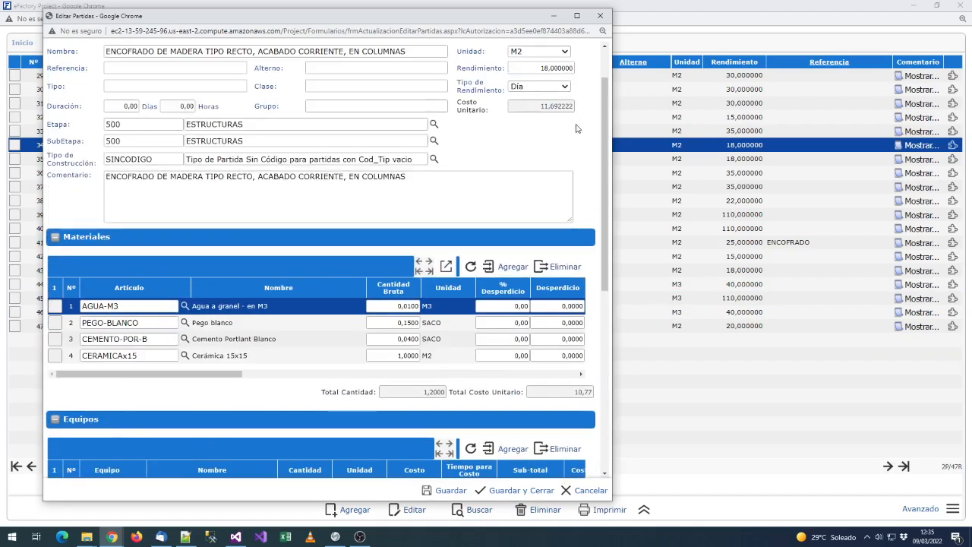
pyautogui.scroll(-3, 577, 152)
pyautogui.scroll(-3, 589, 186)
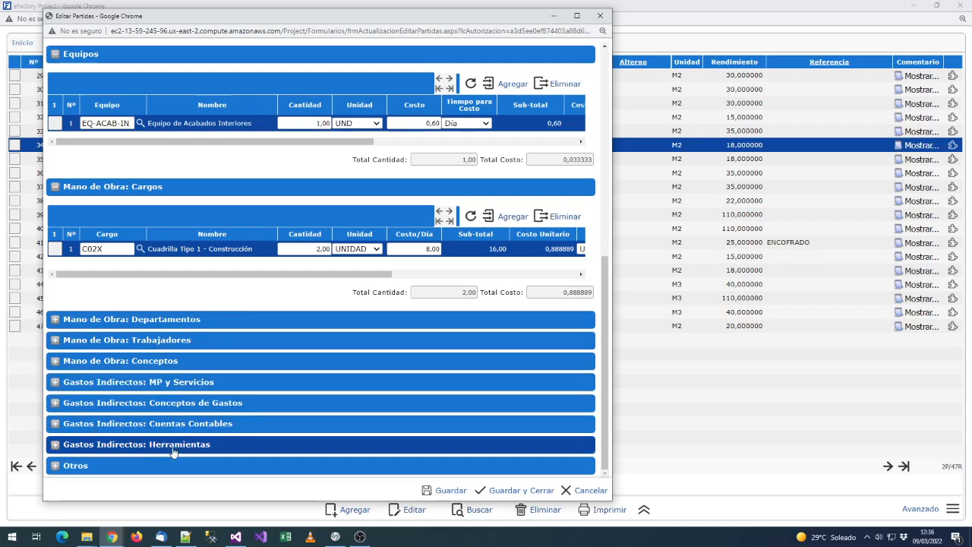
pyautogui.scroll(1, 102, 132)
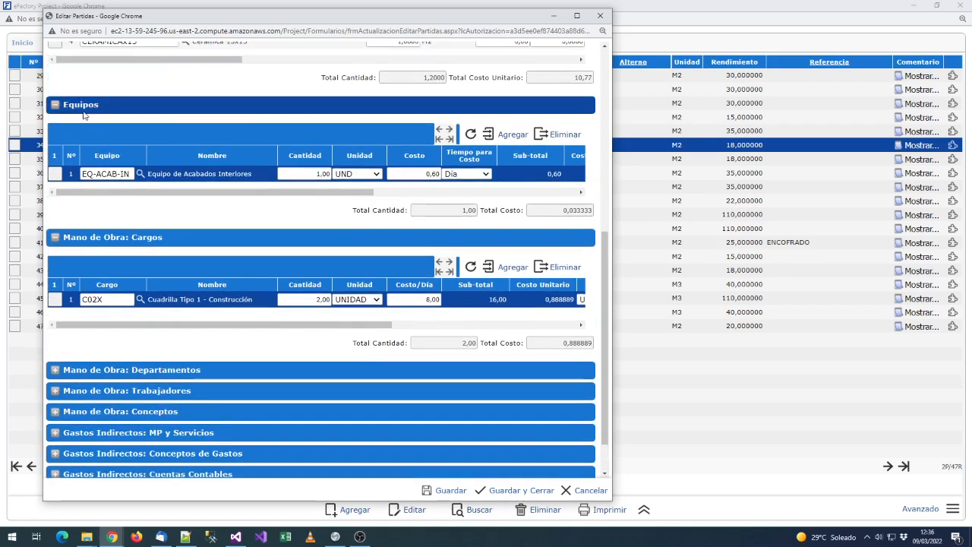
pyautogui.scroll(-1, 182, 417)
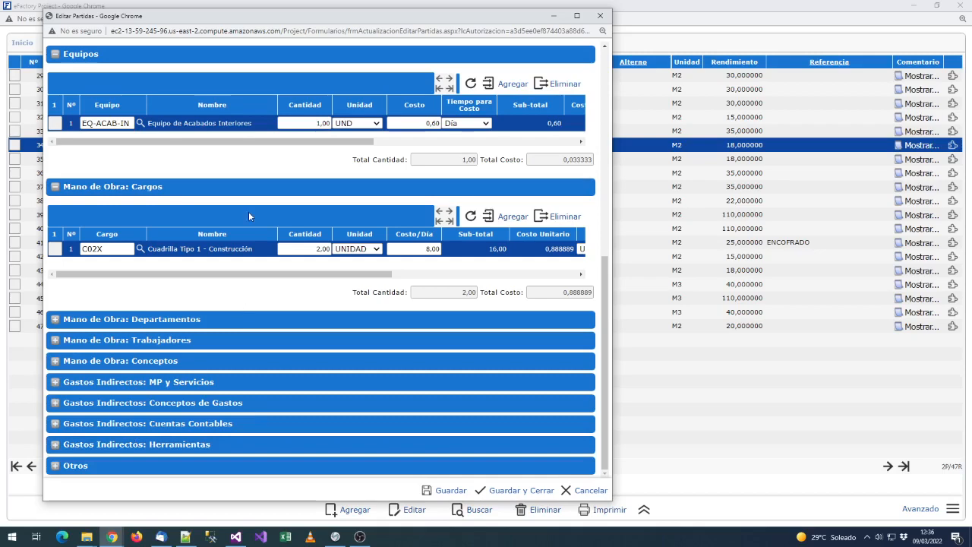
# - Look over the partida's general data, Materiales and Equipos sections once more and close its edit window
pyautogui.scroll(8, 246, 267)
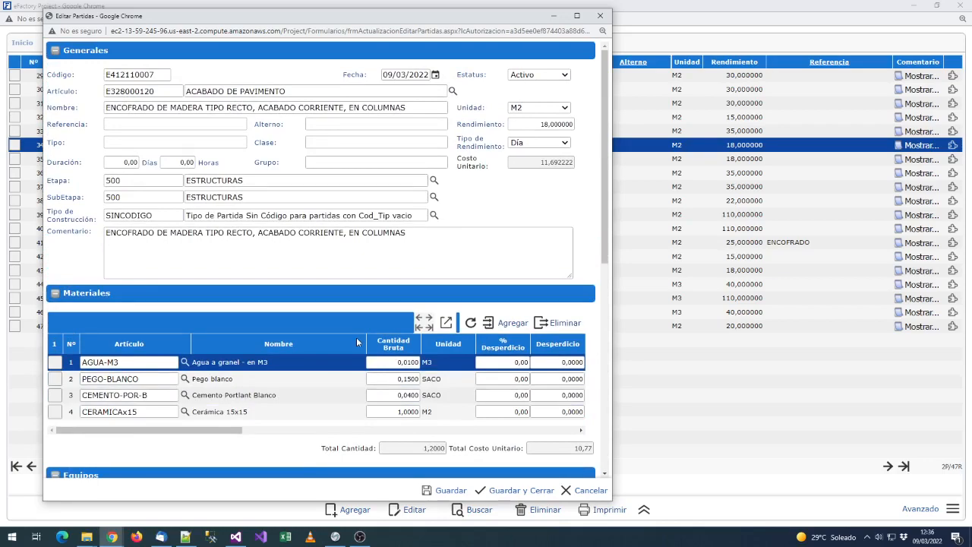
pyautogui.scroll(-8, 332, 348)
pyautogui.scroll(8, 225, 363)
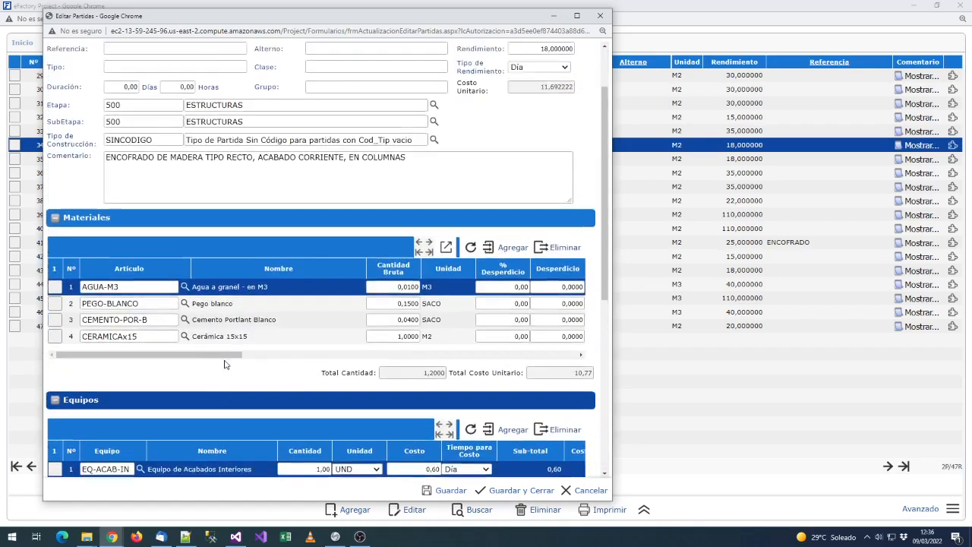
pyautogui.click(601, 16)
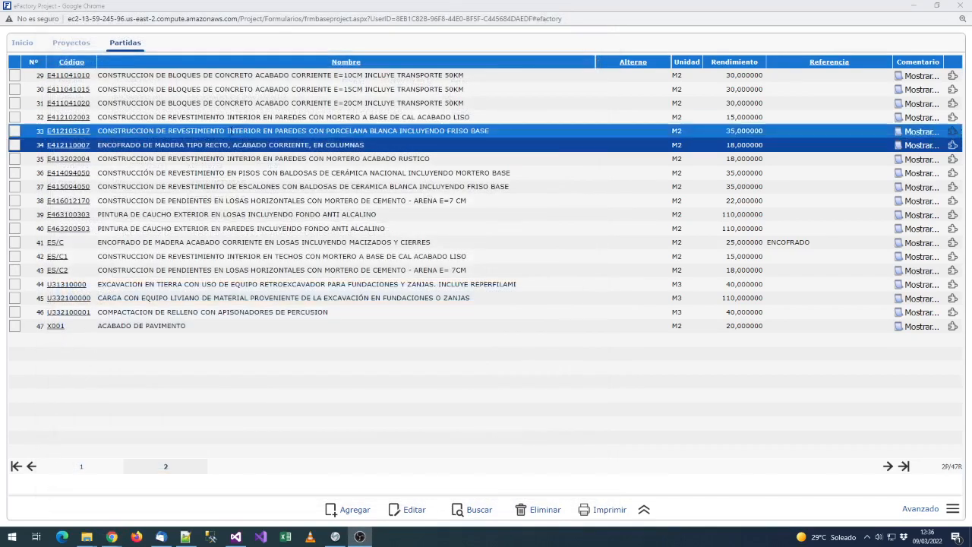
# - Open the project Construcción de Cerca Perimetral for editing from the projects list and reposition its window over the list
pyautogui.click(71, 43)
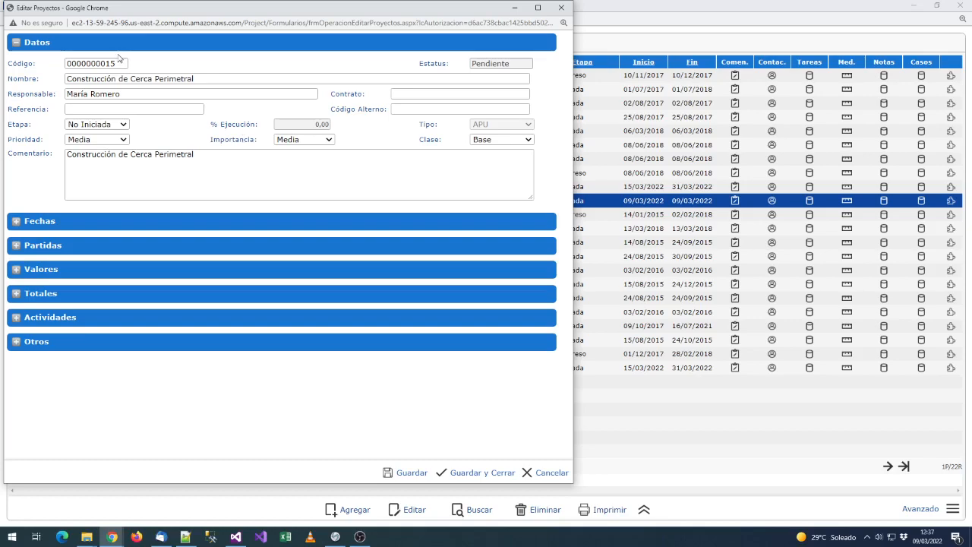
pyautogui.doubleClick(120, 59)
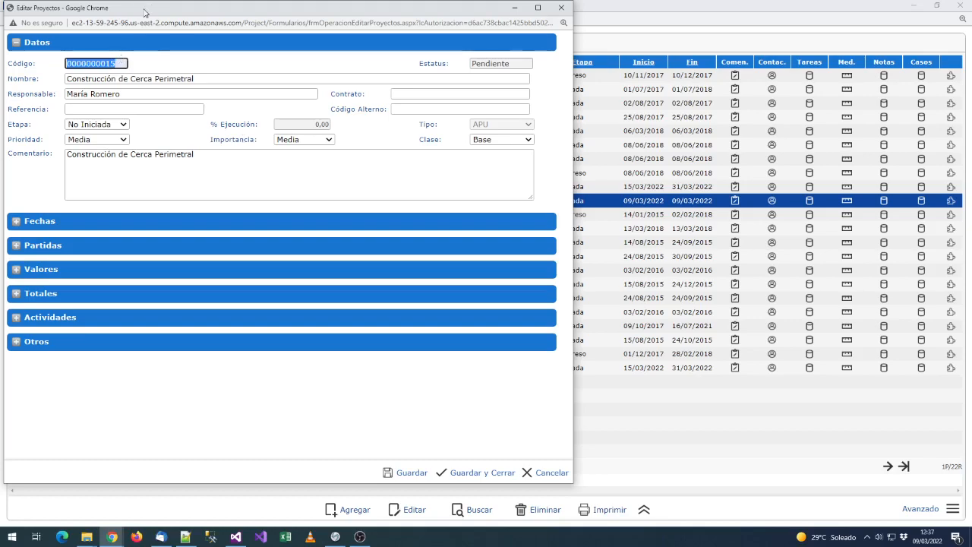
pyautogui.moveTo(144, 12); pyautogui.dragTo(288, 19)
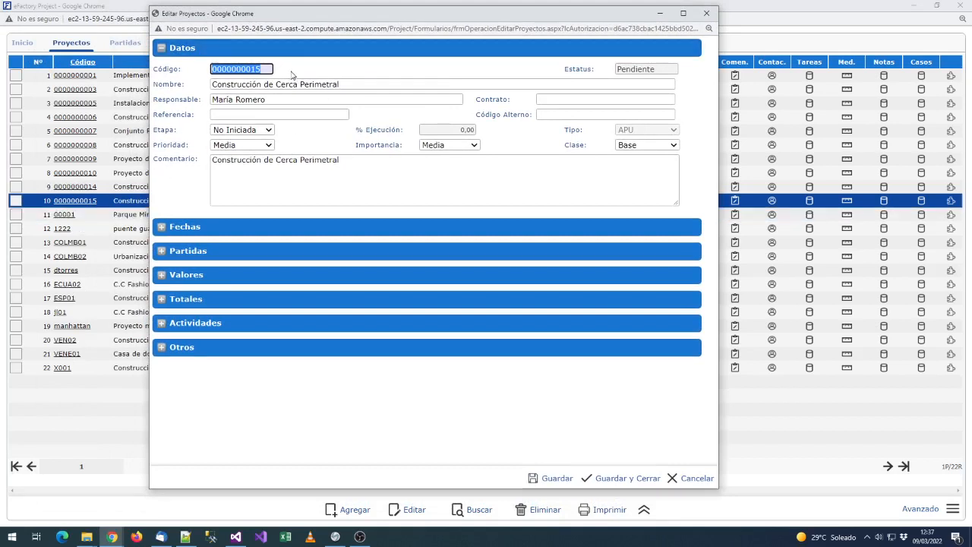
# - Review the Nombre, Etapa and Tipo fields in the project's general data
pyautogui.click(193, 97)
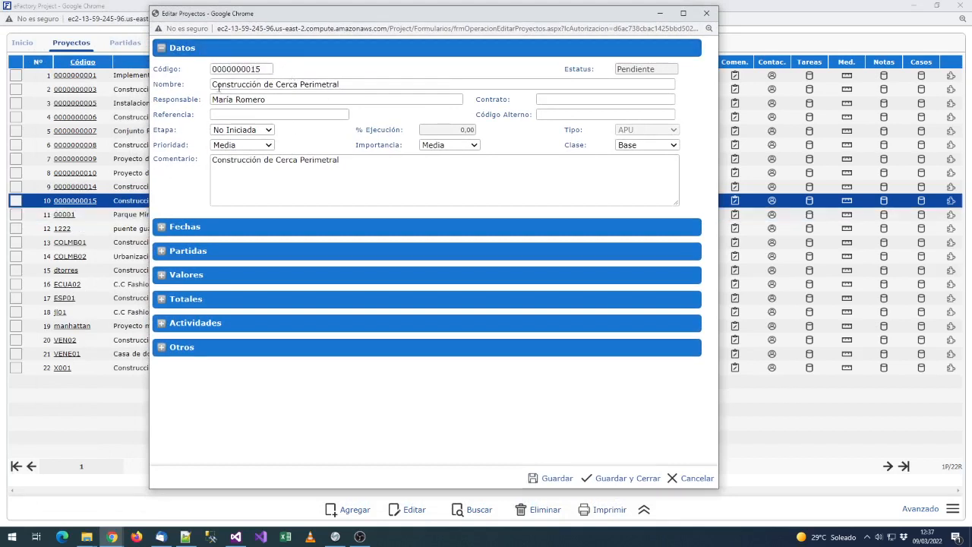
pyautogui.moveTo(213, 83); pyautogui.dragTo(334, 82)
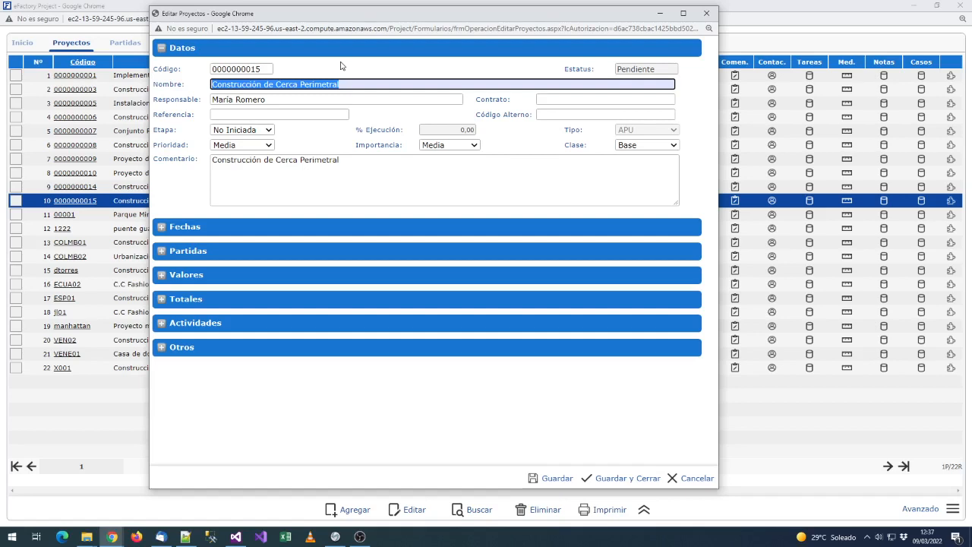
pyautogui.doubleClick(304, 128)
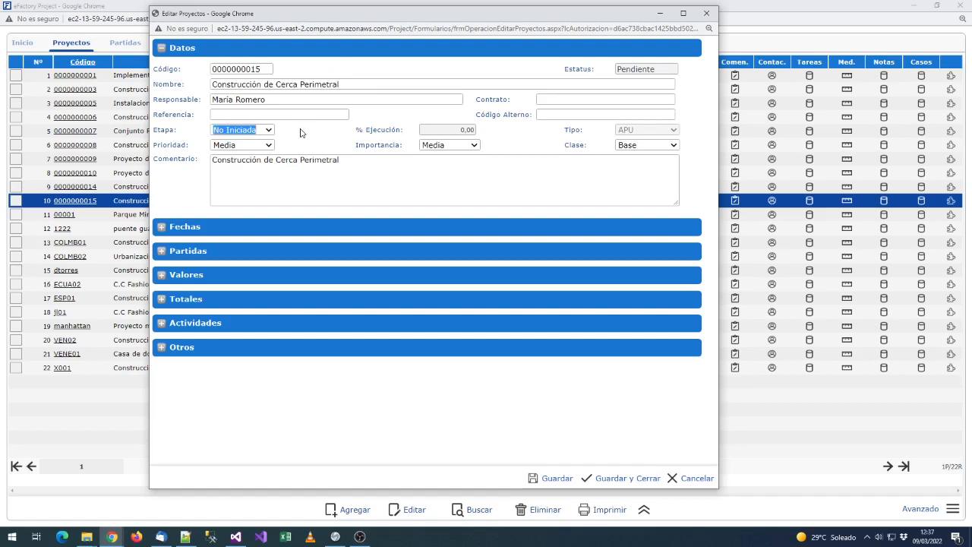
pyautogui.click(301, 133)
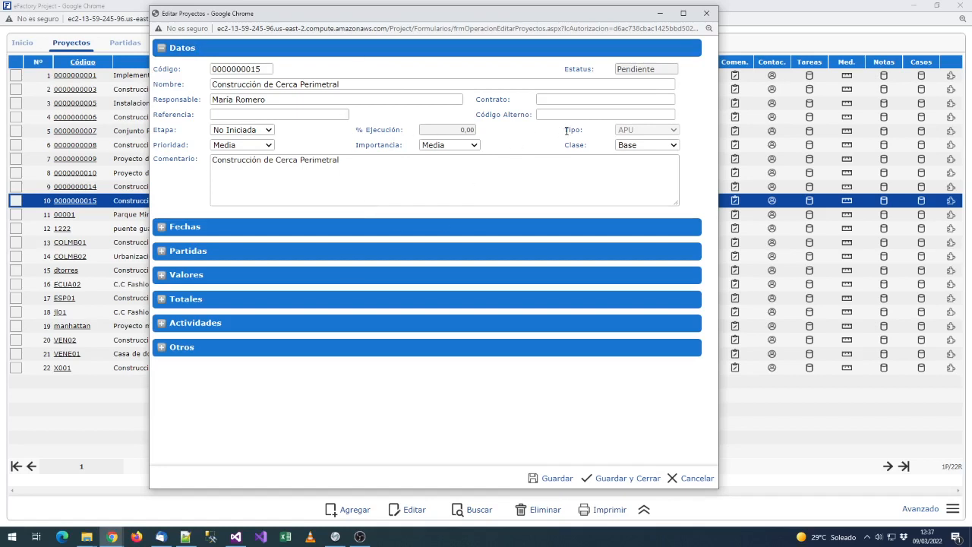
pyautogui.moveTo(564, 131); pyautogui.dragTo(585, 135)
pyautogui.click(585, 135)
# - Examine the options available for the project's Clase, keeping it at Base
pyautogui.click(672, 145)
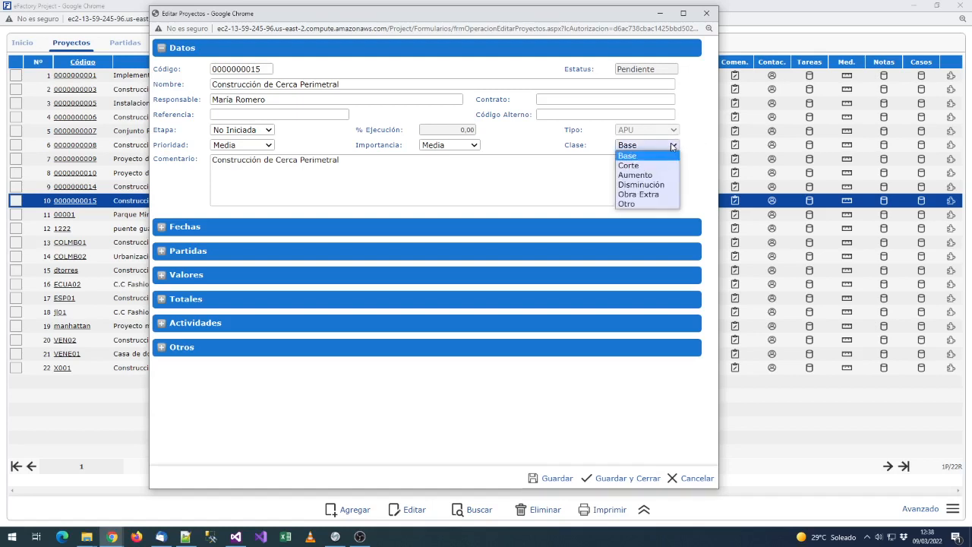
pyautogui.click(696, 149)
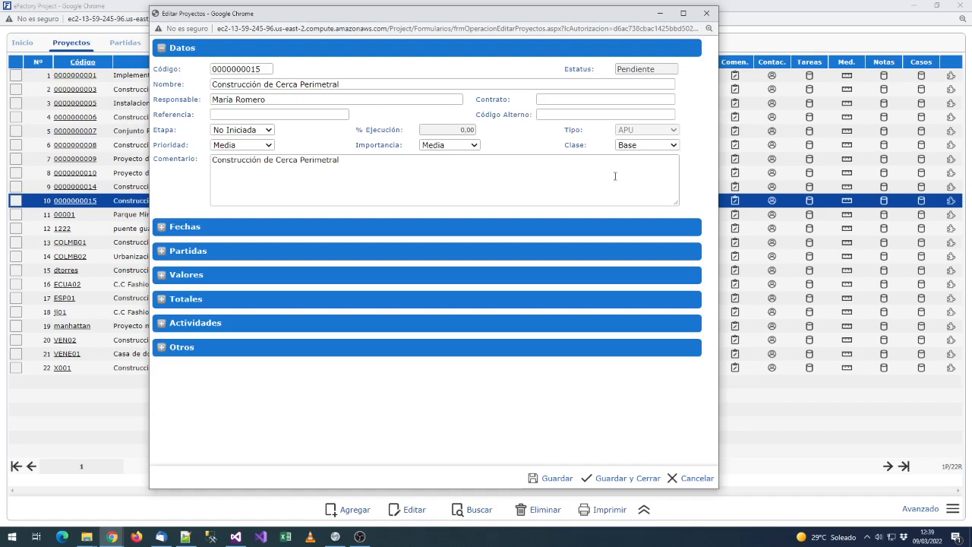
pyautogui.click(669, 147)
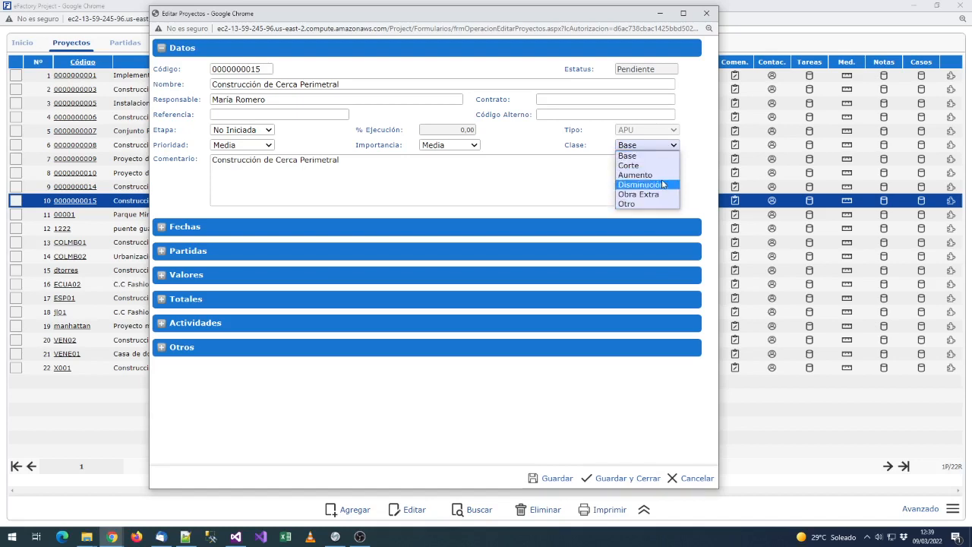
pyautogui.click(693, 163)
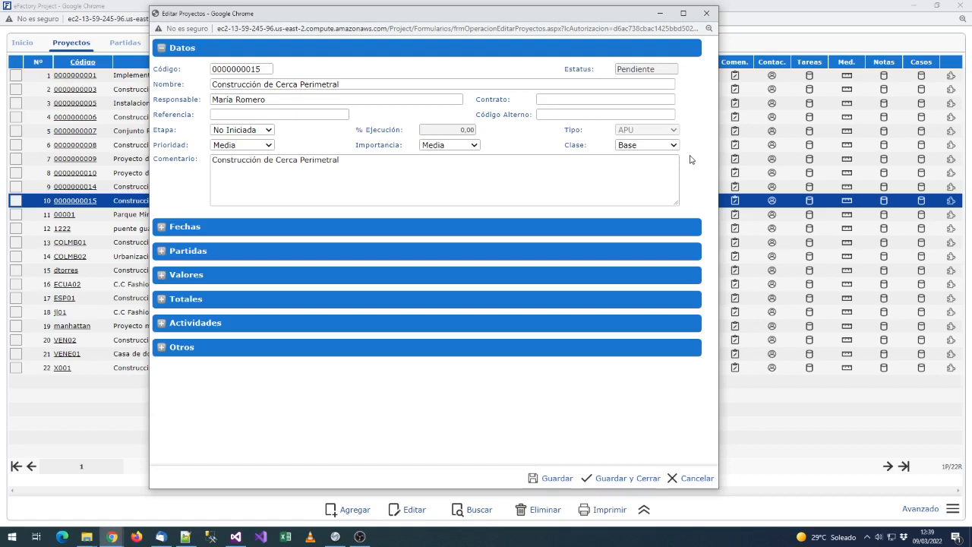
pyautogui.click(661, 147)
pyautogui.click(694, 145)
# - Expand the project's Partidas section, add a fourth row and search for its partida with "ceram", selecting E415094050
pyautogui.click(174, 252)
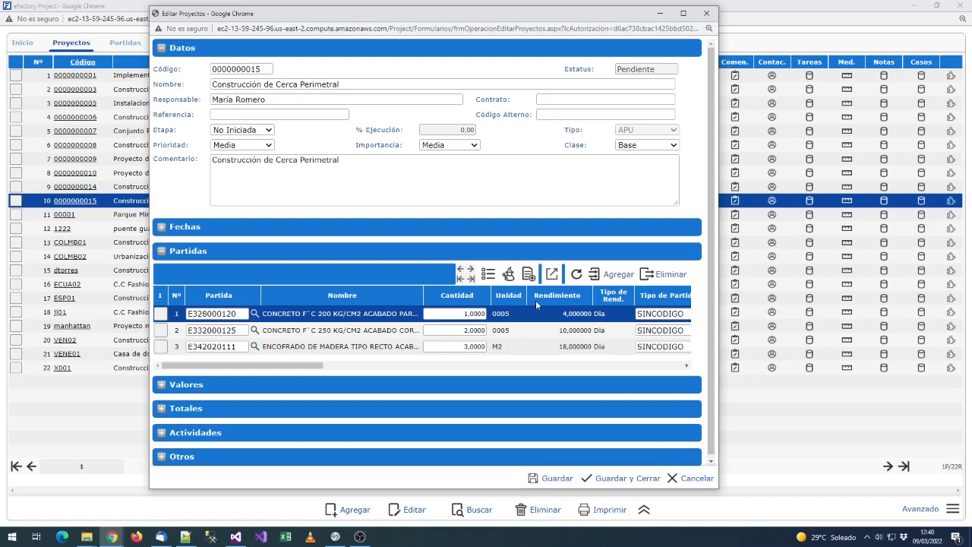
pyautogui.click(611, 276)
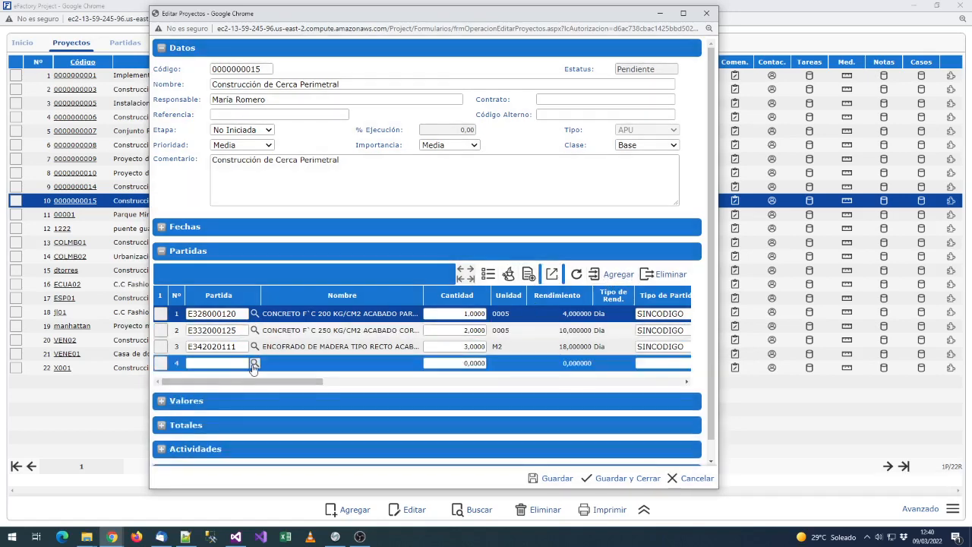
pyautogui.click(255, 364)
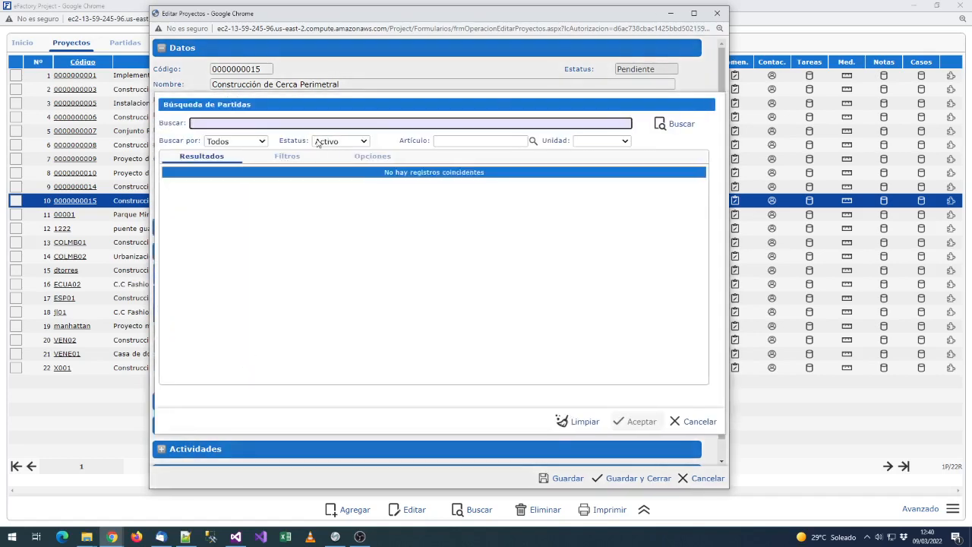
pyautogui.write('cer')
pyautogui.write('am')
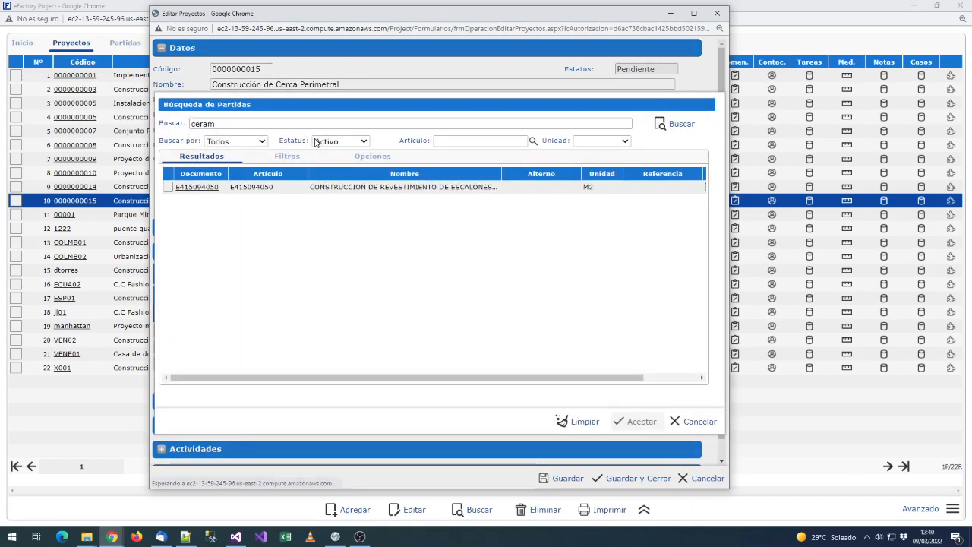
pyautogui.click(168, 191)
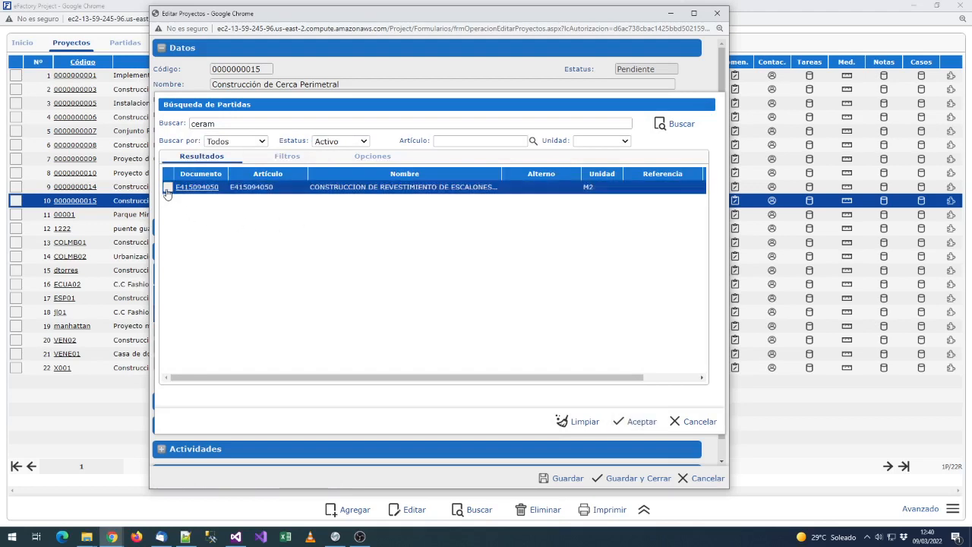
# - Broaden the partida search to "cera" and assign E415094050 to the fourth row
pyautogui.doubleClick(308, 126)
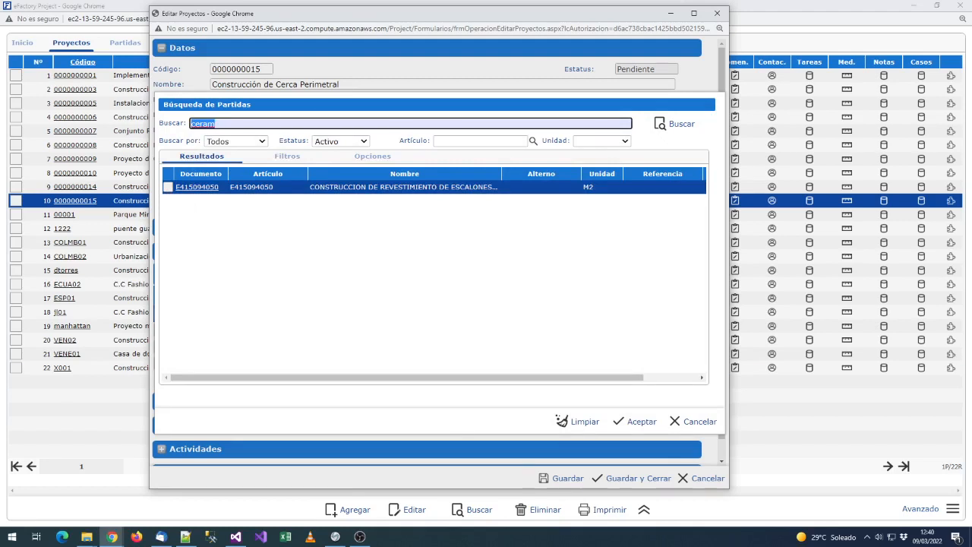
pyautogui.write('cera')
pyautogui.press('Return')
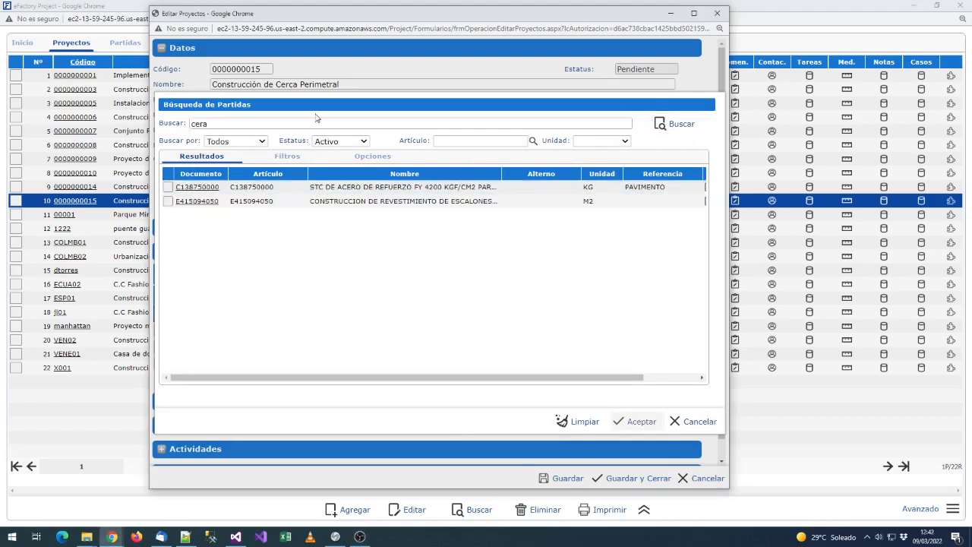
pyautogui.click(245, 201)
pyautogui.click(166, 202)
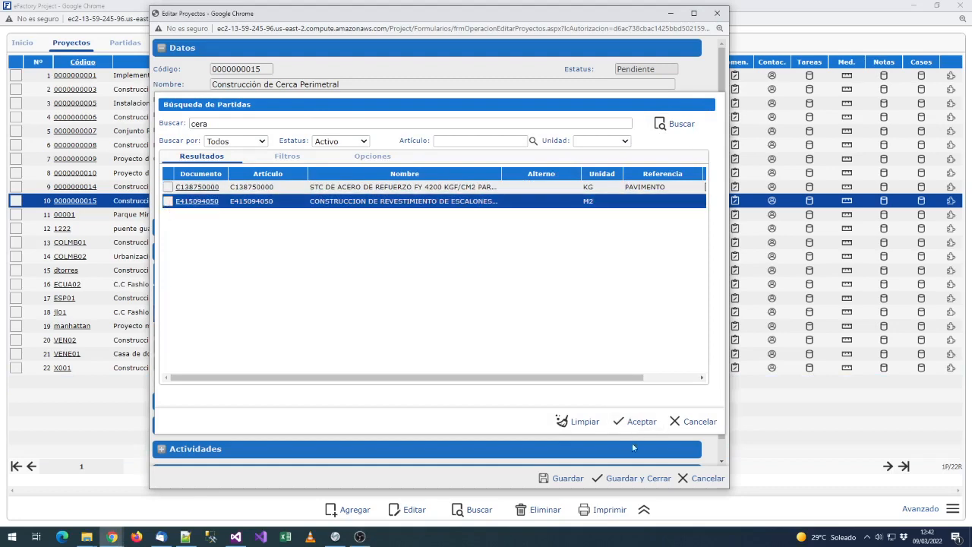
pyautogui.click(639, 421)
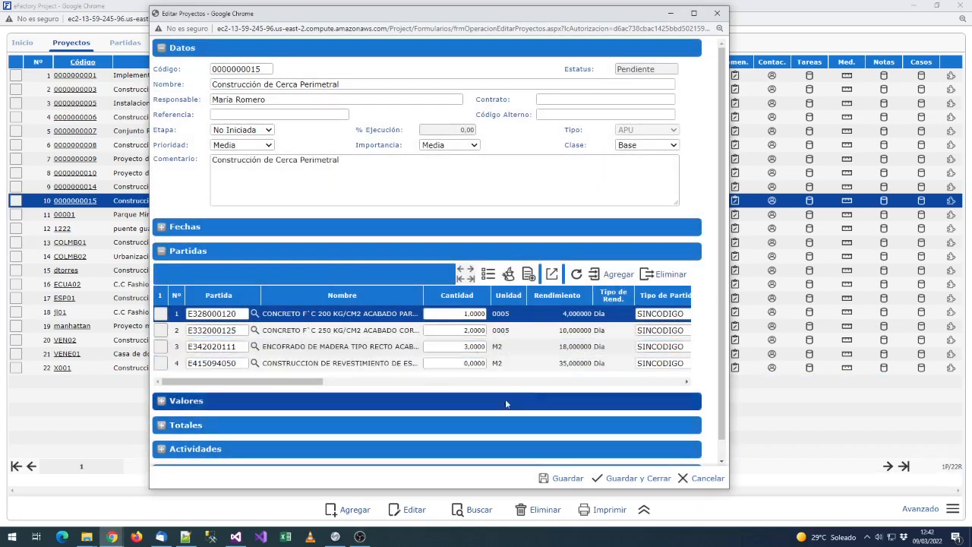
# - Set the Cantidad of partida E415094050 in the fourth row to 15
pyautogui.click(478, 363)
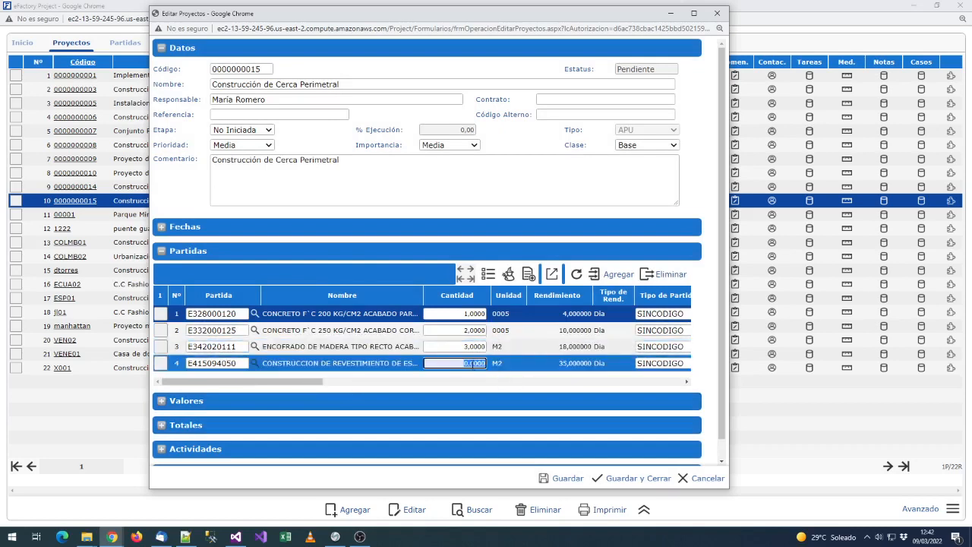
pyautogui.write('15')
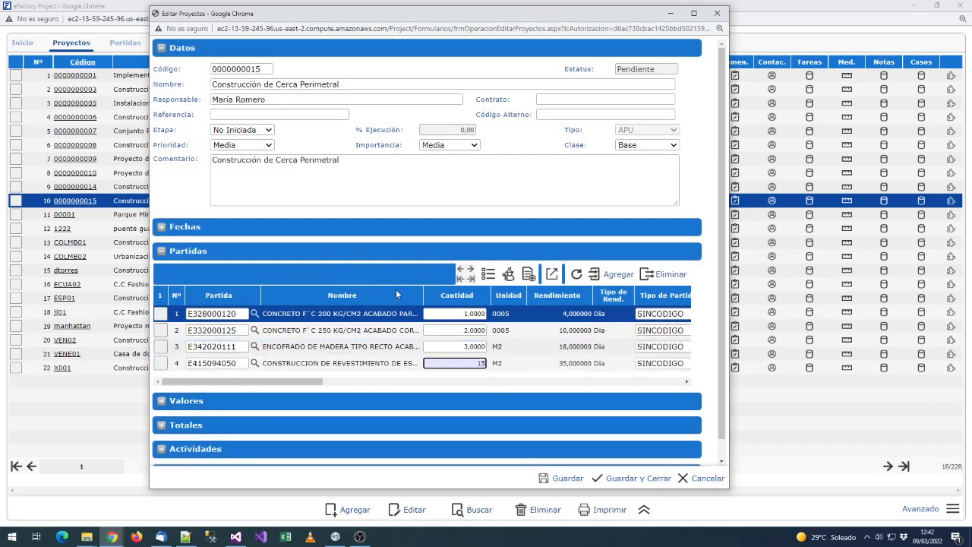
pyautogui.click(495, 366)
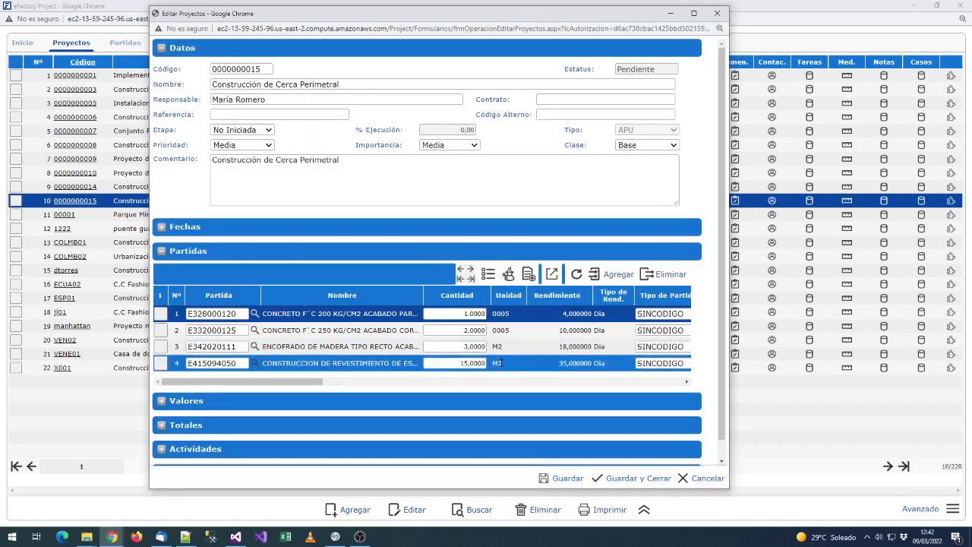
# - Add a fifth row to the project's Partidas and assign it partida E342020111, found by searching for its code
pyautogui.click(615, 275)
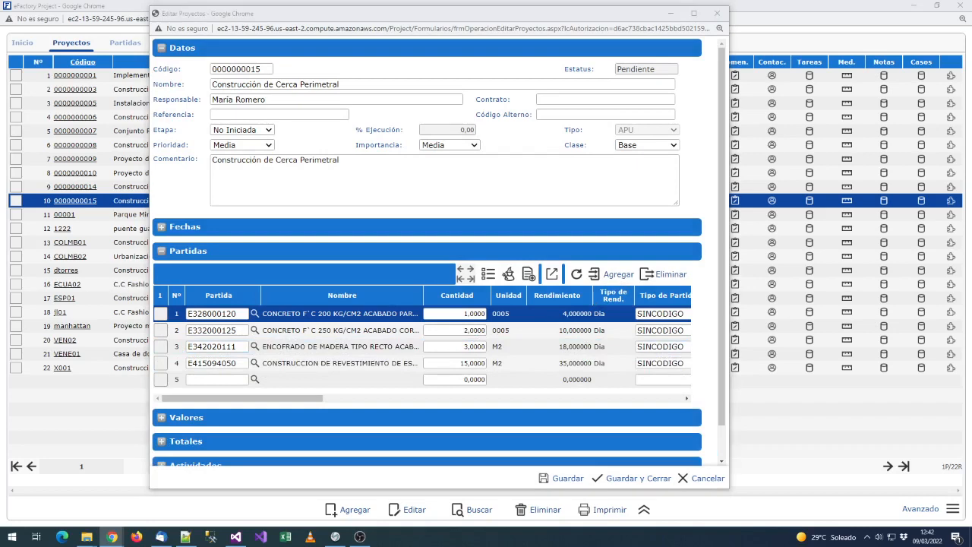
pyautogui.hotkey('alt', 'Tab')
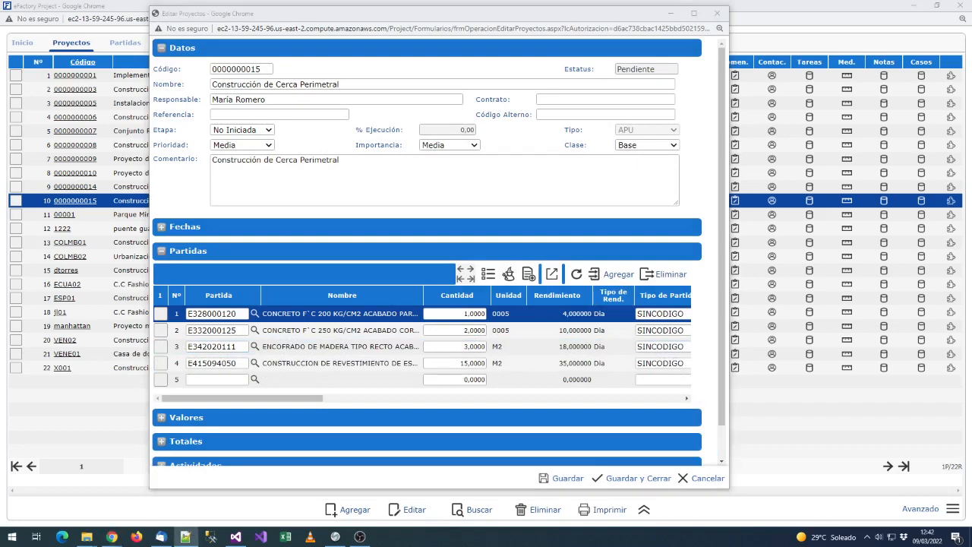
pyautogui.click(255, 379)
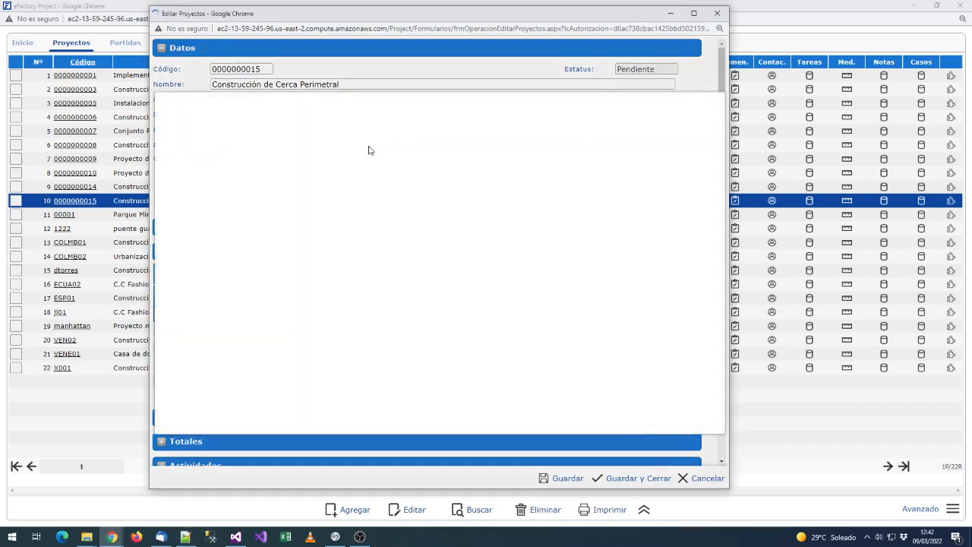
pyautogui.write('E342020111')
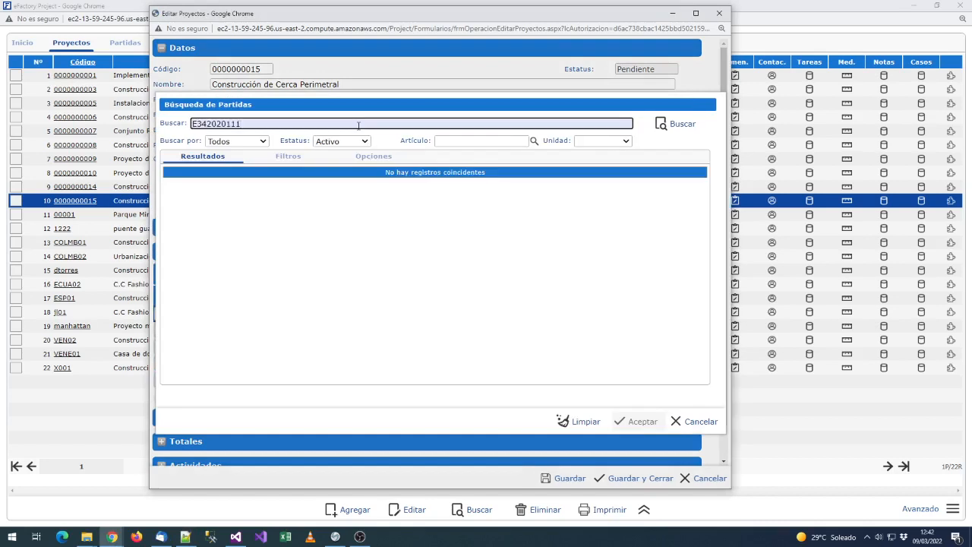
pyautogui.click(674, 123)
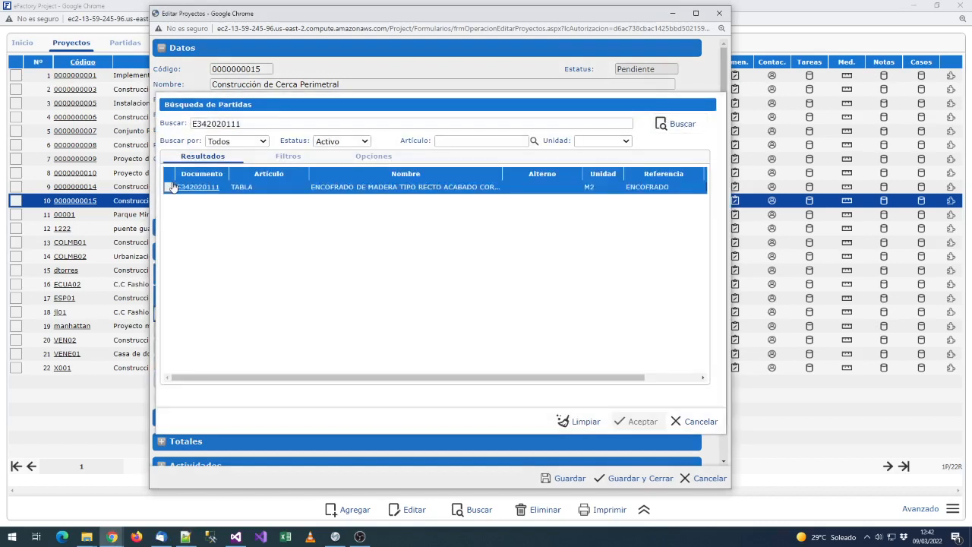
pyautogui.click(173, 187)
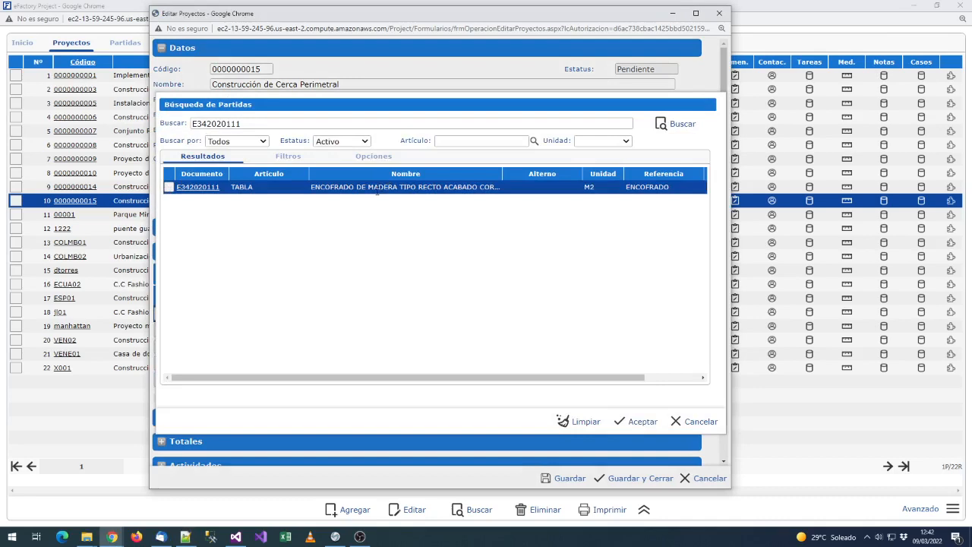
pyautogui.click(642, 421)
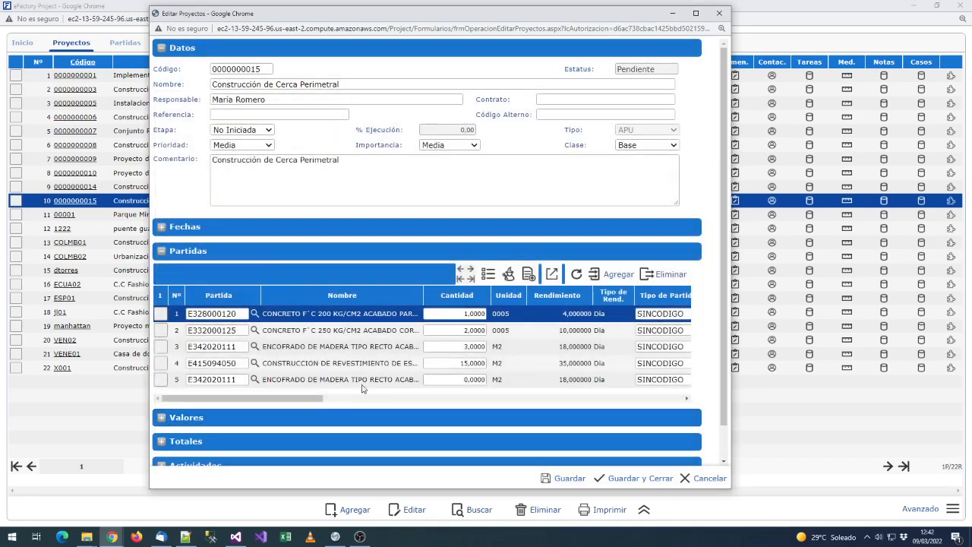
# - Set the Cantidad of partida E342020111 in the fifth row to 20
pyautogui.click(362, 384)
pyautogui.click(485, 379)
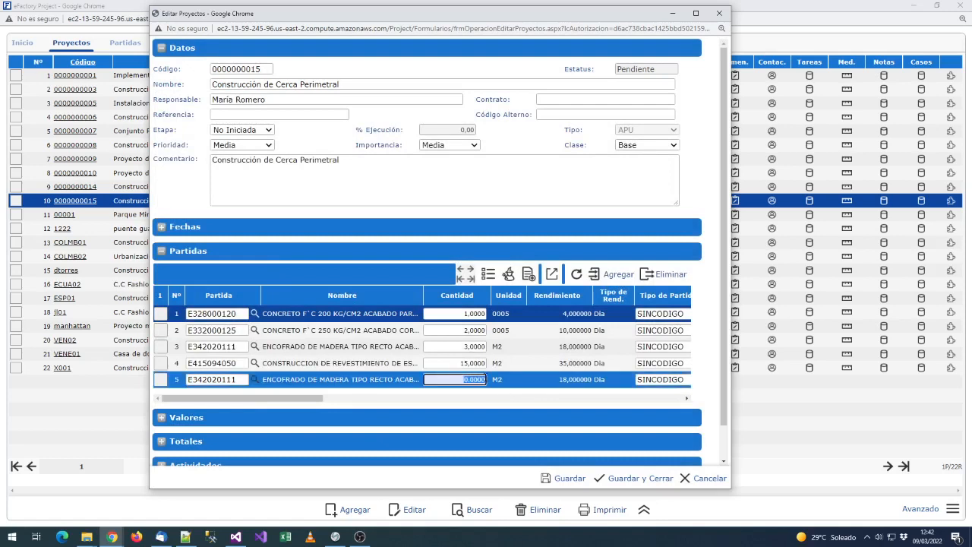
pyautogui.write('4')
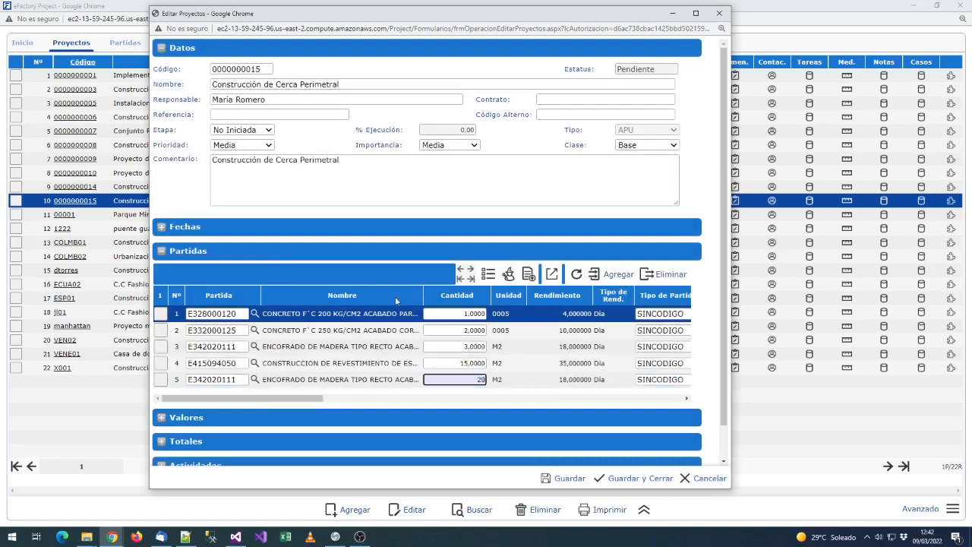
# - Review the remaining columns of the Partidas table, from Etapa, SubEtapa and dates through the material, labour, equipment and unit cost totals
pyautogui.click(384, 280)
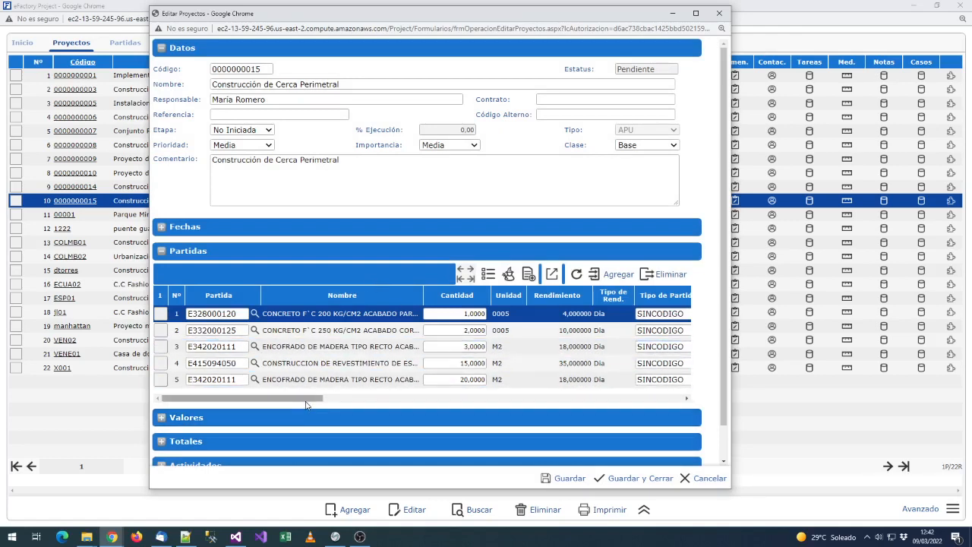
pyautogui.moveTo(307, 398); pyautogui.dragTo(449, 384)
pyautogui.click(461, 381)
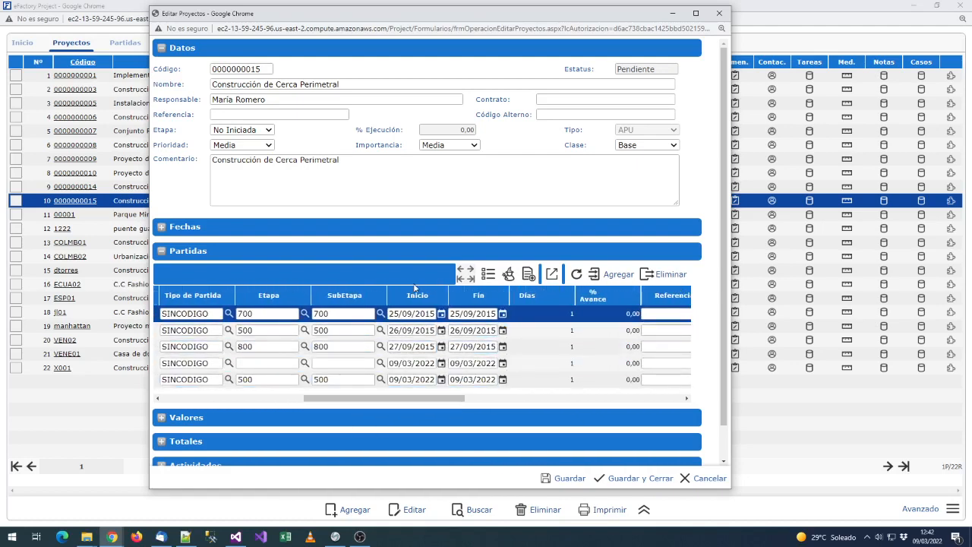
pyautogui.click(438, 401)
pyautogui.moveTo(438, 401); pyautogui.dragTo(462, 401)
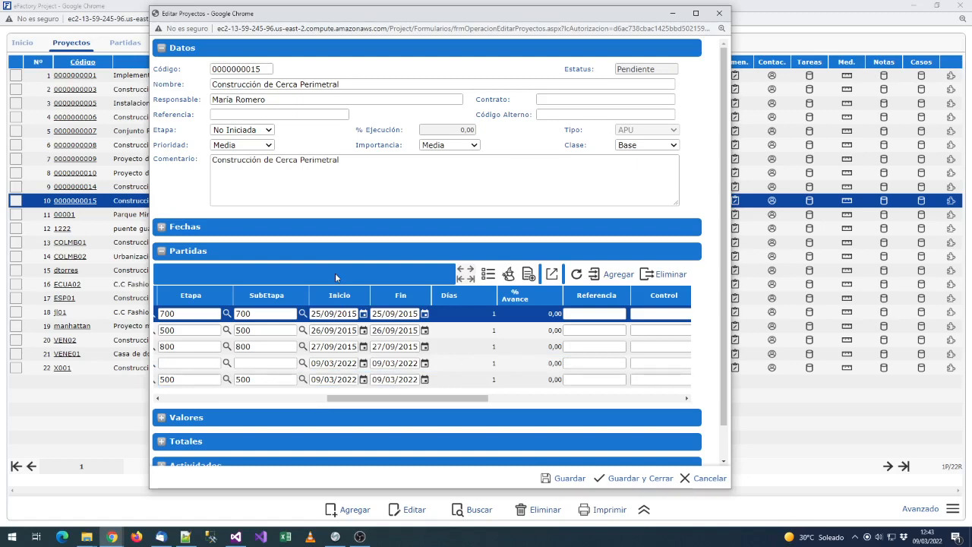
pyautogui.click(340, 379)
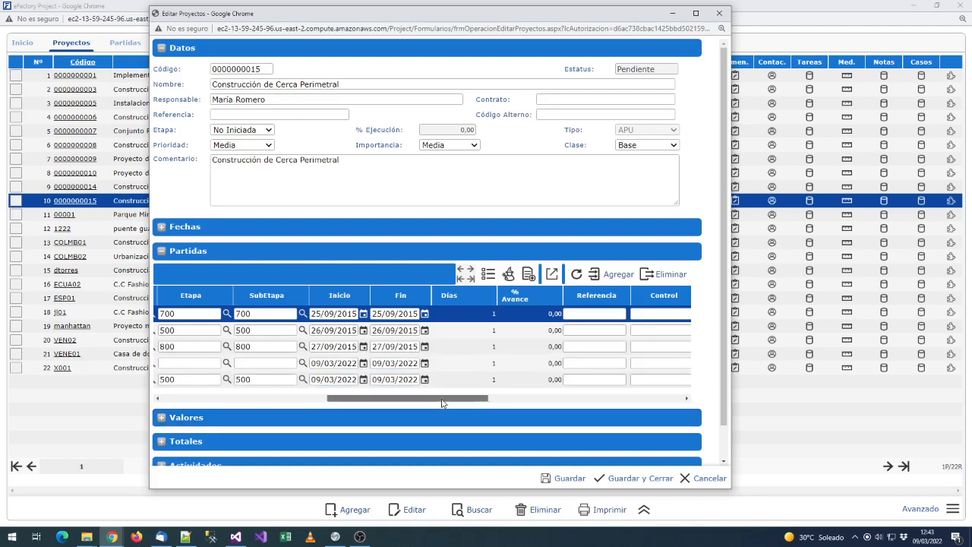
pyautogui.moveTo(443, 403); pyautogui.dragTo(494, 397)
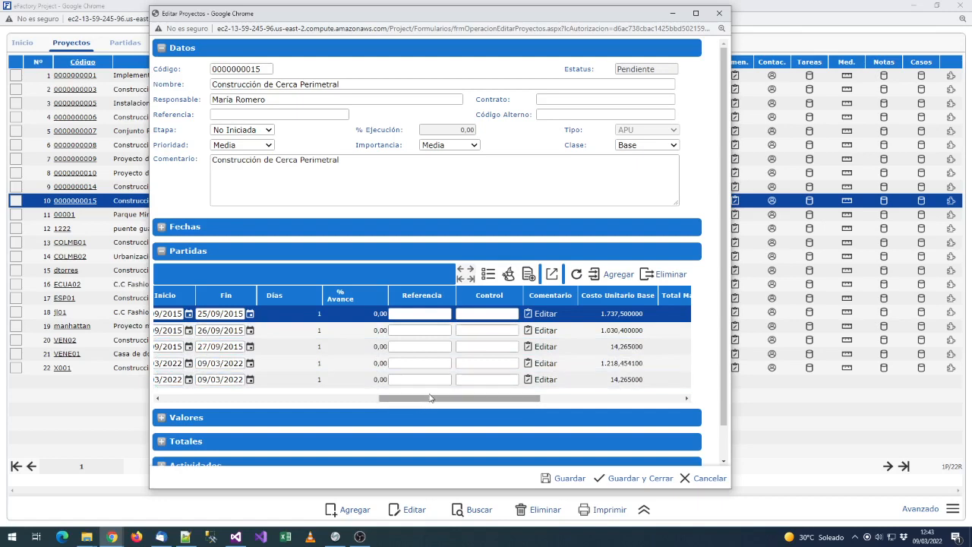
pyautogui.moveTo(425, 400); pyautogui.dragTo(471, 397)
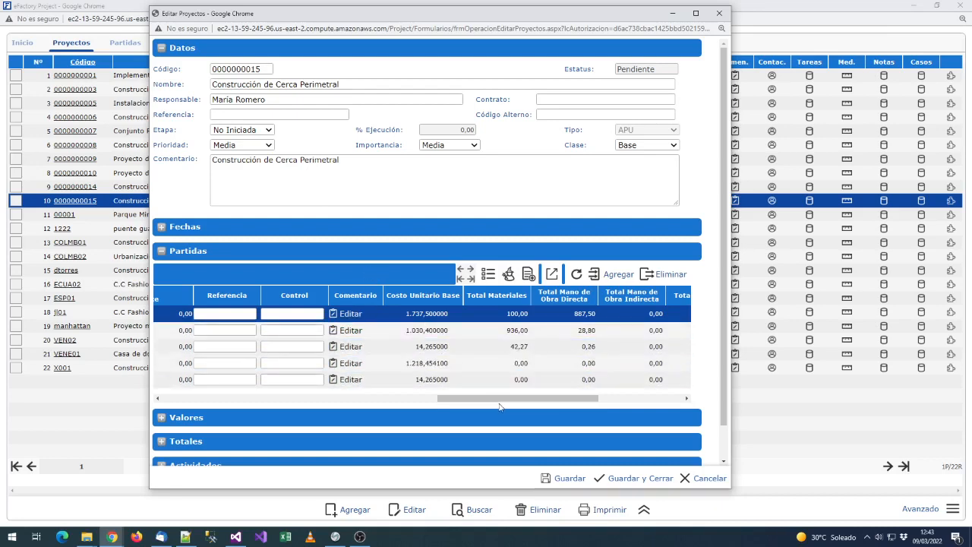
pyautogui.moveTo(509, 407); pyautogui.dragTo(572, 406)
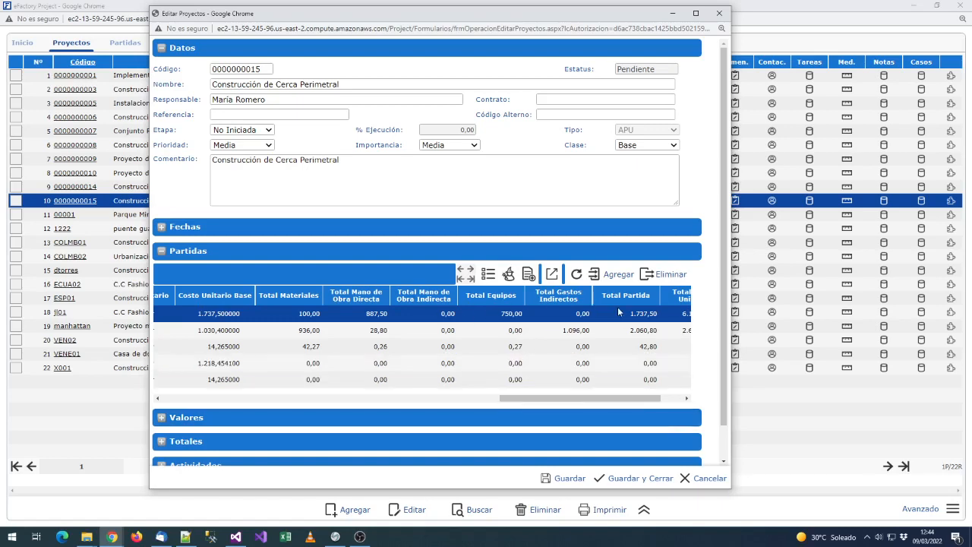
pyautogui.moveTo(550, 403); pyautogui.dragTo(644, 403)
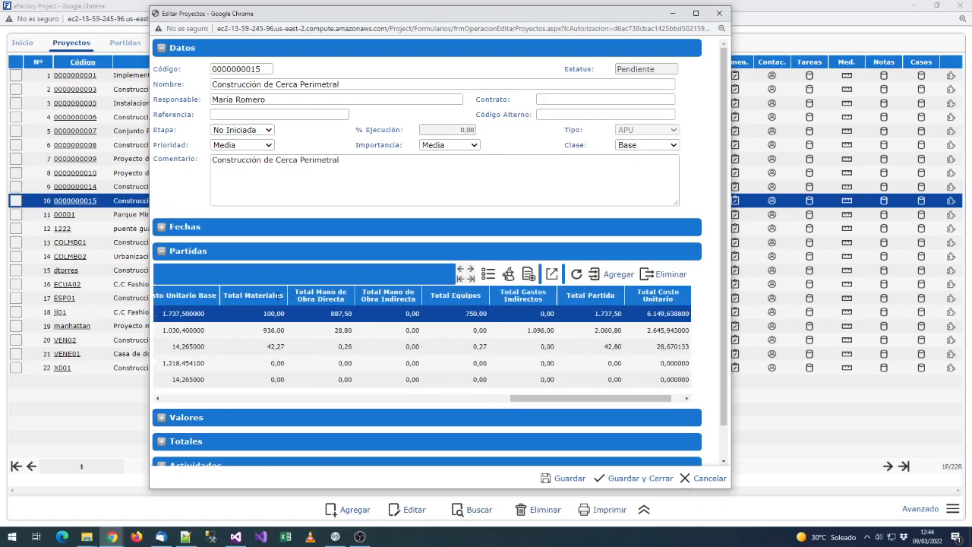
pyautogui.click(280, 347)
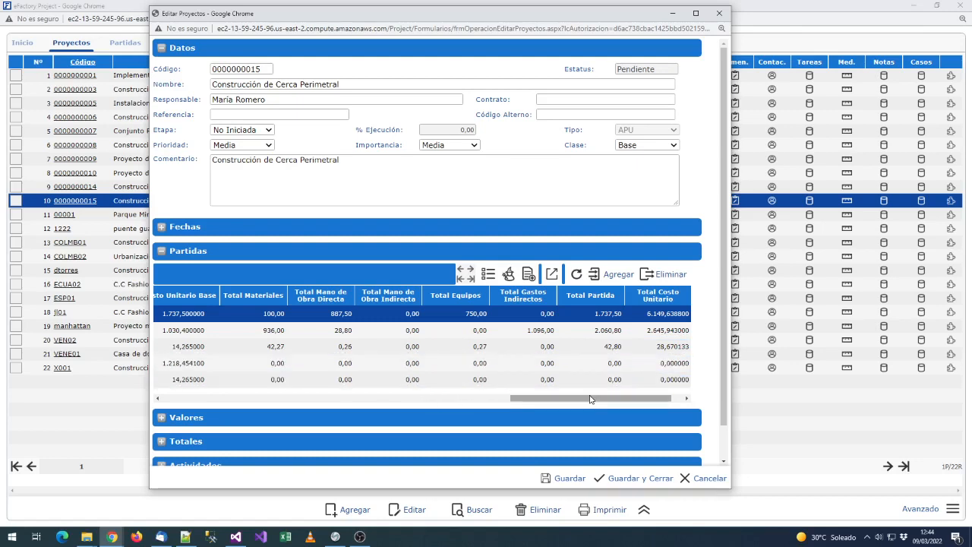
# - Expand the Valores section and save the project with its new partidas, keeping the edit form open
pyautogui.moveTo(592, 400); pyautogui.dragTo(219, 403)
pyautogui.scroll(-1, 190, 388)
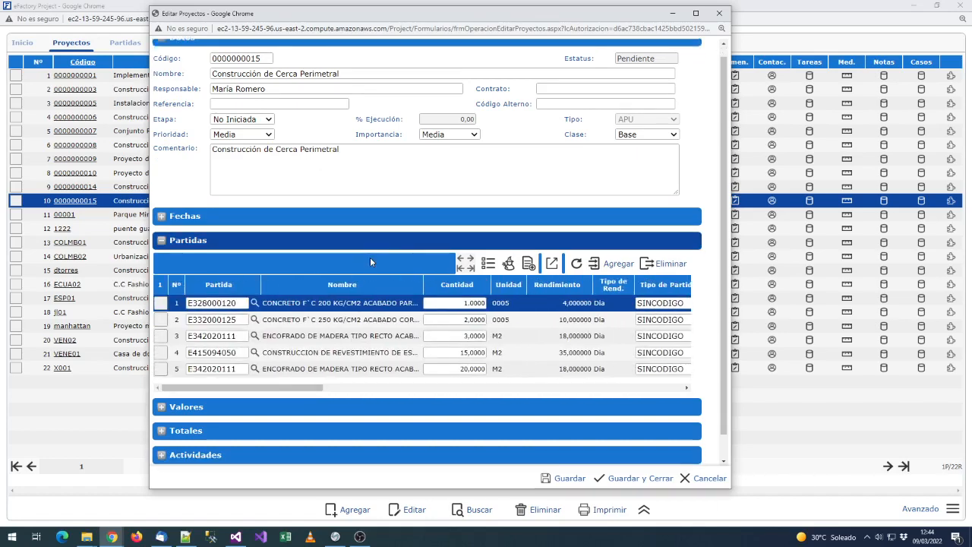
pyautogui.click(186, 381)
pyautogui.scroll(-1, 417, 374)
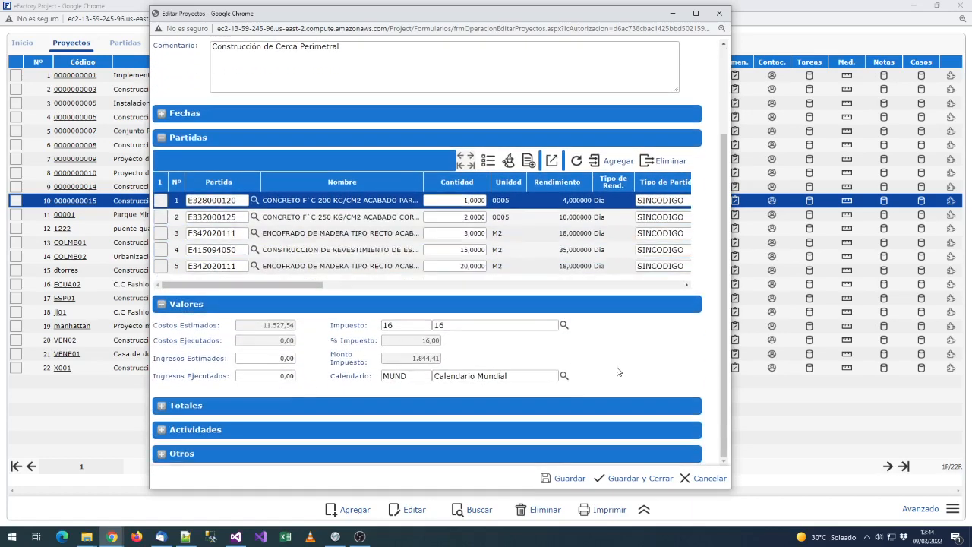
pyautogui.click(565, 477)
# - Check the recalculated cost totals of the partidas, especially those of the fifth row
pyautogui.moveTo(387, 287); pyautogui.dragTo(731, 297)
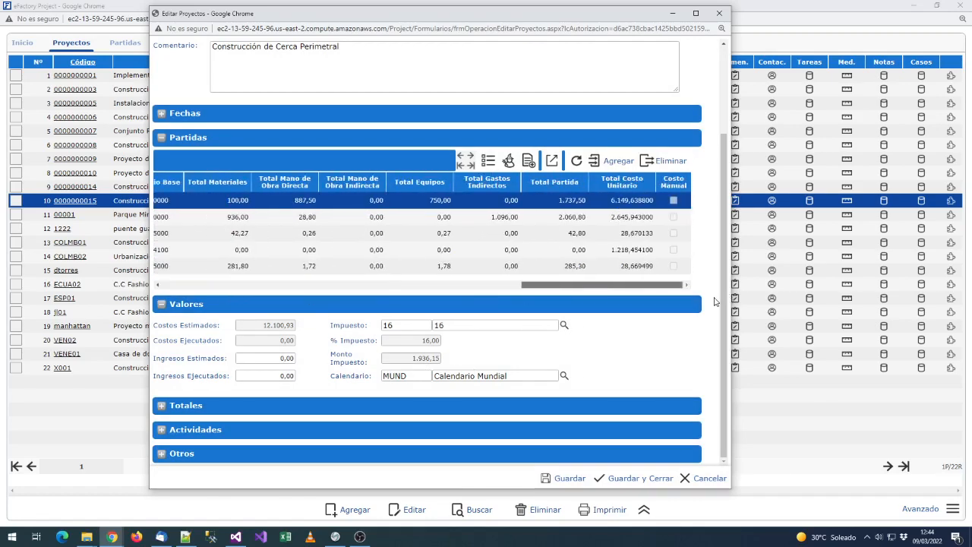
pyautogui.moveTo(592, 303); pyautogui.dragTo(613, 294)
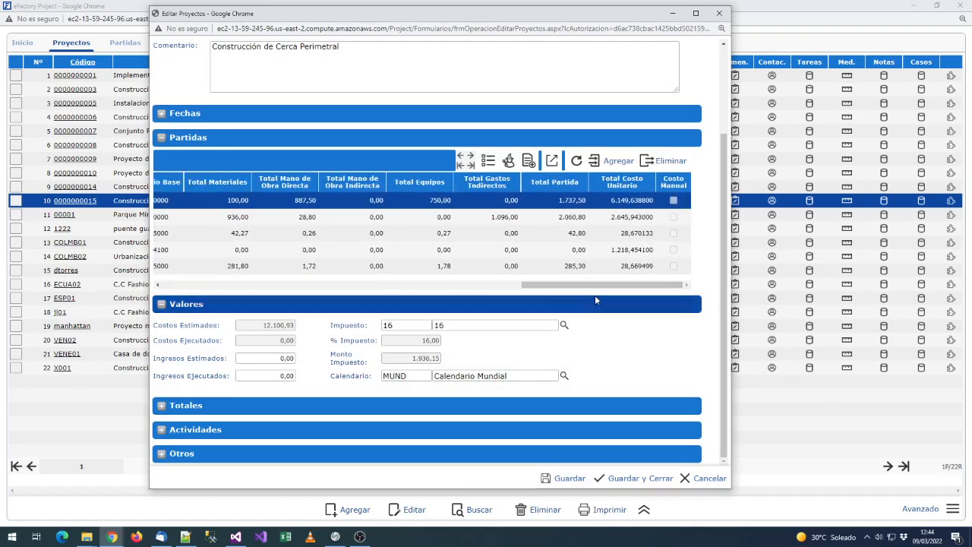
pyautogui.click(438, 271)
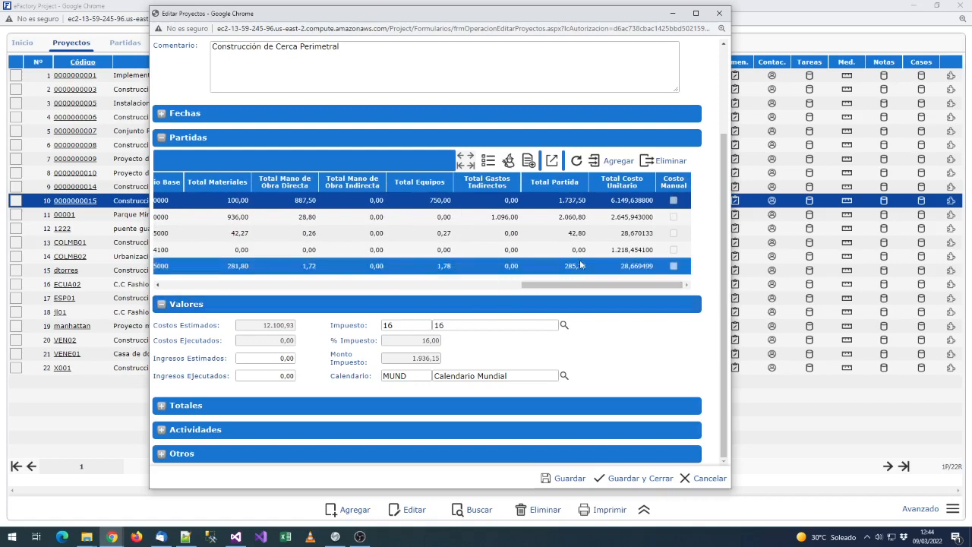
pyautogui.doubleClick(303, 268)
pyautogui.moveTo(597, 284); pyautogui.dragTo(242, 285)
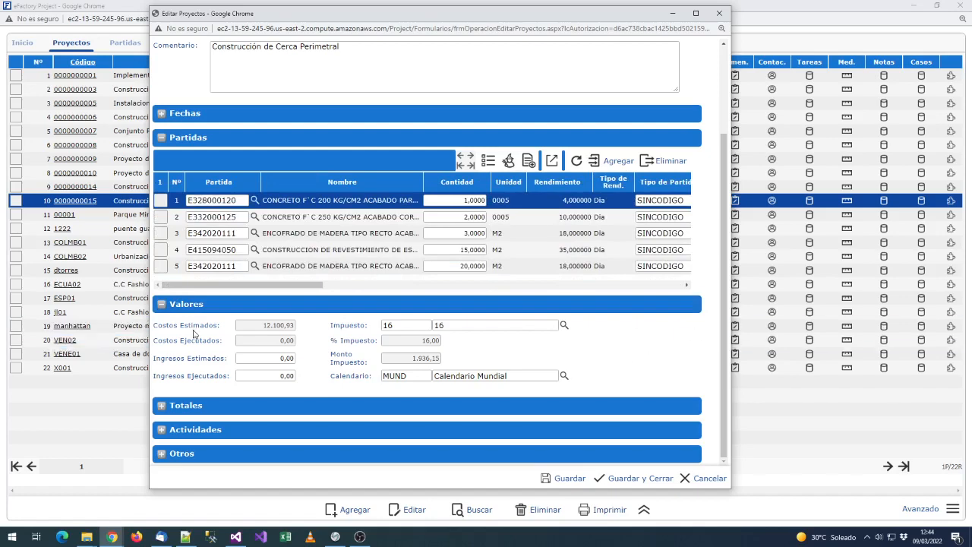
# - Expand the Totales section, examine its labour, bonus, basic and additional surcharges alongside the Valores amounts, and collapse it again
pyautogui.click(187, 405)
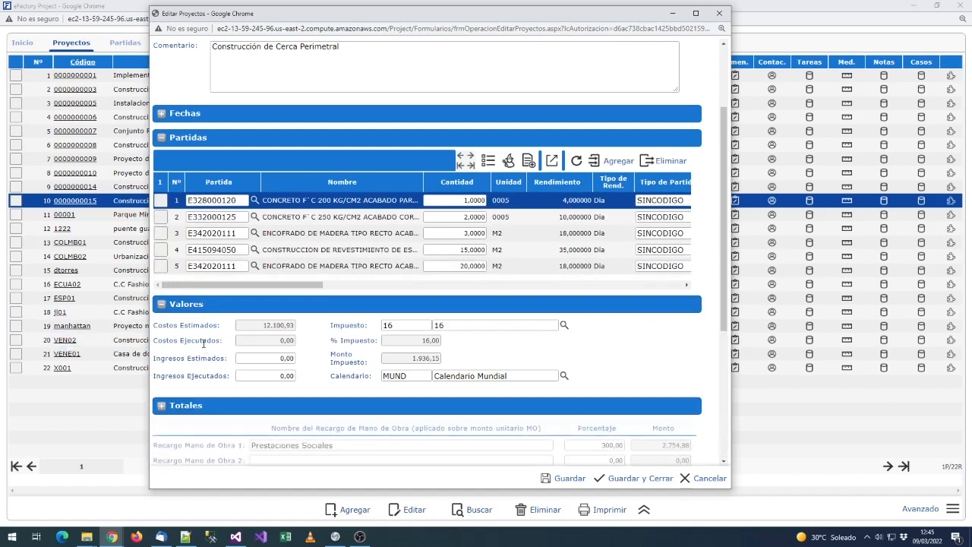
pyautogui.scroll(-3, 199, 343)
pyautogui.scroll(-3, 205, 348)
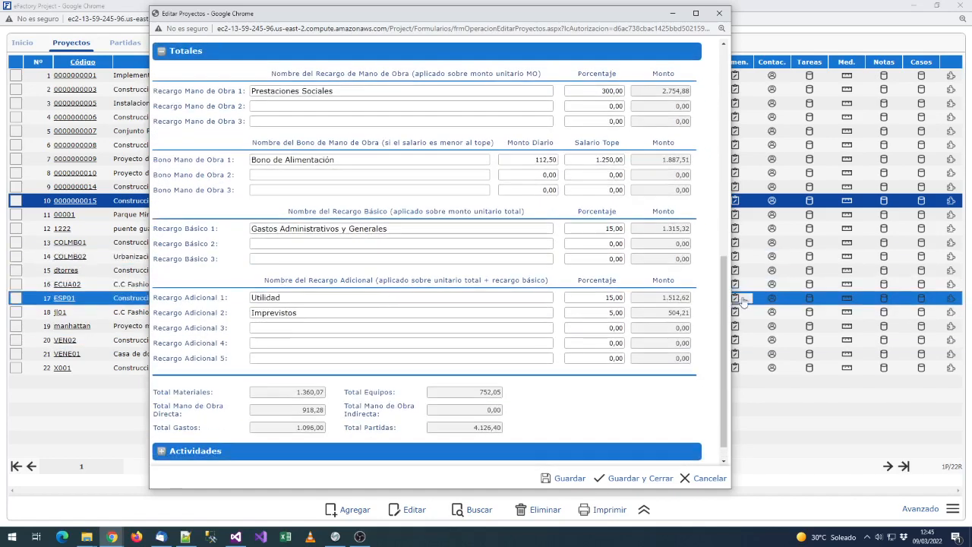
pyautogui.scroll(1, 723, 311)
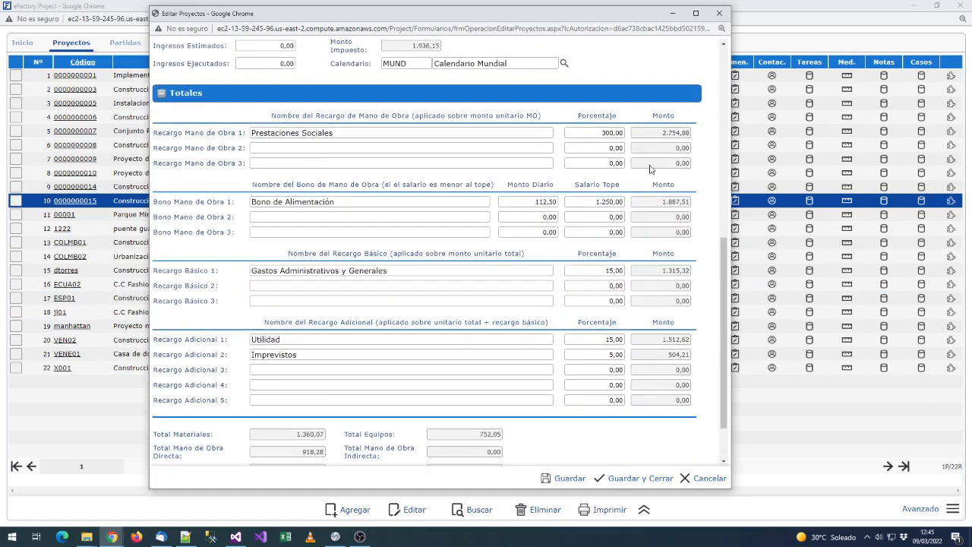
pyautogui.scroll(5, 330, 76)
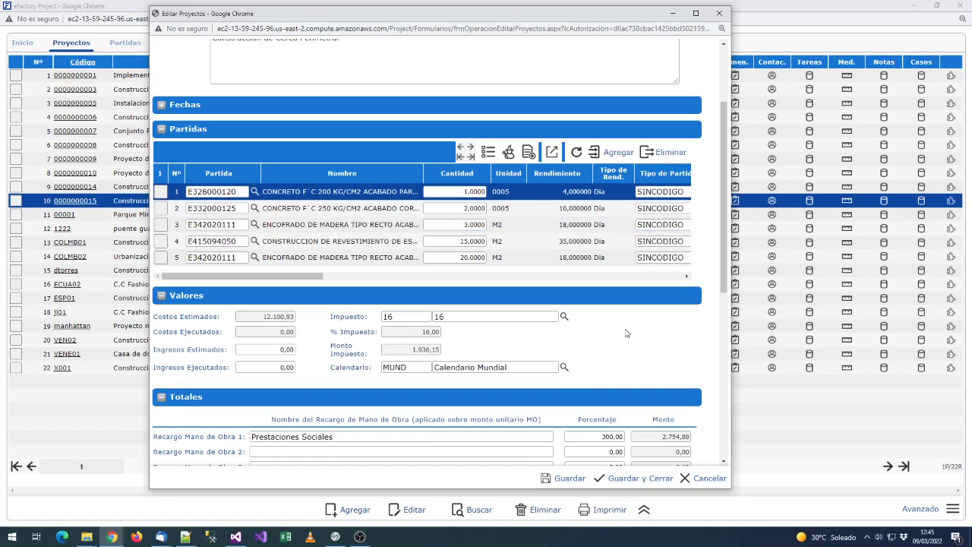
pyautogui.scroll(-2, 641, 333)
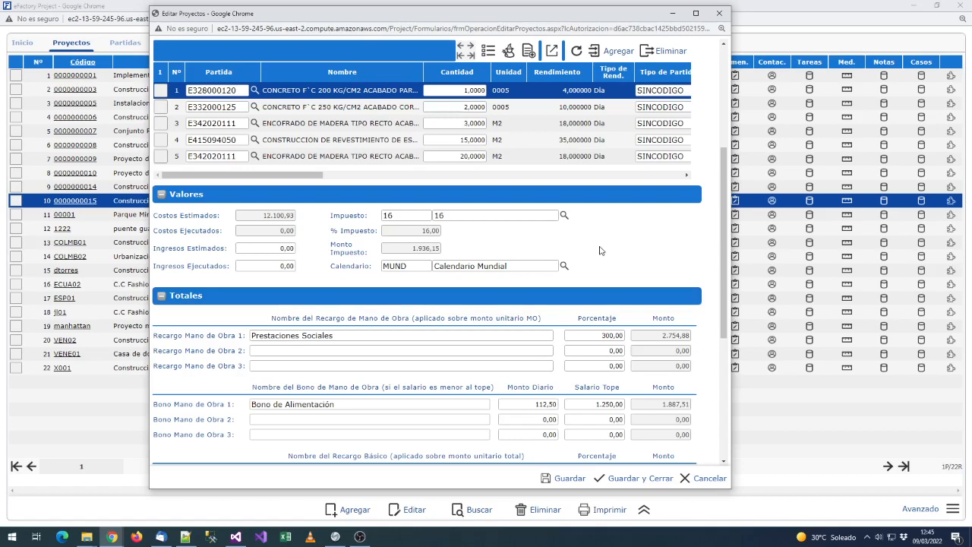
pyautogui.scroll(-3, 599, 251)
pyautogui.scroll(1, 604, 438)
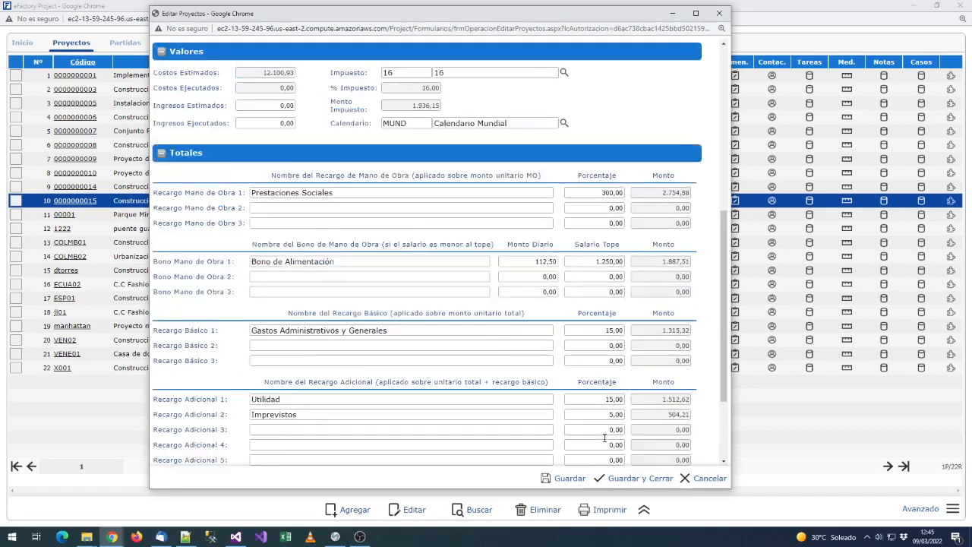
pyautogui.scroll(2, 228, 250)
pyautogui.click(181, 248)
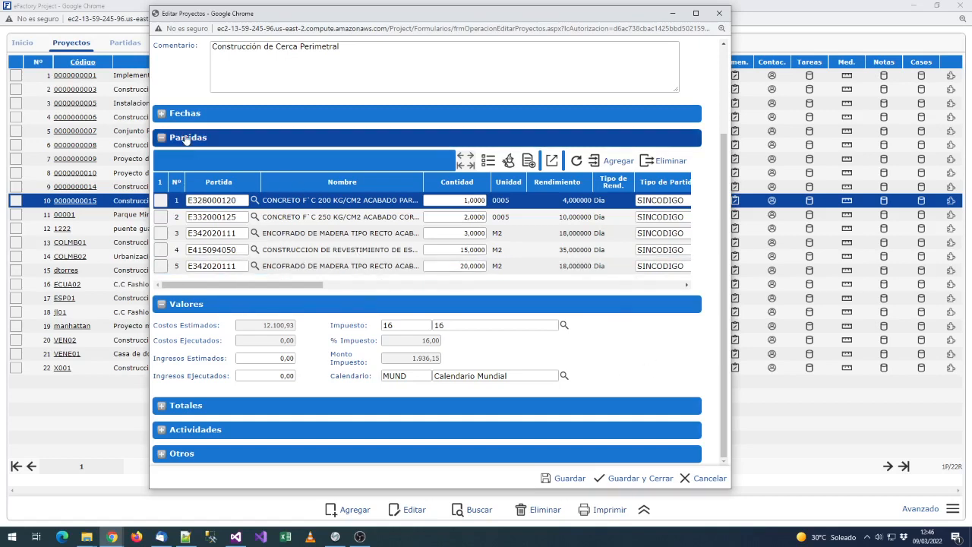
# - Collapse Partidas, expand Actividades, and add a second activity row assigned to ACT06, Reunión con personal de albañilería
pyautogui.click(232, 138)
pyautogui.click(193, 399)
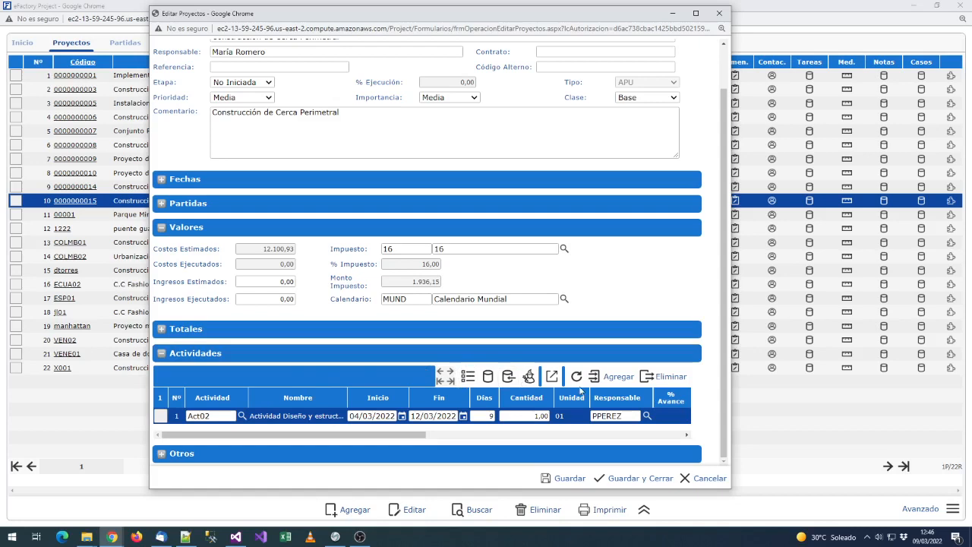
pyautogui.click(610, 383)
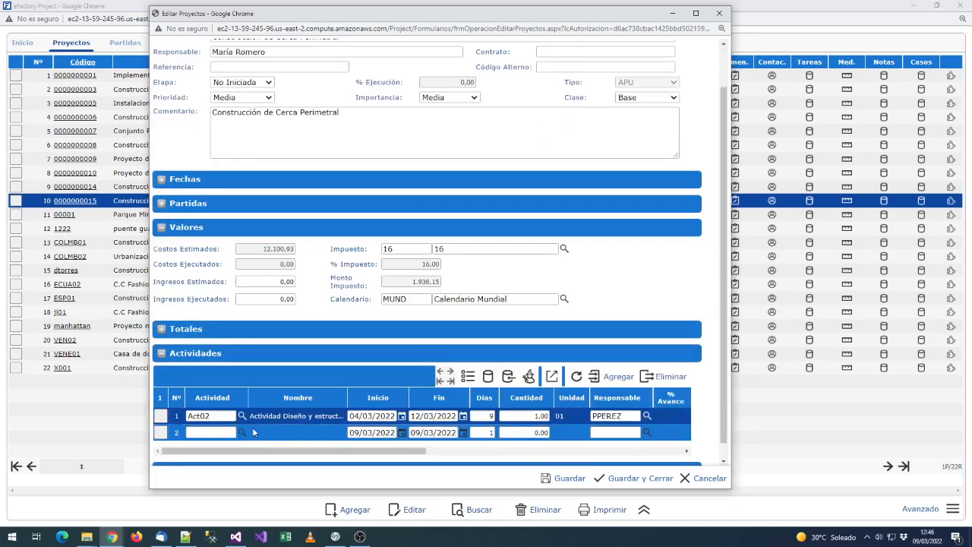
pyautogui.click(243, 433)
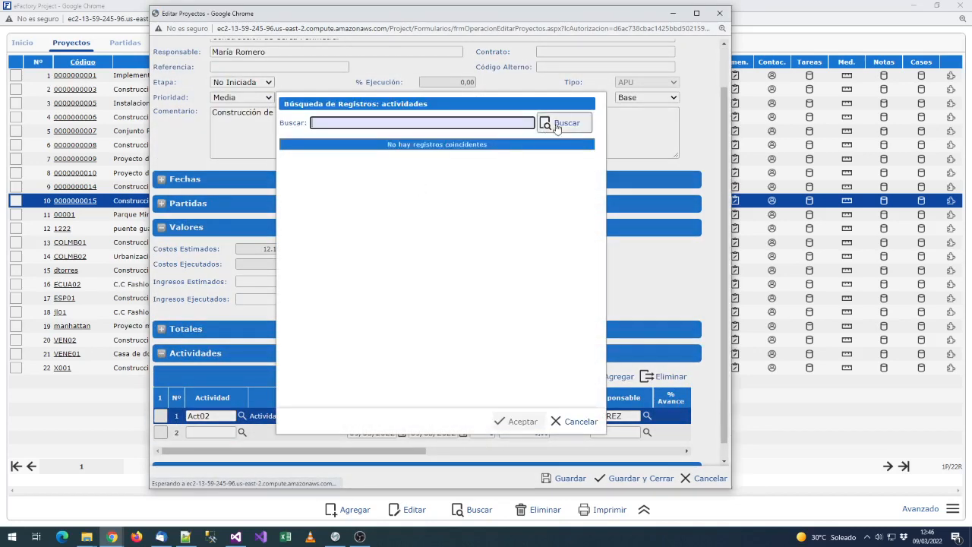
pyautogui.click(545, 123)
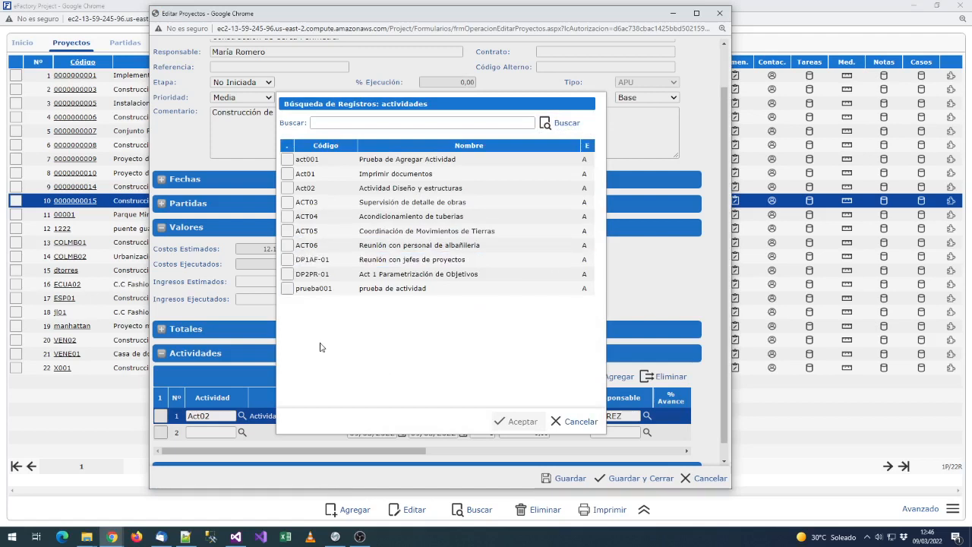
pyautogui.click(288, 230)
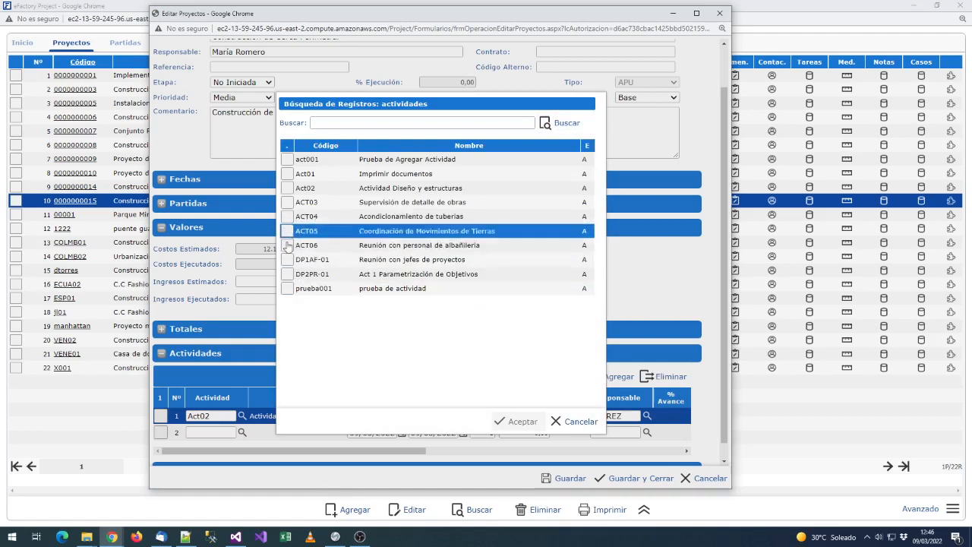
pyautogui.click(287, 246)
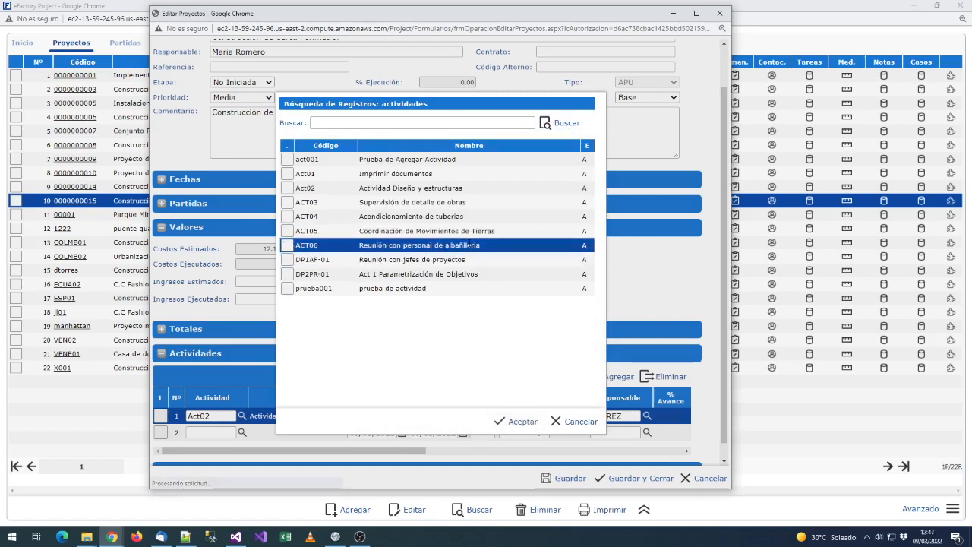
pyautogui.click(501, 416)
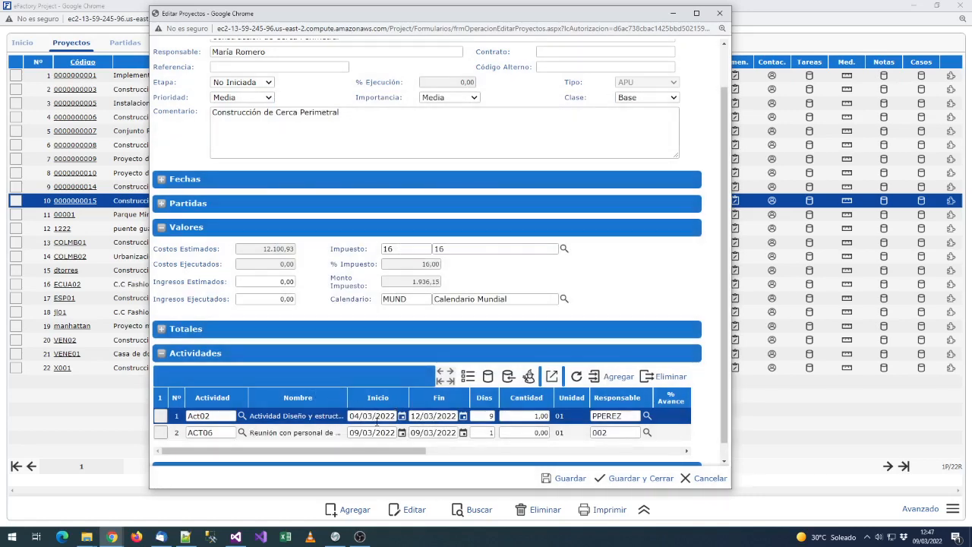
# - Set activity ACT06's Inicio and Fin to 10/03/2022 and its Cantidad to 1, and look over the remaining activity columns
pyautogui.click(380, 432)
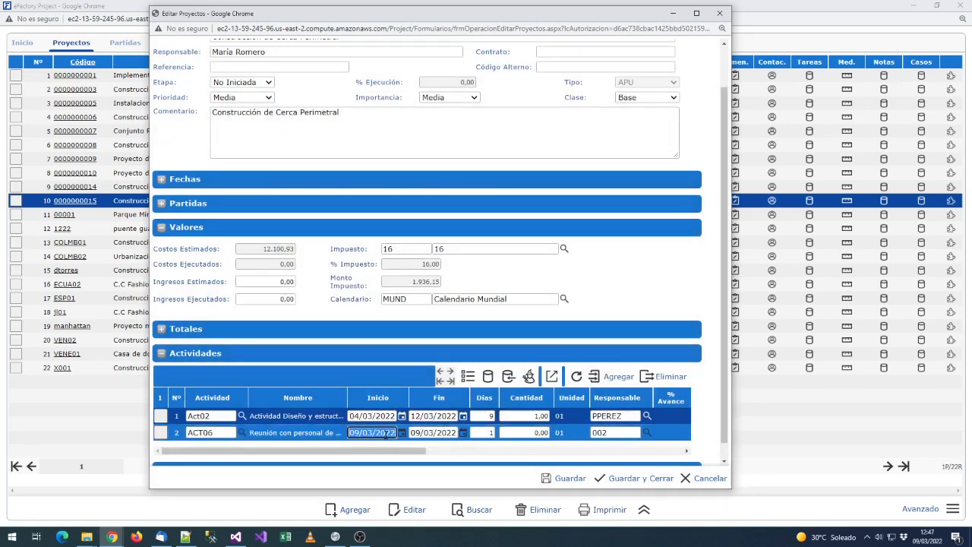
pyautogui.write('10')
pyautogui.click(451, 432)
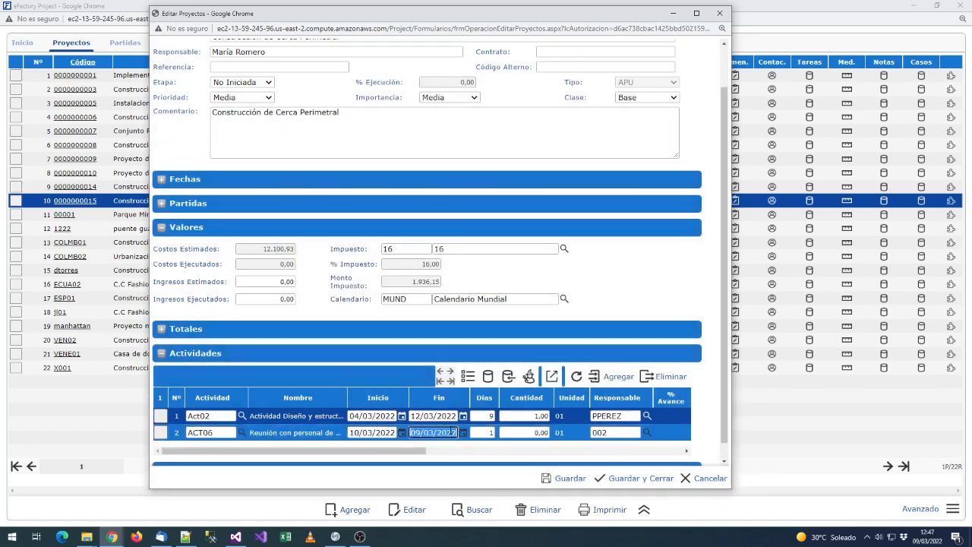
pyautogui.click(524, 432)
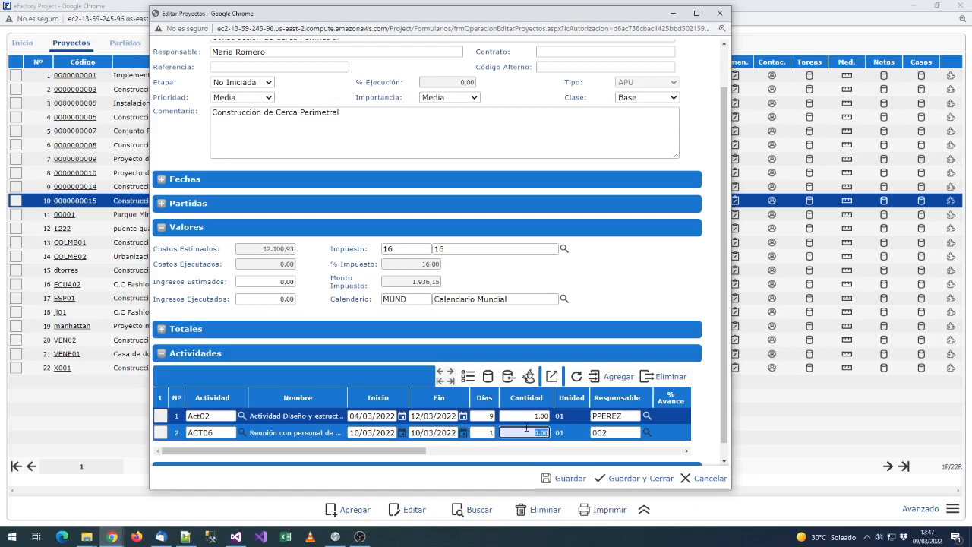
pyautogui.write('1')
pyautogui.press('Tab')
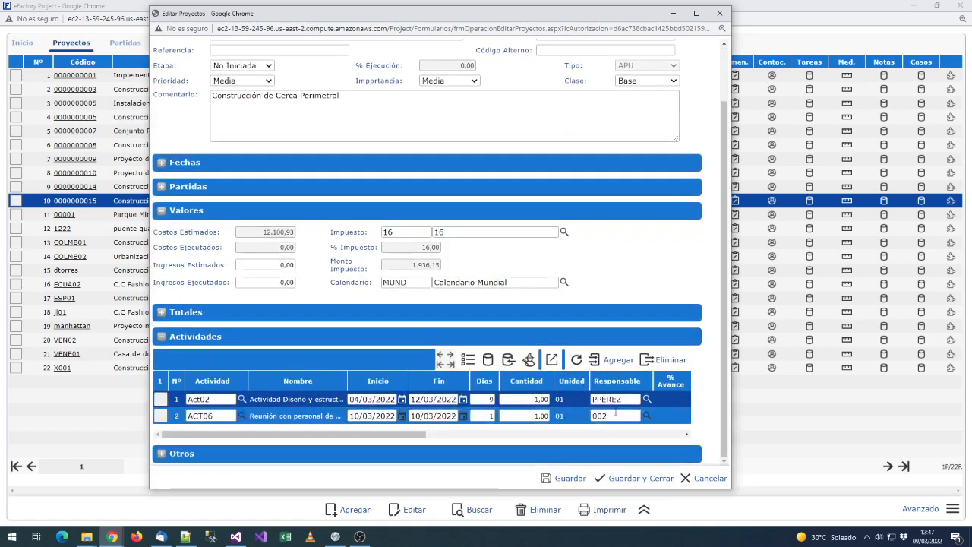
pyautogui.moveTo(415, 436); pyautogui.dragTo(706, 422)
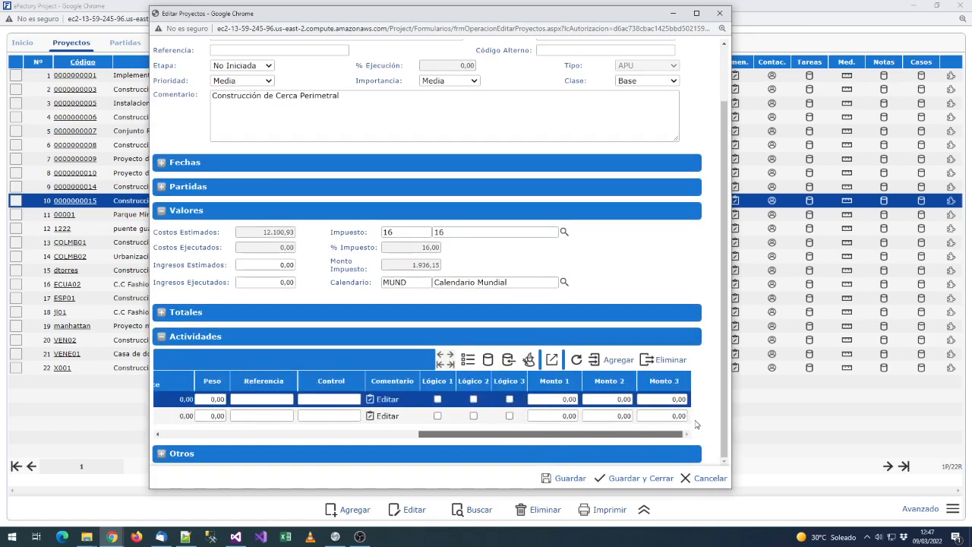
pyautogui.hscroll(-10, 695, 424)
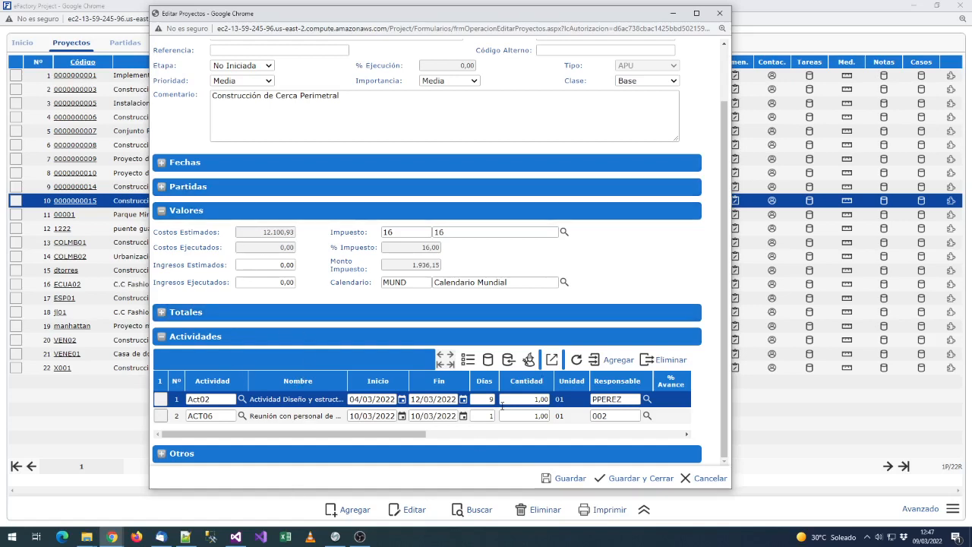
# - Save and close the Construcción de Cerca Perimetral project, and confirm it through its advanced operations
pyautogui.click(629, 479)
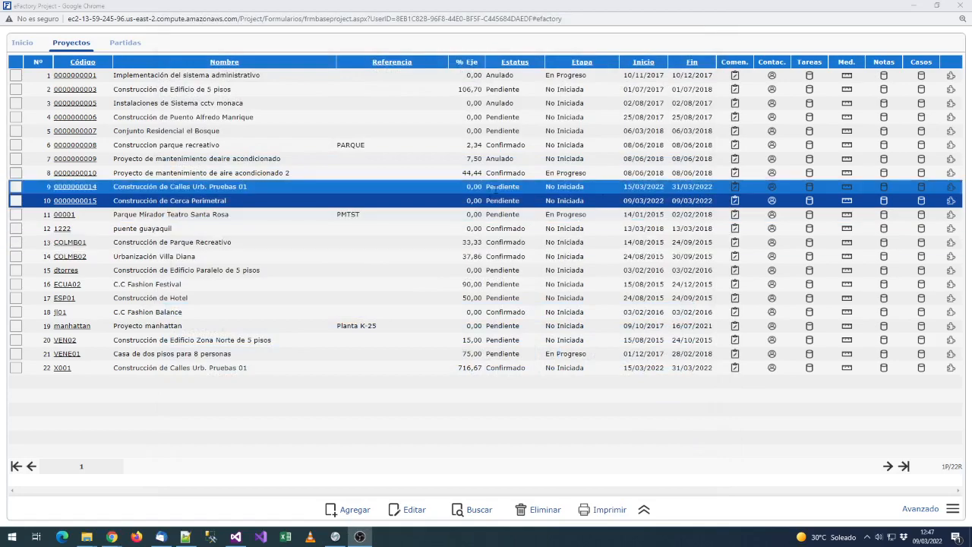
pyautogui.click(936, 511)
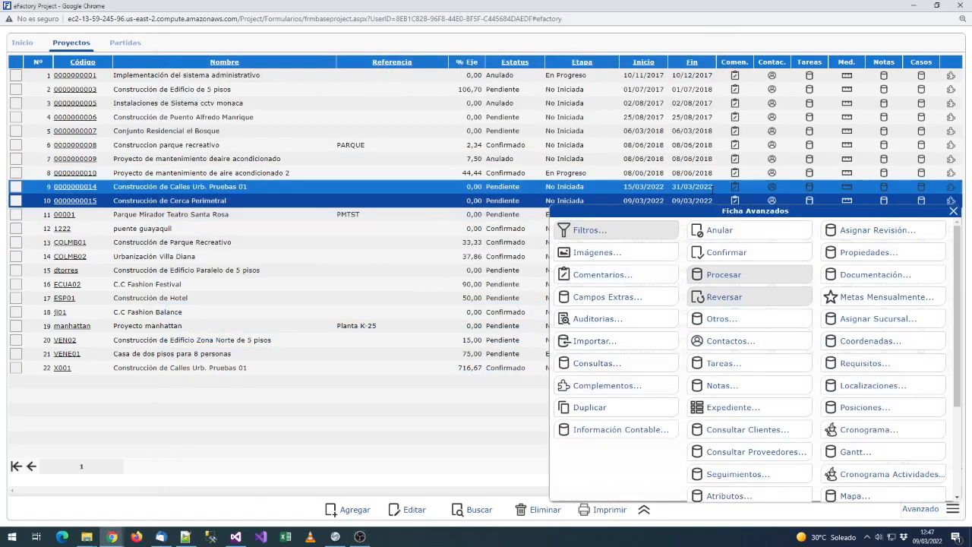
pyautogui.click(730, 253)
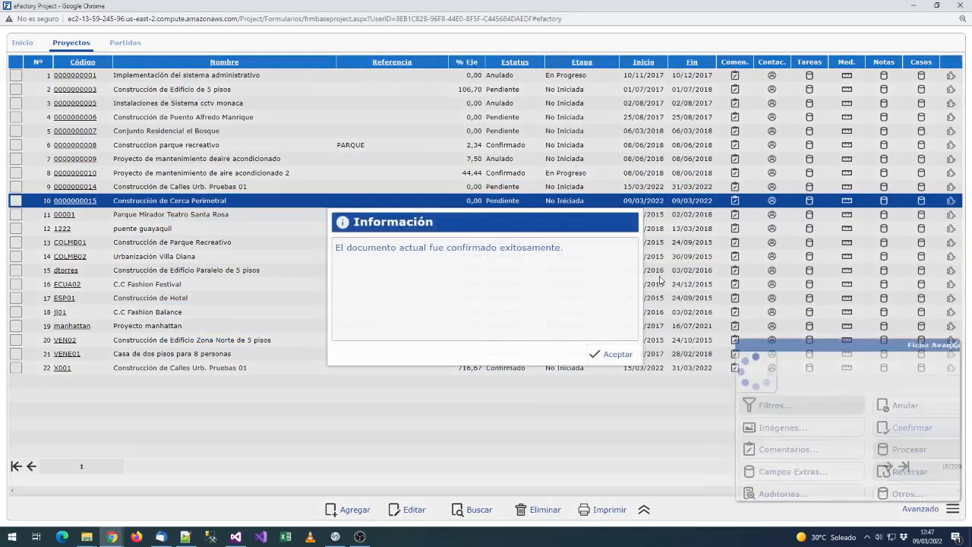
pyautogui.click(604, 352)
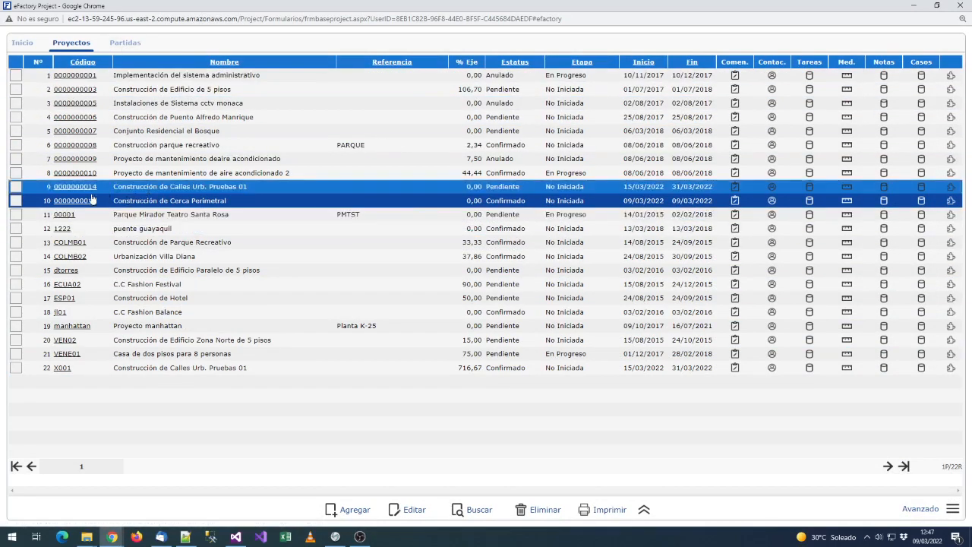
# - Run Actualizar Costos on Construcción de Cerca Perimetral with Actualizar costos de detalles and all detail sections included, and close the cost update window
pyautogui.click(946, 504)
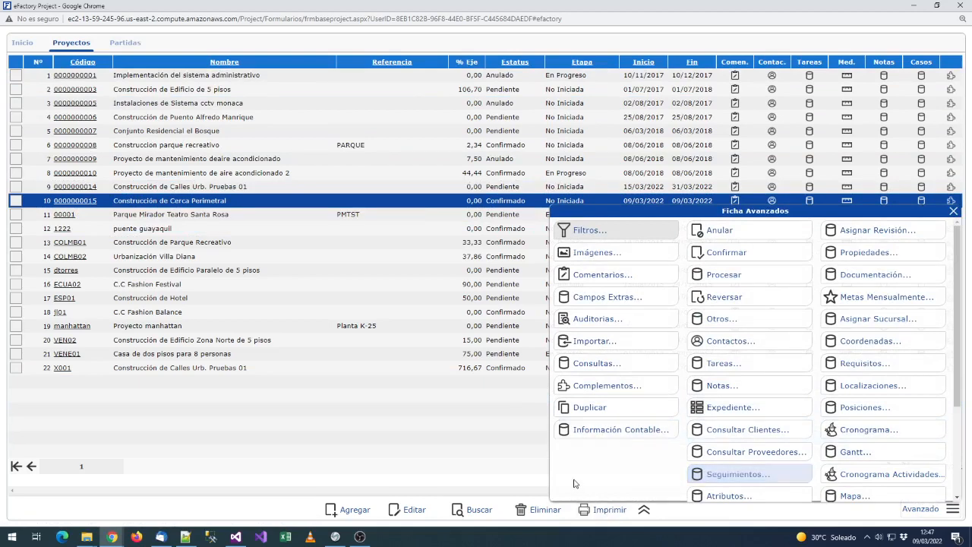
pyautogui.scroll(-1, 640, 469)
pyautogui.scroll(-3, 640, 470)
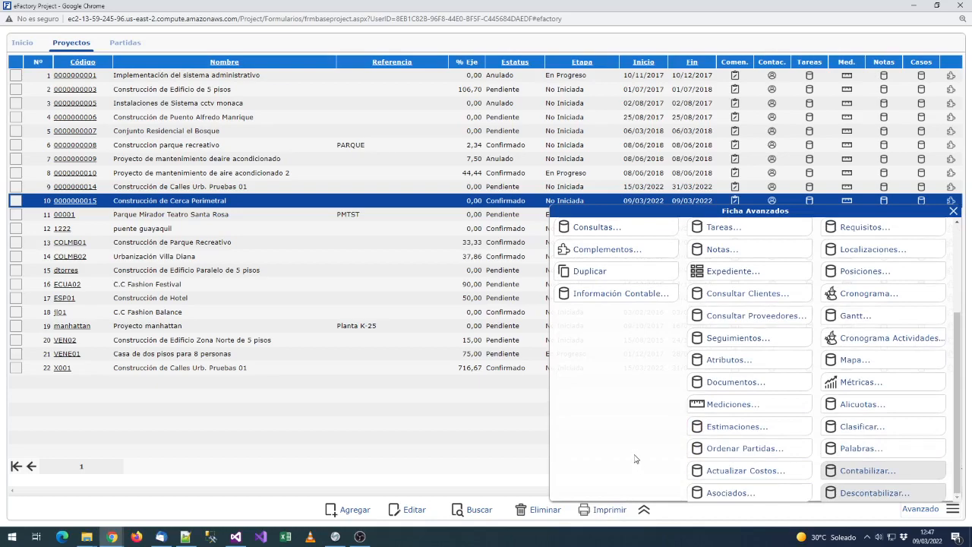
pyautogui.click(750, 471)
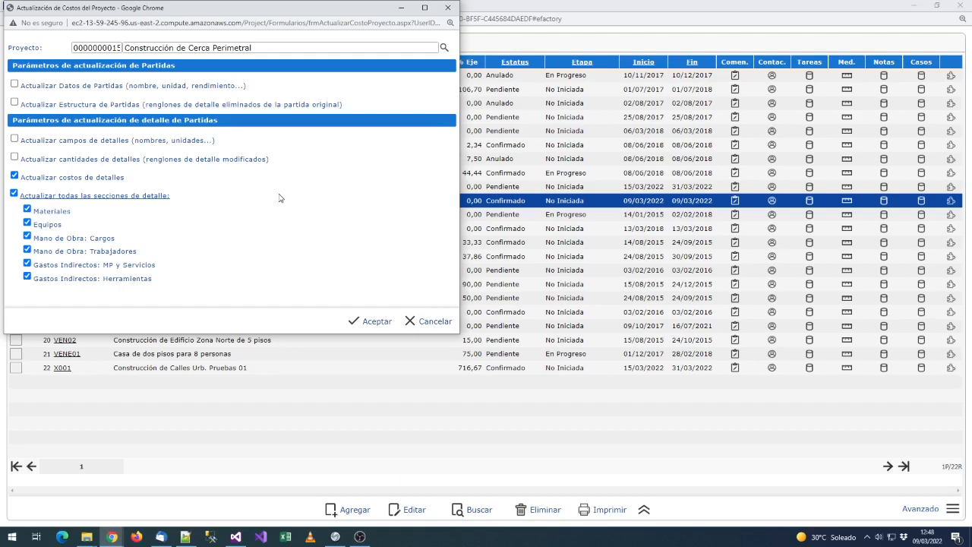
pyautogui.moveTo(168, 11); pyautogui.dragTo(283, 100)
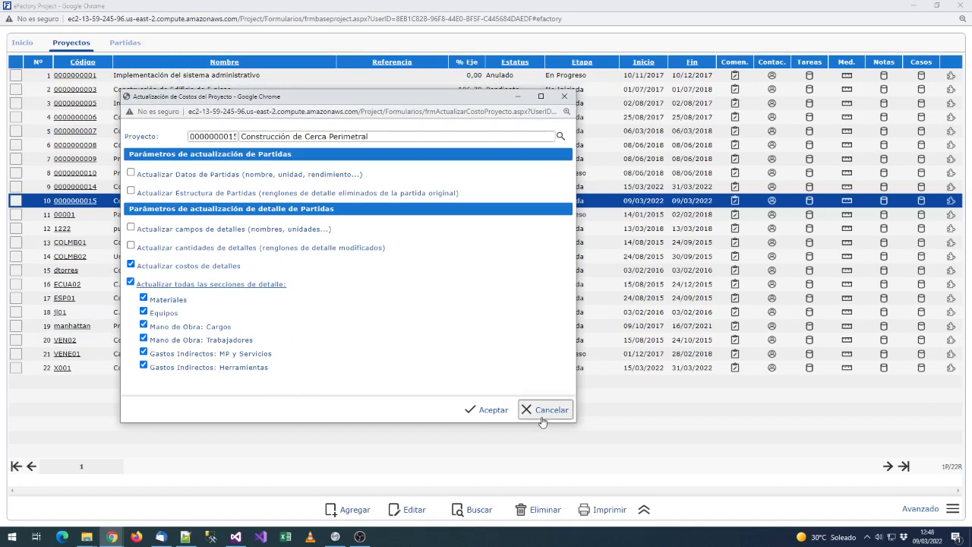
pyautogui.click(474, 413)
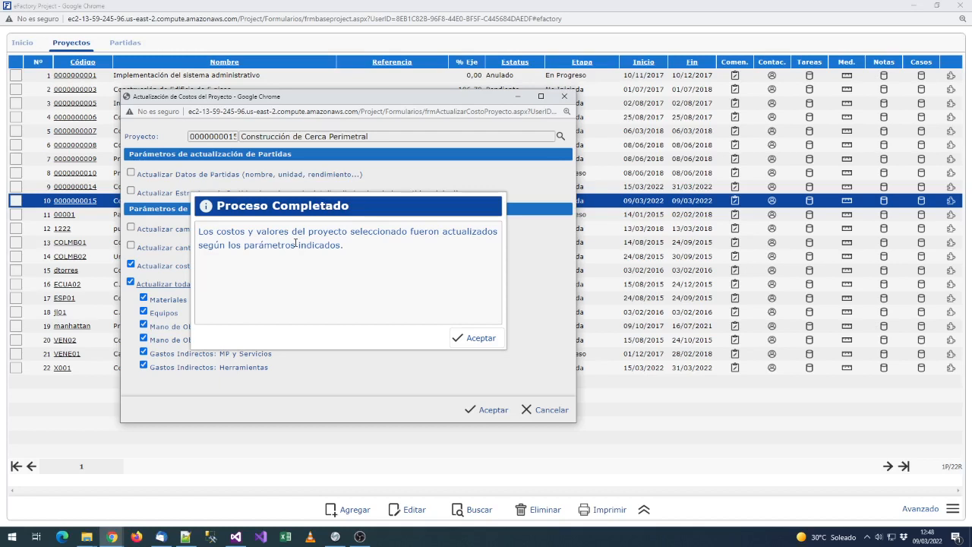
pyautogui.click(477, 338)
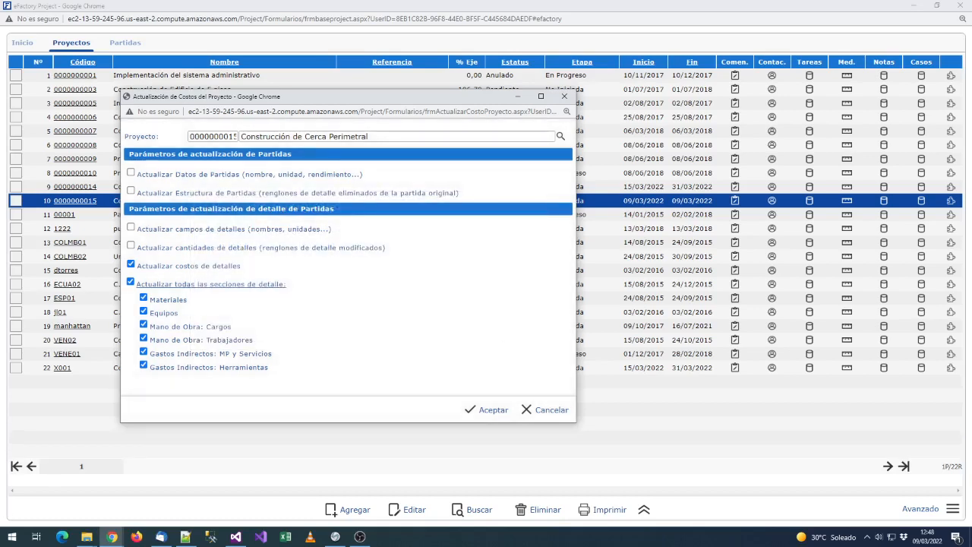
pyautogui.click(541, 409)
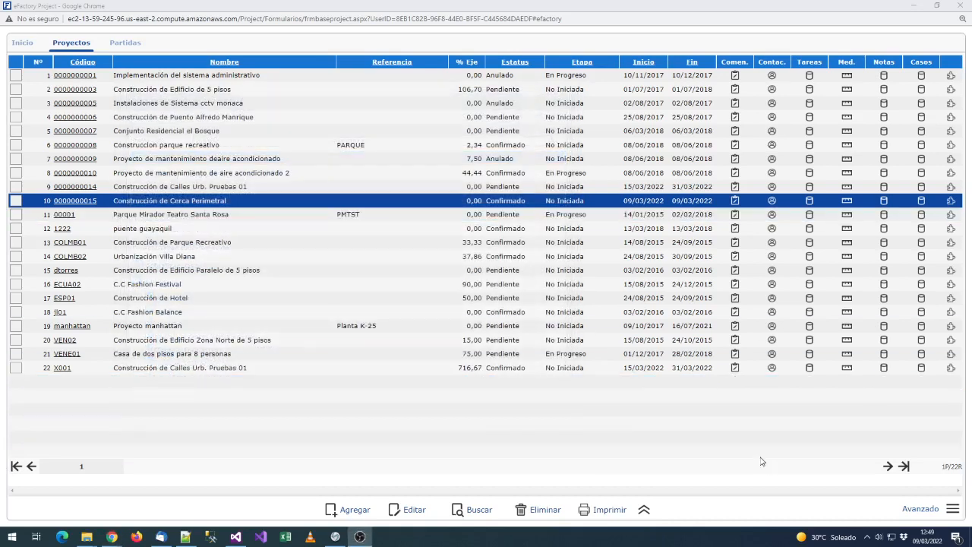
# - Open Consumos, start a new consumption record, and assign it to the project Construcción de Cerca Perimetral
pyautogui.click(224, 44)
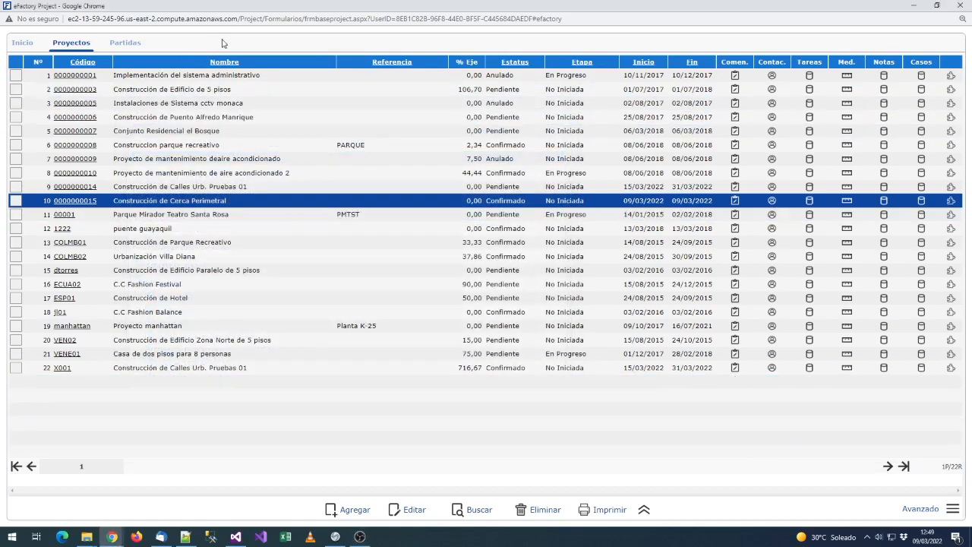
pyautogui.click(38, 43)
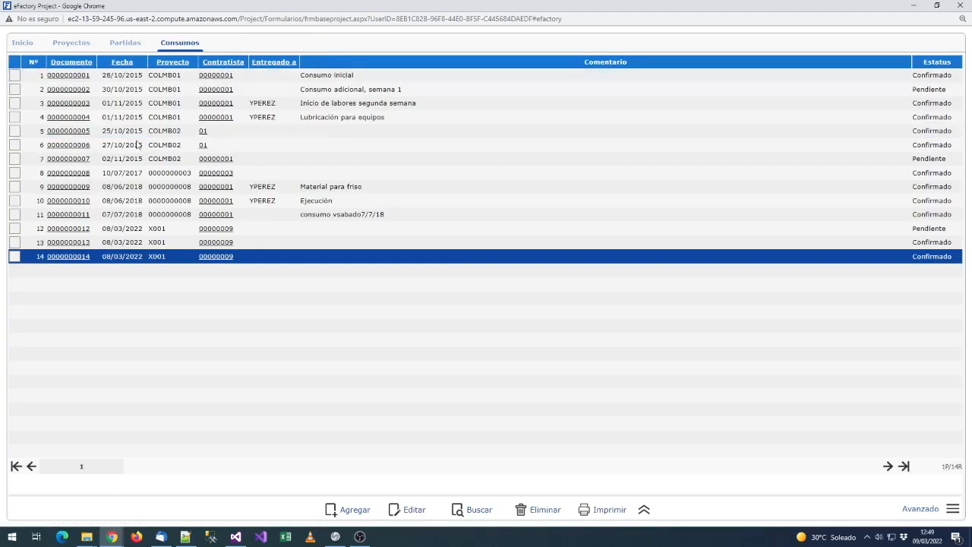
pyautogui.click(355, 501)
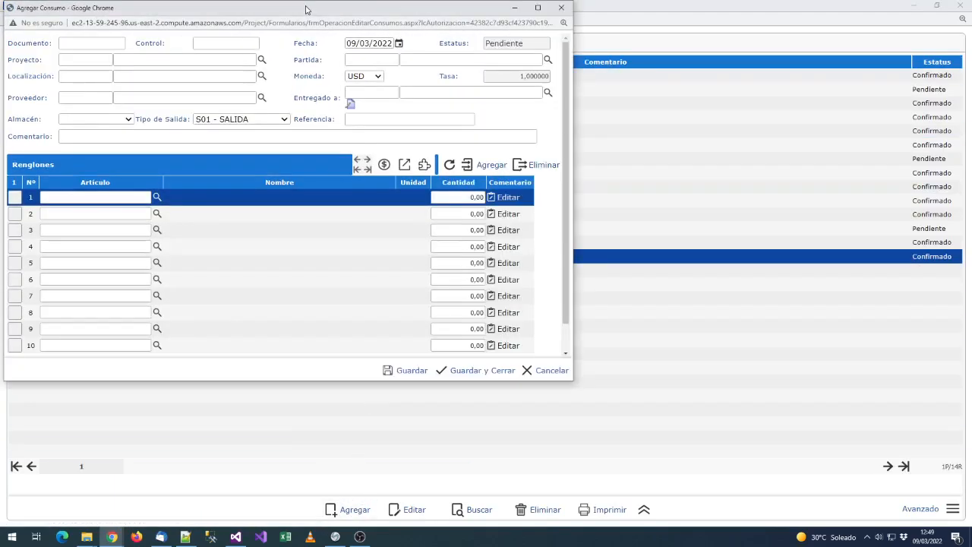
pyautogui.moveTo(307, 10); pyautogui.dragTo(446, 56)
pyautogui.click(396, 101)
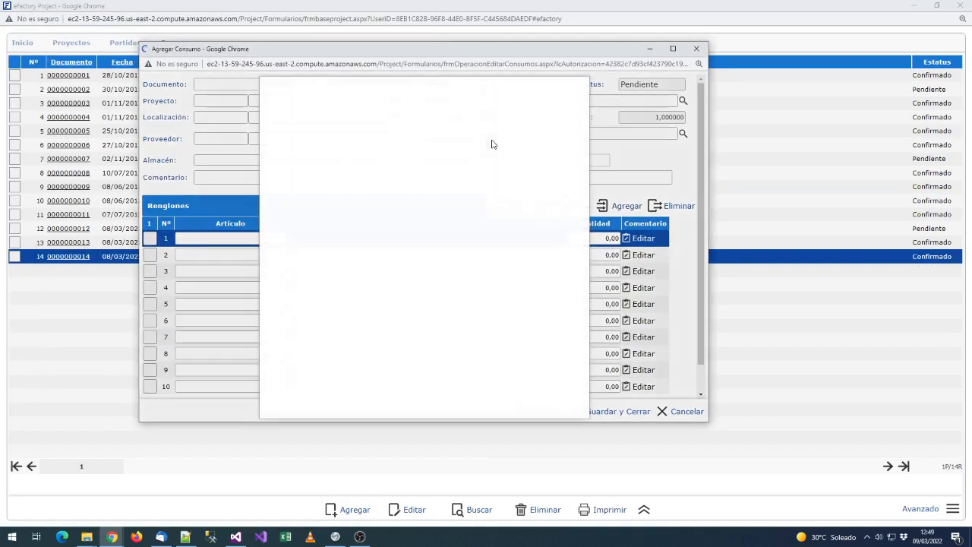
pyautogui.click(550, 109)
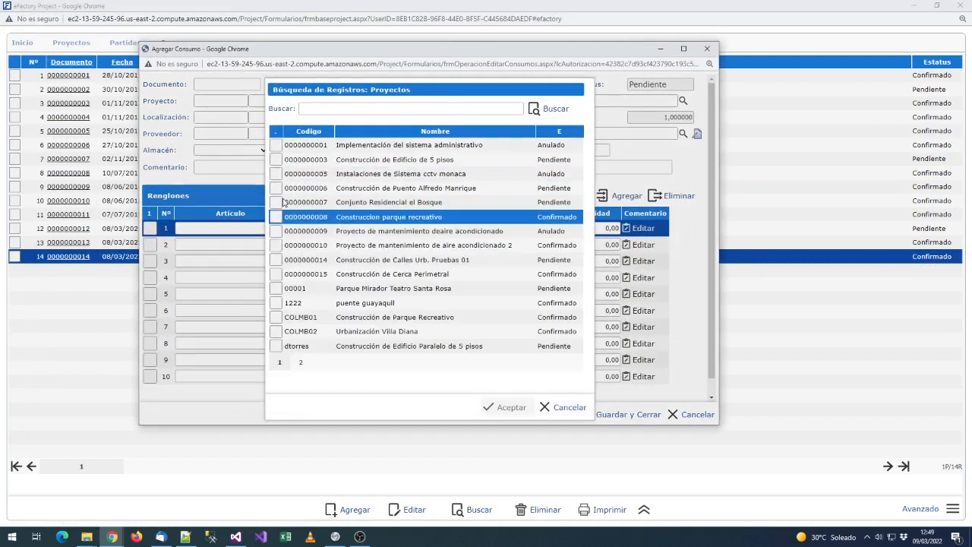
pyautogui.click(274, 274)
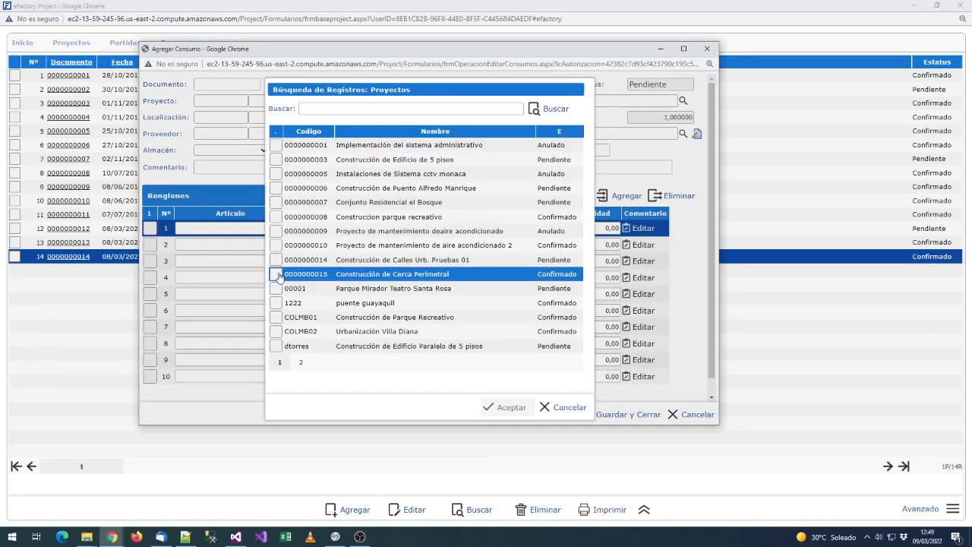
pyautogui.click(505, 407)
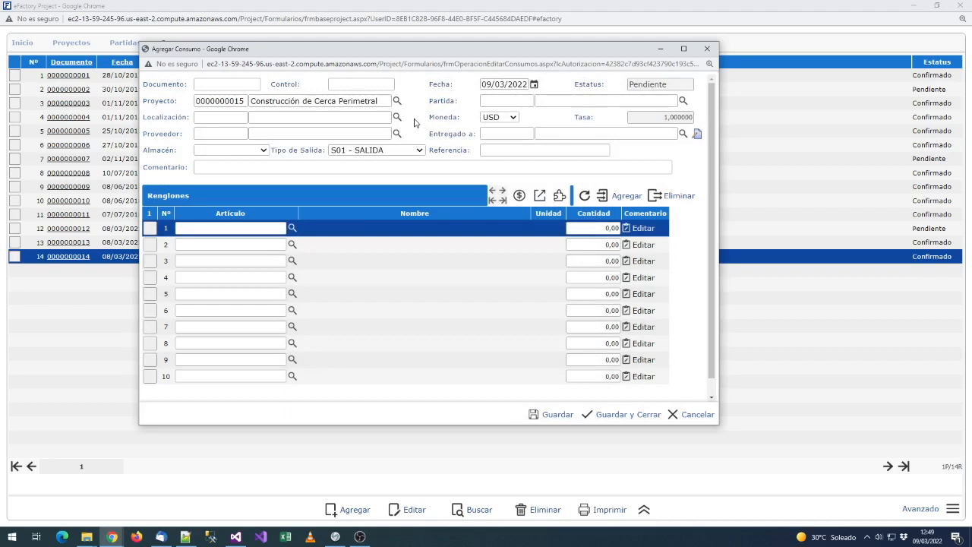
# - Search the articles for "cemen" and add CEMENTO-POR-B, Cemento Portlant Blanco, to the first row with Cantidad 2
pyautogui.click(293, 229)
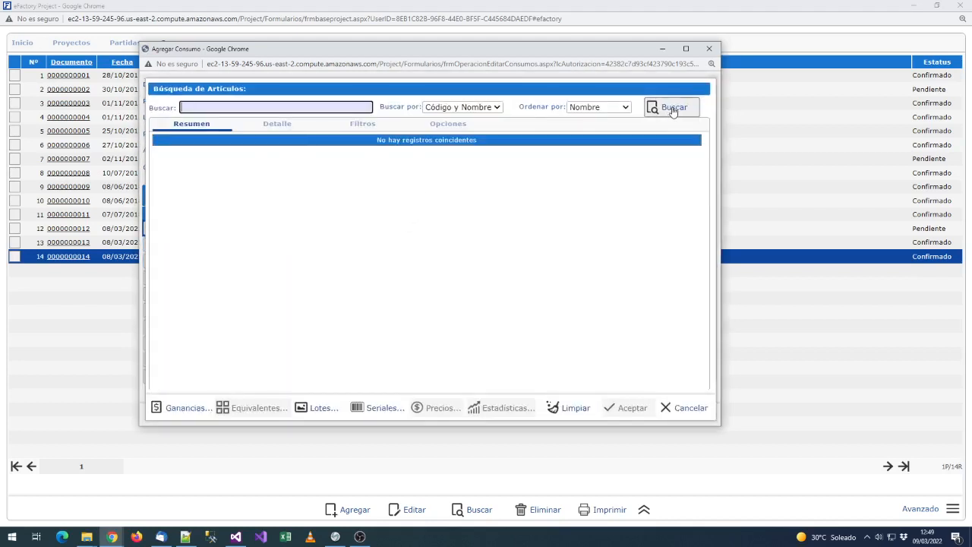
pyautogui.click(672, 111)
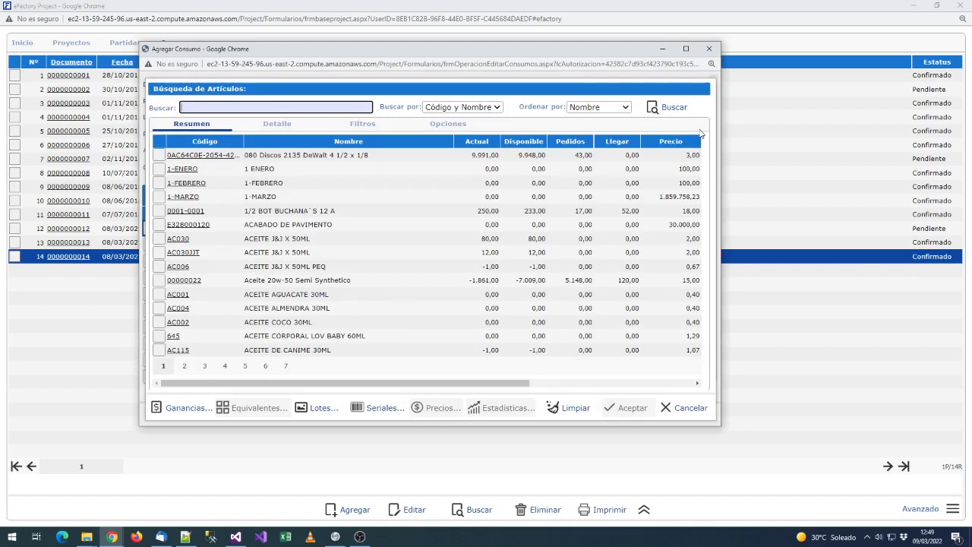
pyautogui.write('cemen')
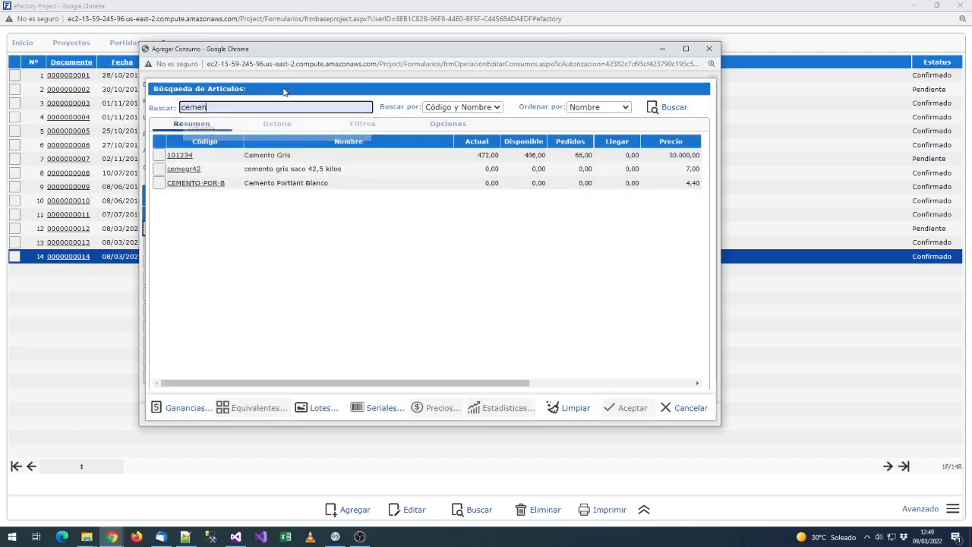
pyautogui.click(161, 183)
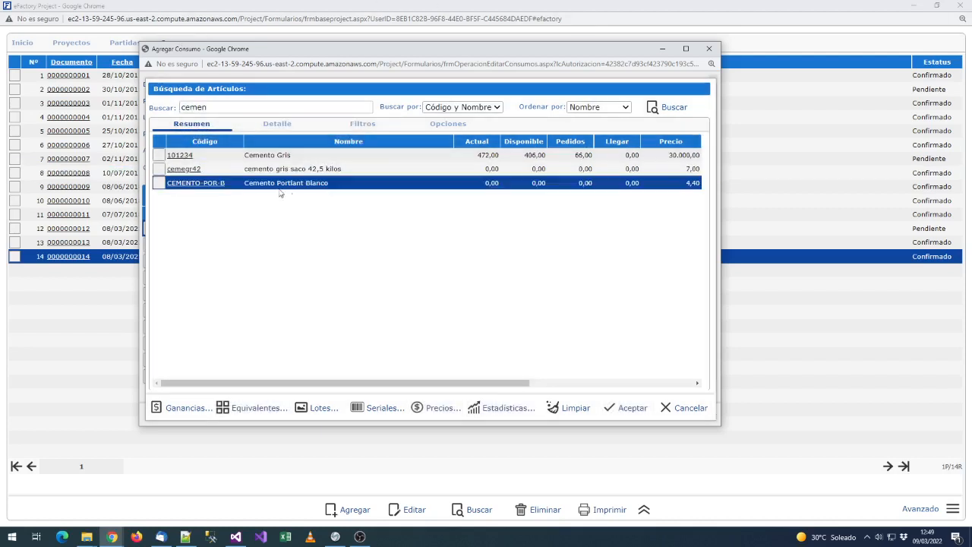
pyautogui.click(625, 416)
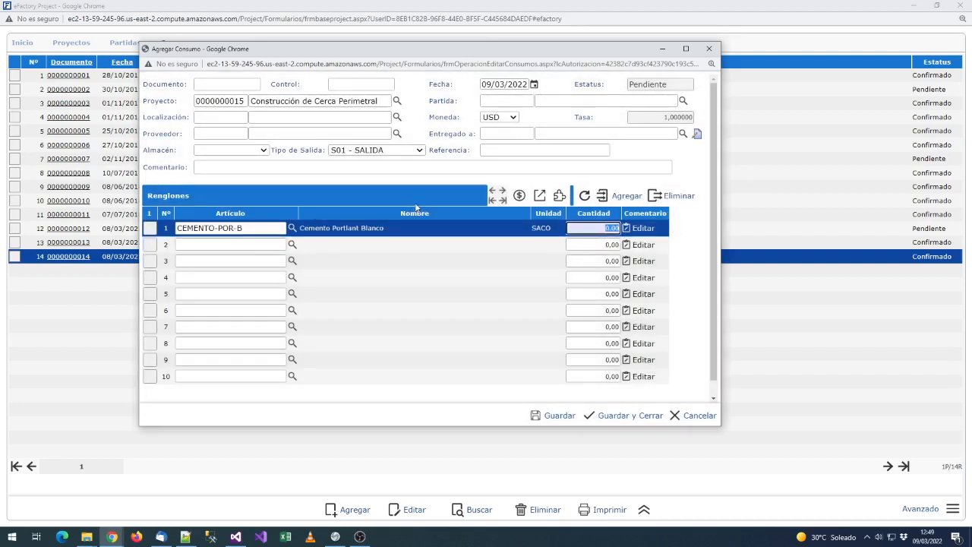
pyautogui.write('2')
pyautogui.press('Tab')
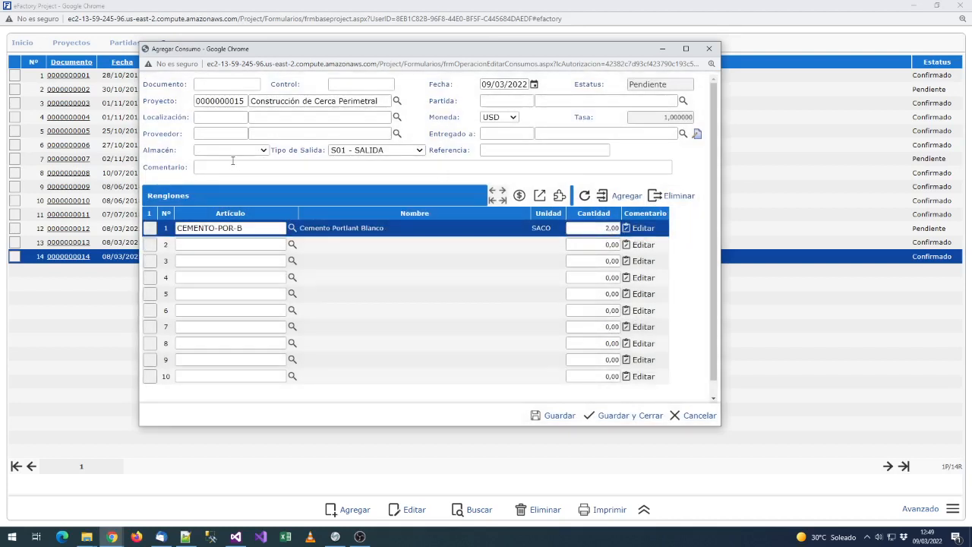
# - Set the consumption's Almacén to 01 and its Proveedor to Proveedor General de Mercancía C.A, leaving Localización empty
pyautogui.click(233, 150)
pyautogui.click(228, 278)
pyautogui.click(211, 117)
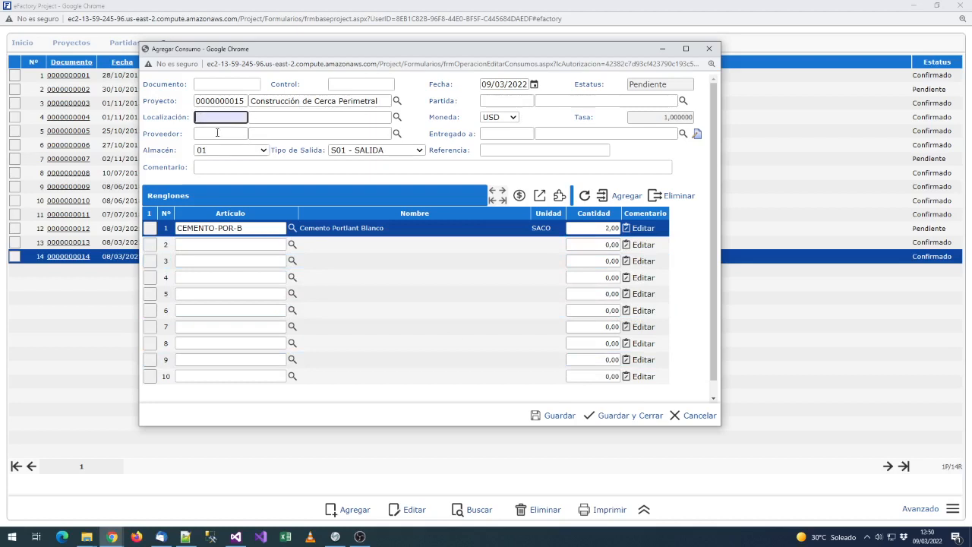
pyautogui.press('Tab')
pyautogui.click(241, 153)
pyautogui.click(436, 142)
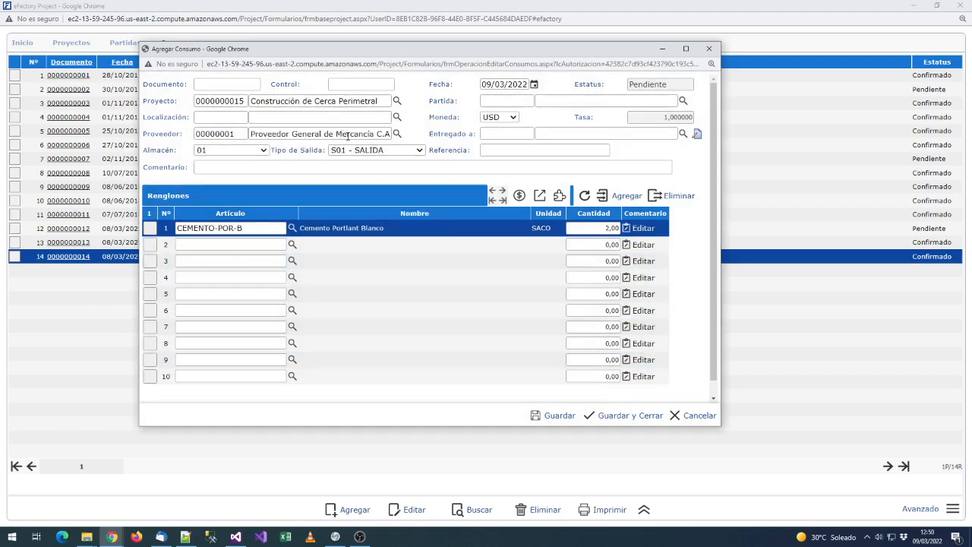
# - Set Entregado a to the contact marked as encargado, and save and close the consumption record
pyautogui.click(505, 133)
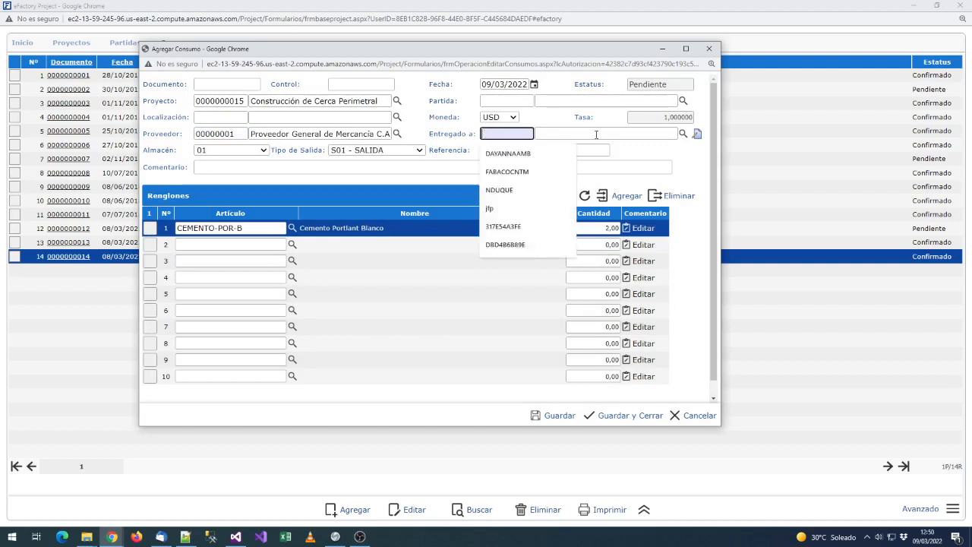
pyautogui.click(682, 133)
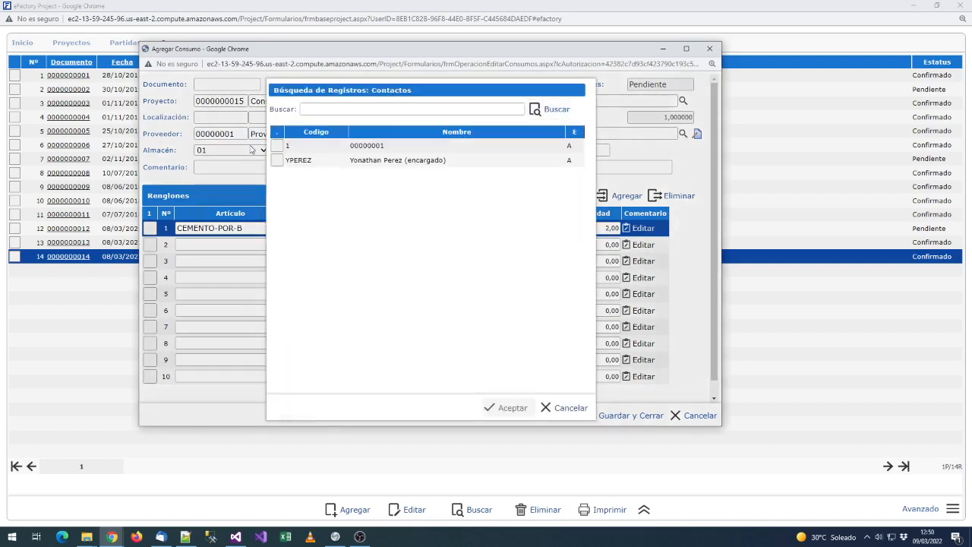
pyautogui.click(278, 159)
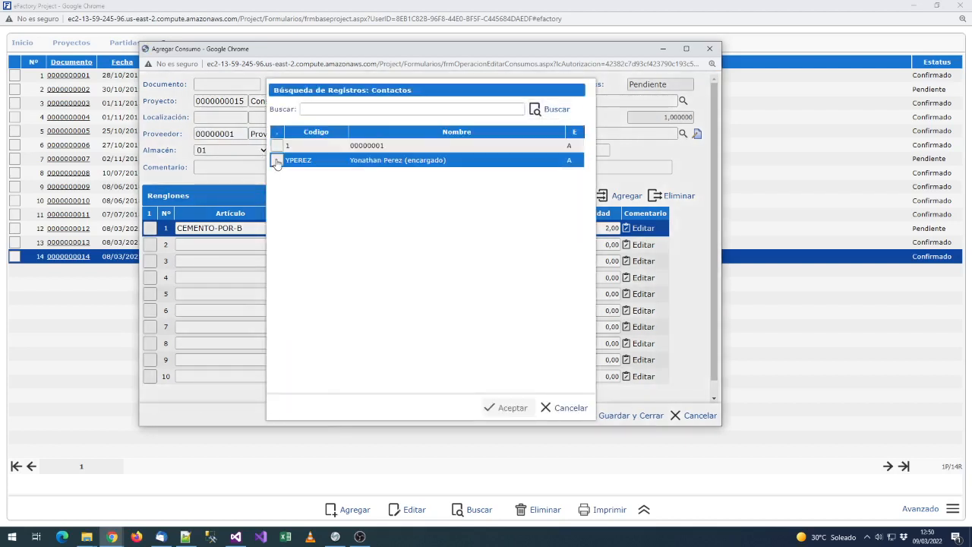
pyautogui.click(509, 408)
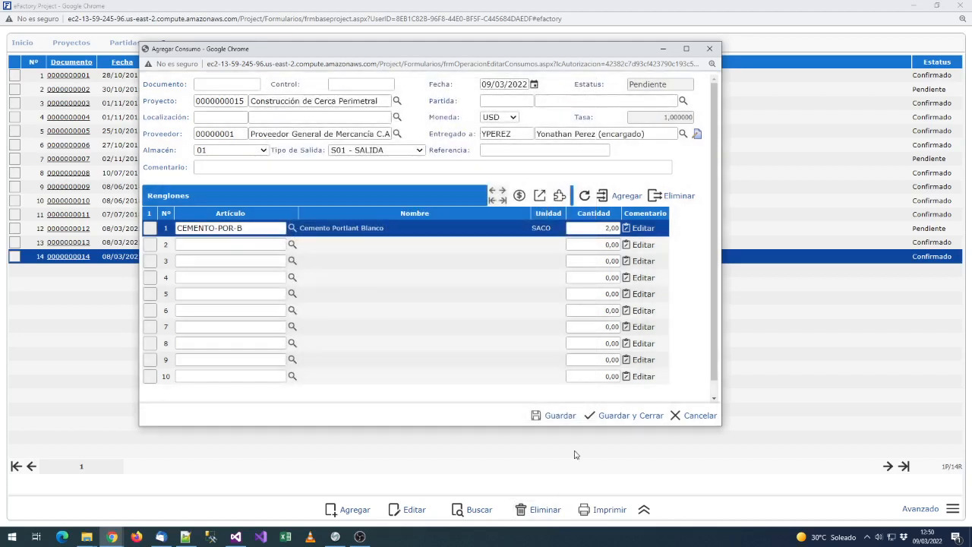
pyautogui.click(557, 416)
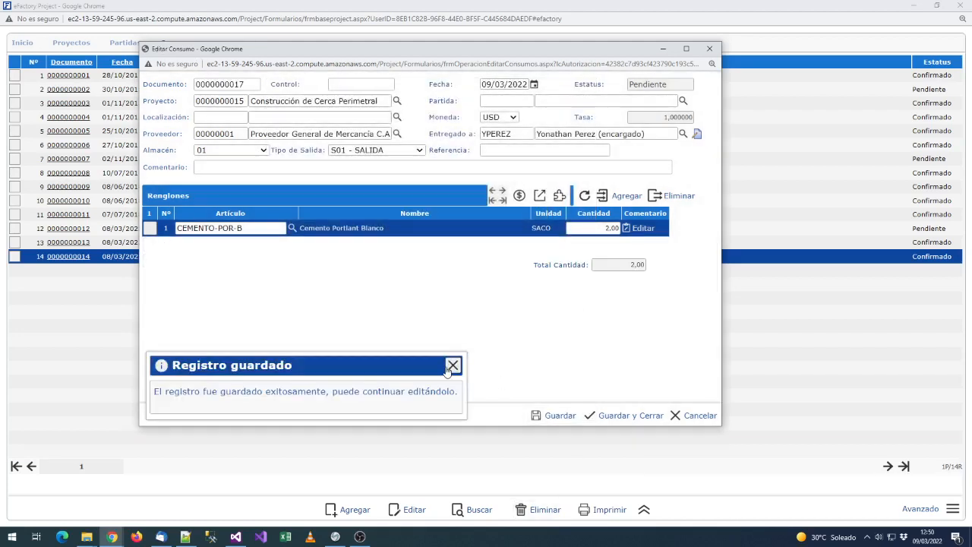
pyautogui.click(452, 367)
pyautogui.click(620, 411)
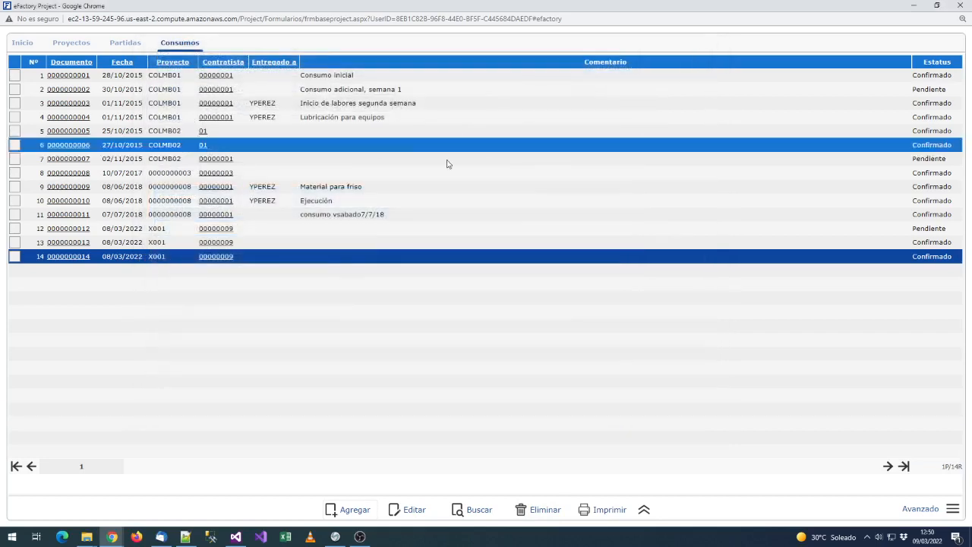
# - Confirm the new consumption record for Construcción de Cerca Perimetral and highlight the generated Ajuste de Inventarios number
pyautogui.click(921, 508)
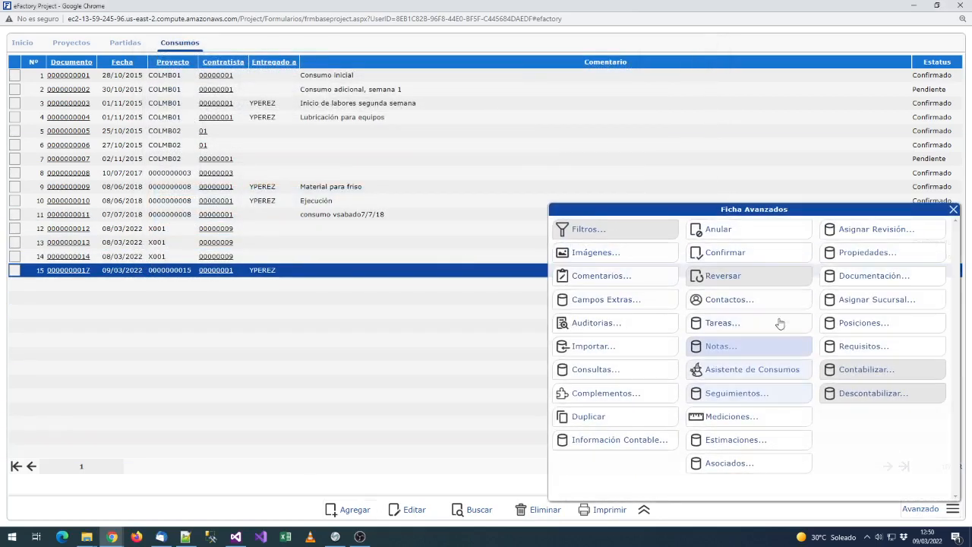
pyautogui.click(728, 253)
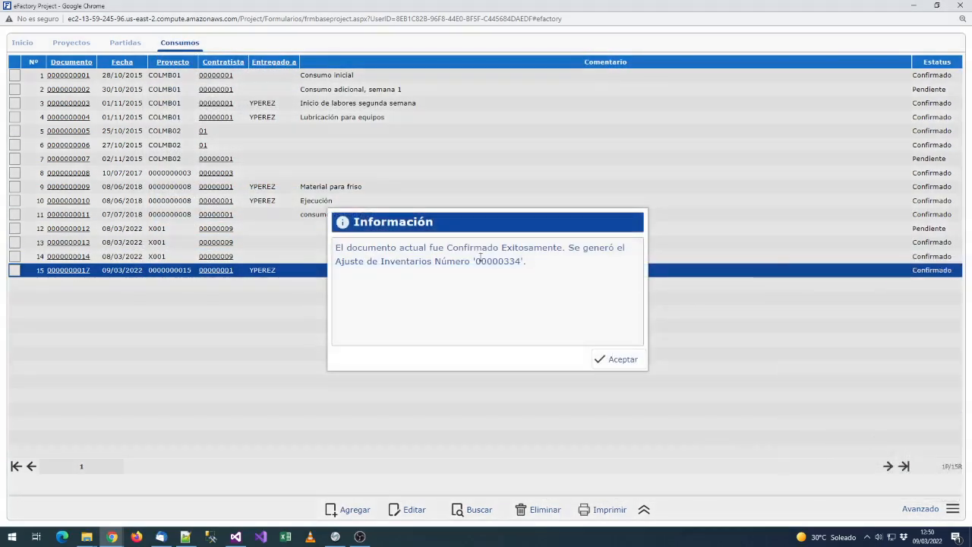
pyautogui.moveTo(367, 262); pyautogui.dragTo(431, 262)
pyautogui.doubleClick(495, 261)
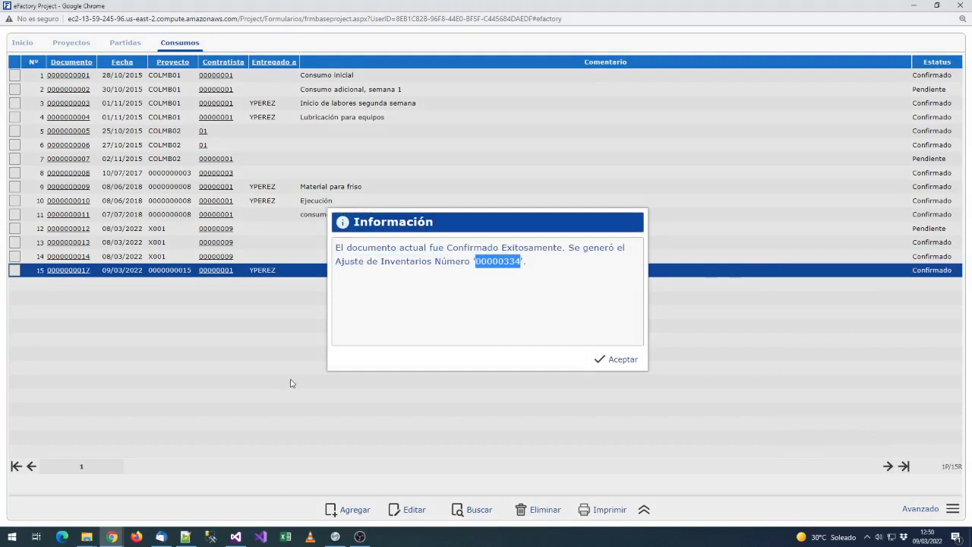
# - Close the consumption confirmation message and open the Ejecuciones list in the Obras module
pyautogui.click(621, 360)
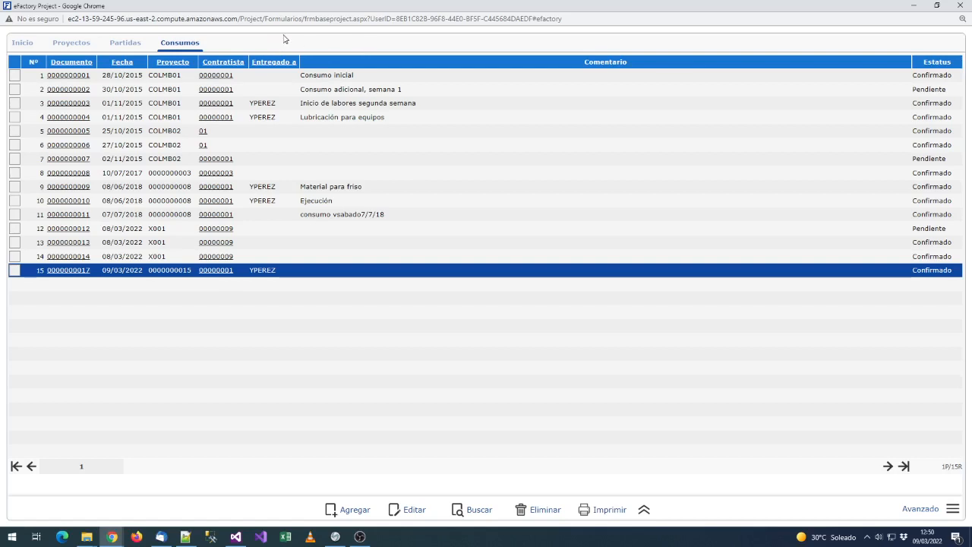
pyautogui.click(67, 44)
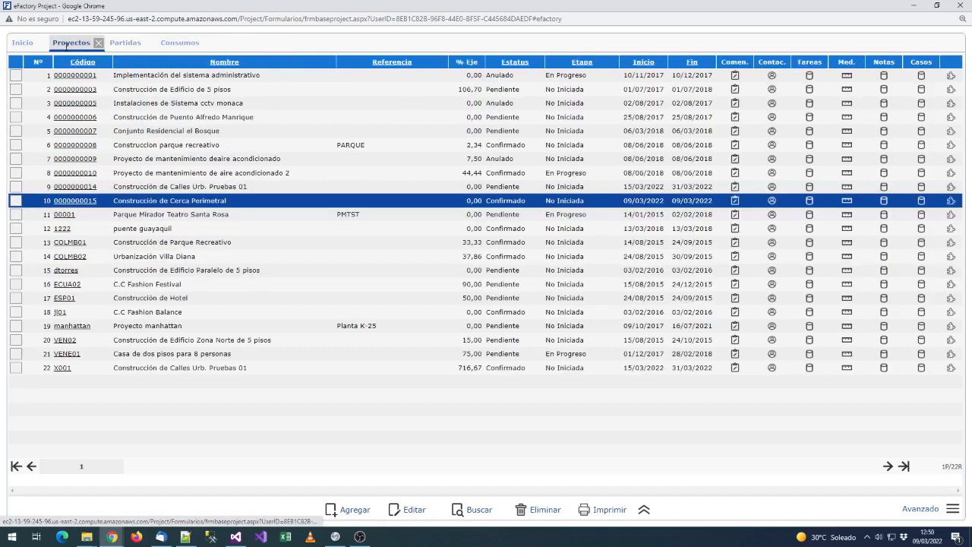
pyautogui.click(23, 43)
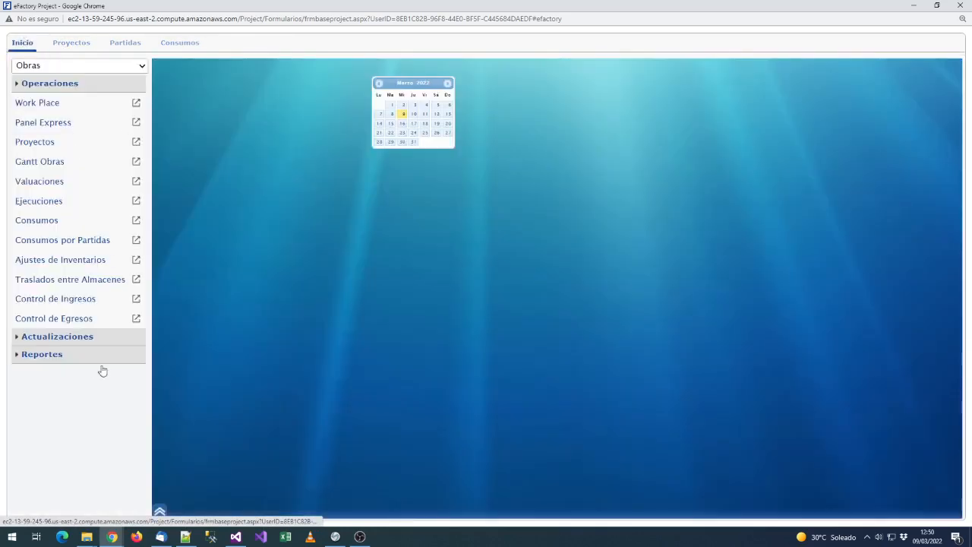
pyautogui.click(82, 207)
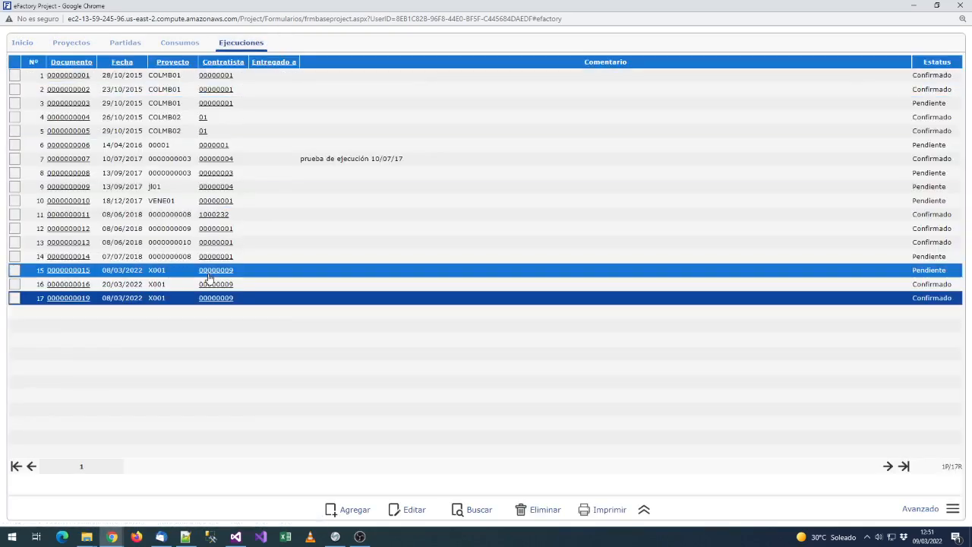
# - Add a new execution record and assign it the project Construcción de Cerca Perimetral, found by searching for 0015
pyautogui.click(346, 510)
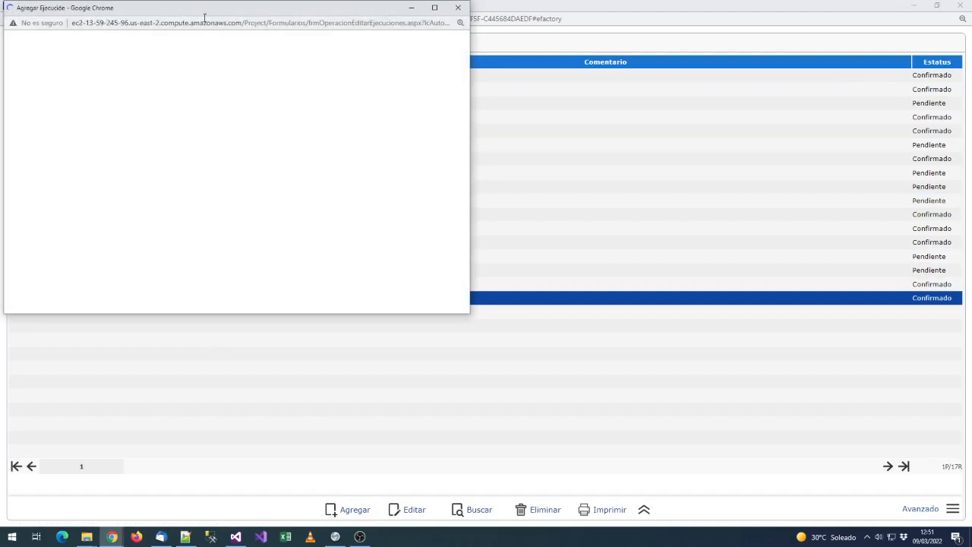
pyautogui.moveTo(233, 10); pyautogui.dragTo(350, 46)
pyautogui.click(371, 94)
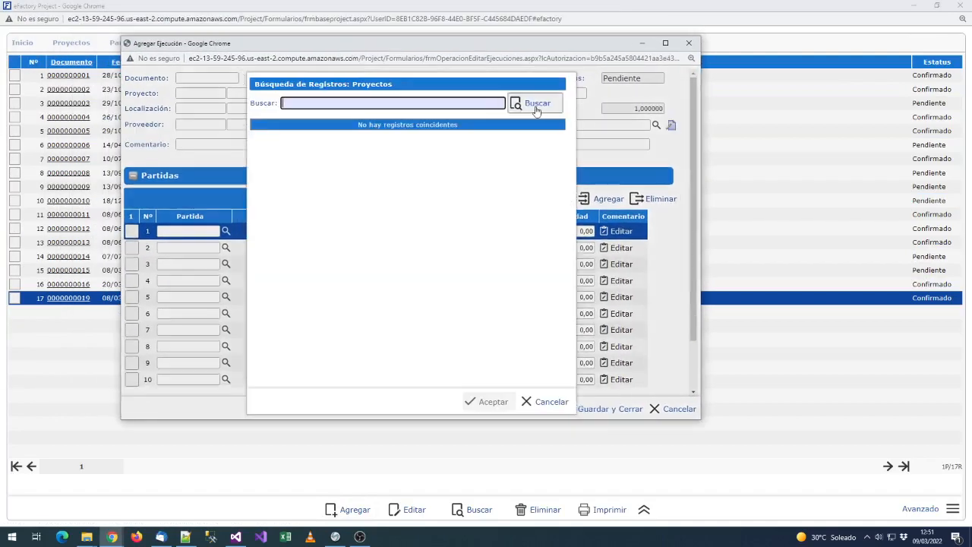
pyautogui.write('0015')
pyautogui.click(536, 110)
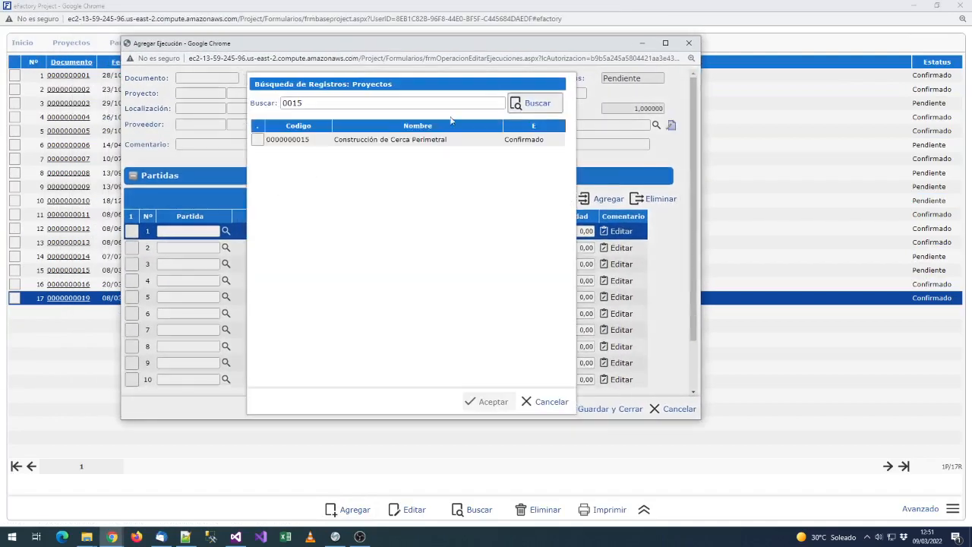
pyautogui.click(304, 139)
pyautogui.click(490, 400)
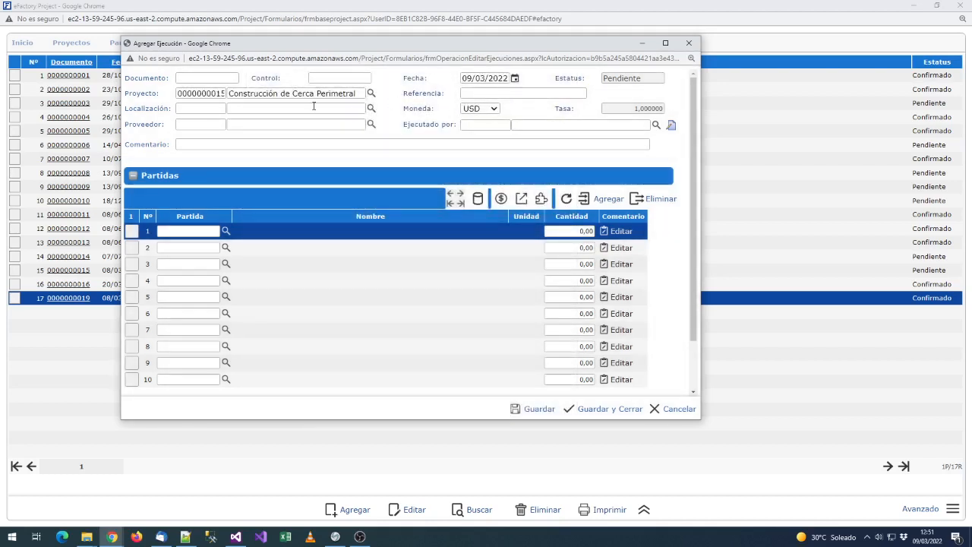
# - Set the execution's Proveedor to Proveedor General de Mercancía, leaving Localización empty
pyautogui.click(201, 108)
pyautogui.click(202, 123)
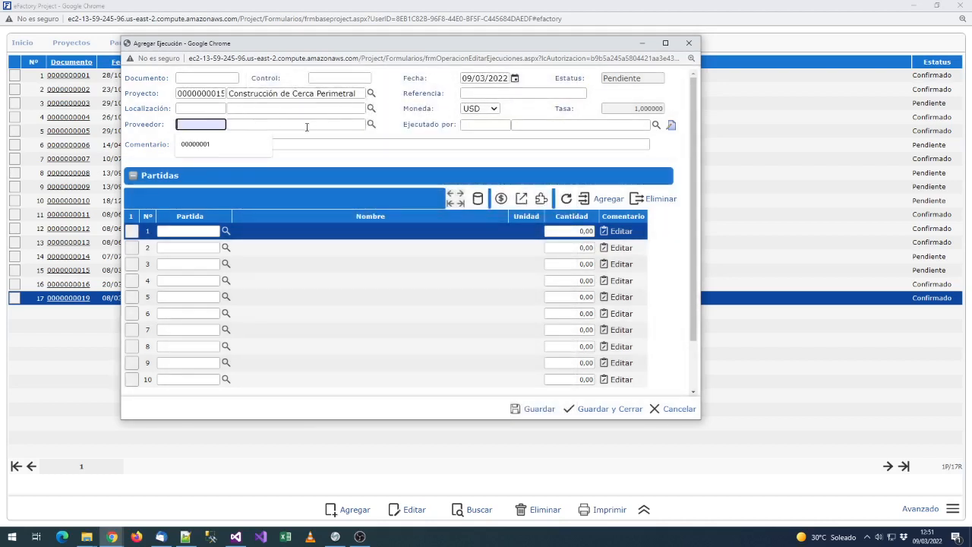
pyautogui.doubleClick(276, 143)
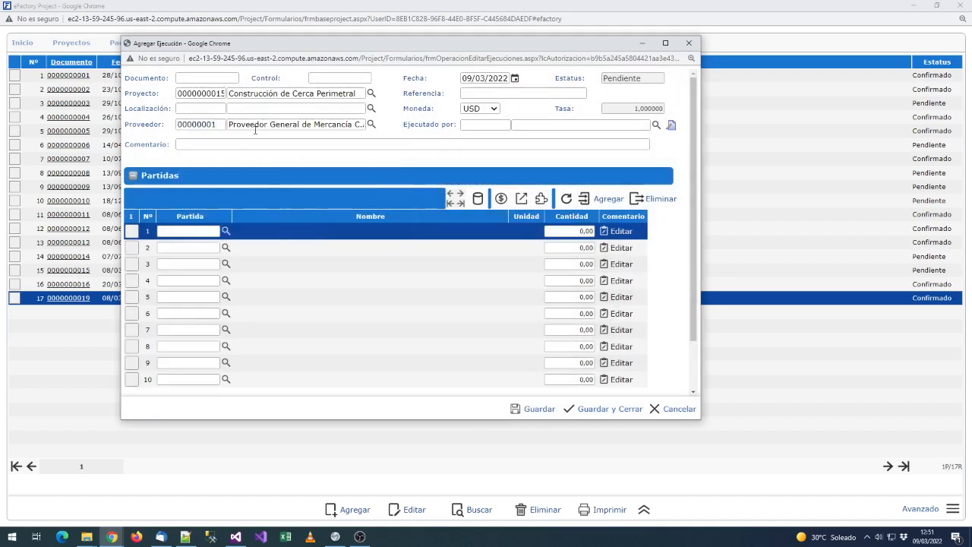
# - Set the execution's Ejecutado por to the contact marked as encargado
pyautogui.click(507, 125)
pyautogui.click(655, 125)
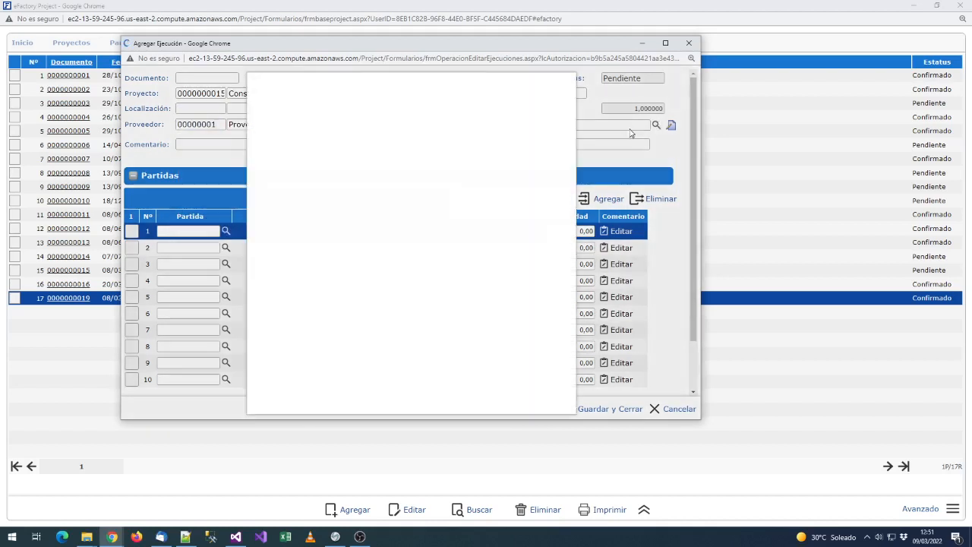
pyautogui.click(540, 103)
pyautogui.click(257, 155)
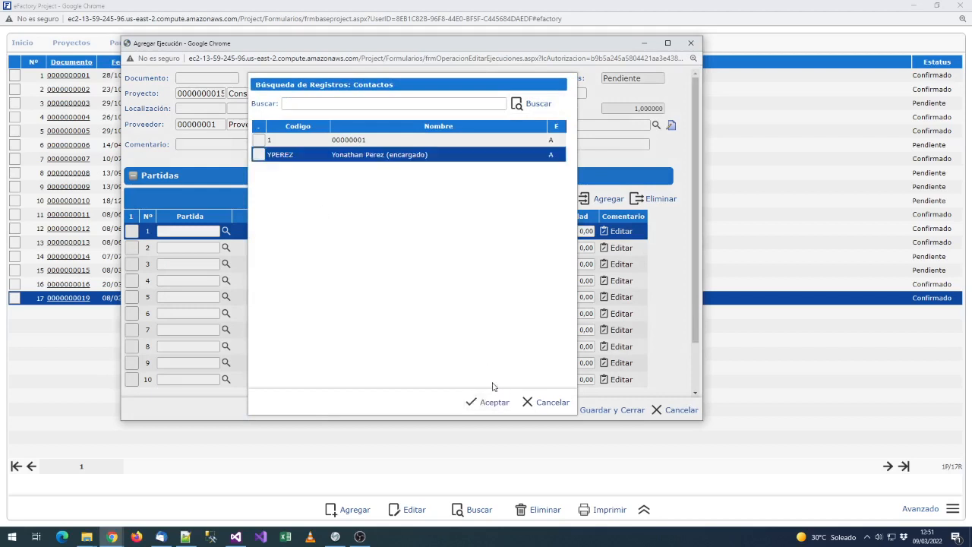
pyautogui.click(467, 400)
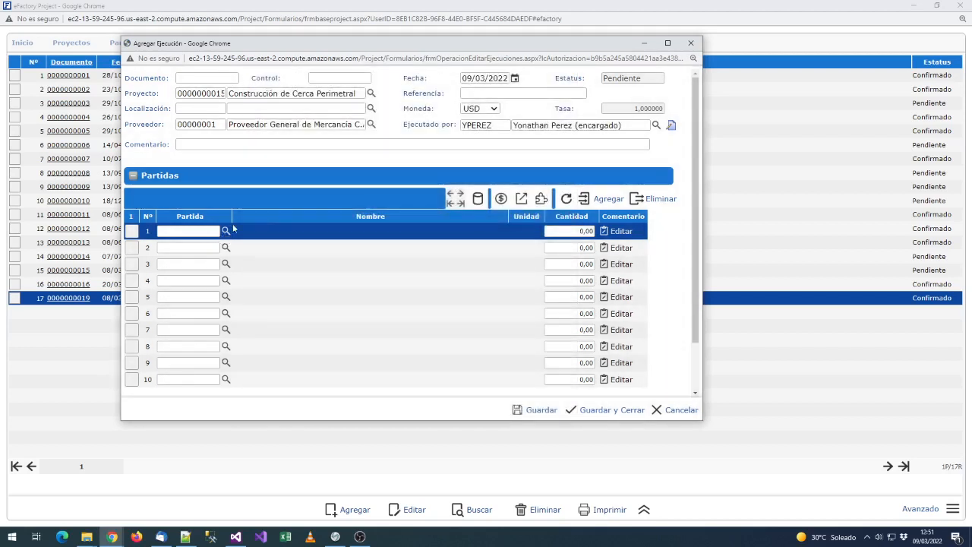
# - Add partida E415094050, the revestimiento de escalones con baldosas, to the first row with Cantidad 2
pyautogui.click(225, 230)
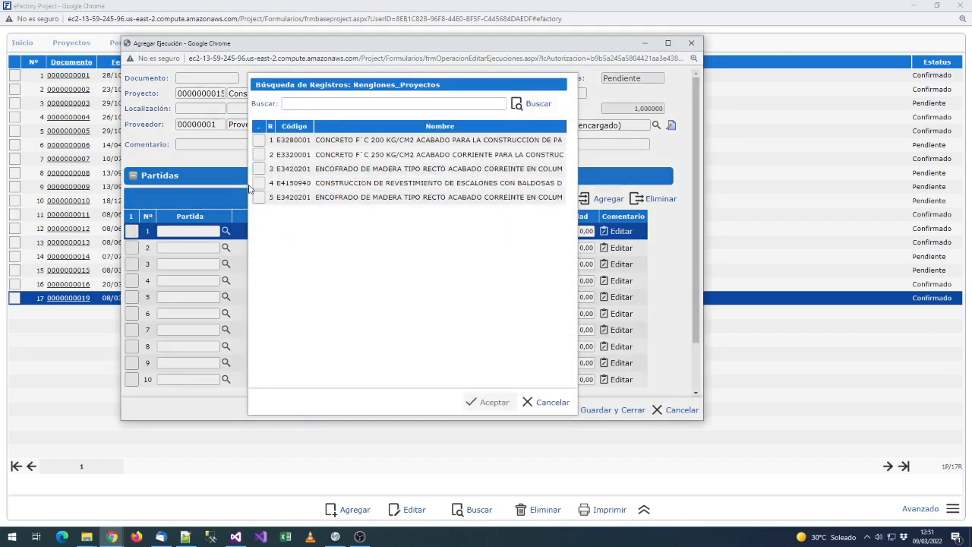
pyautogui.click(257, 184)
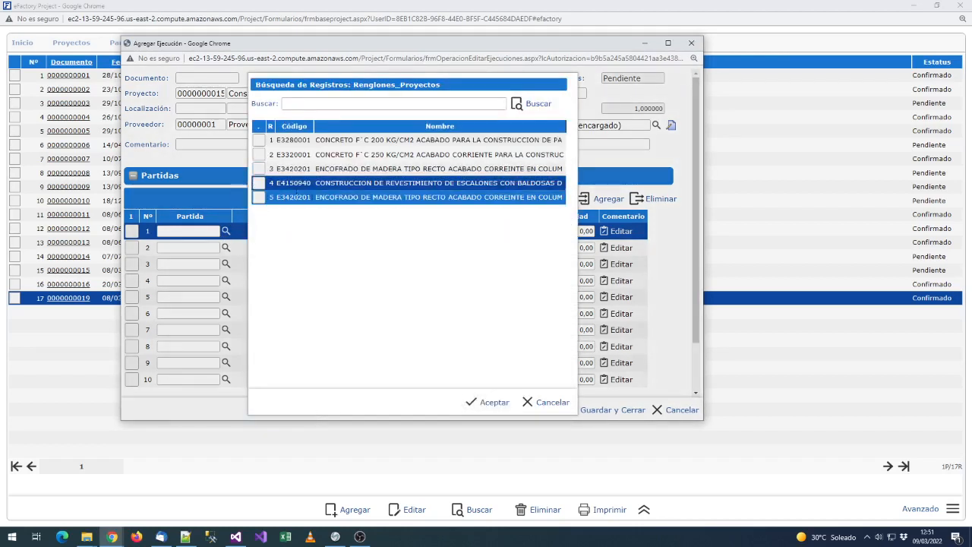
pyautogui.click(476, 399)
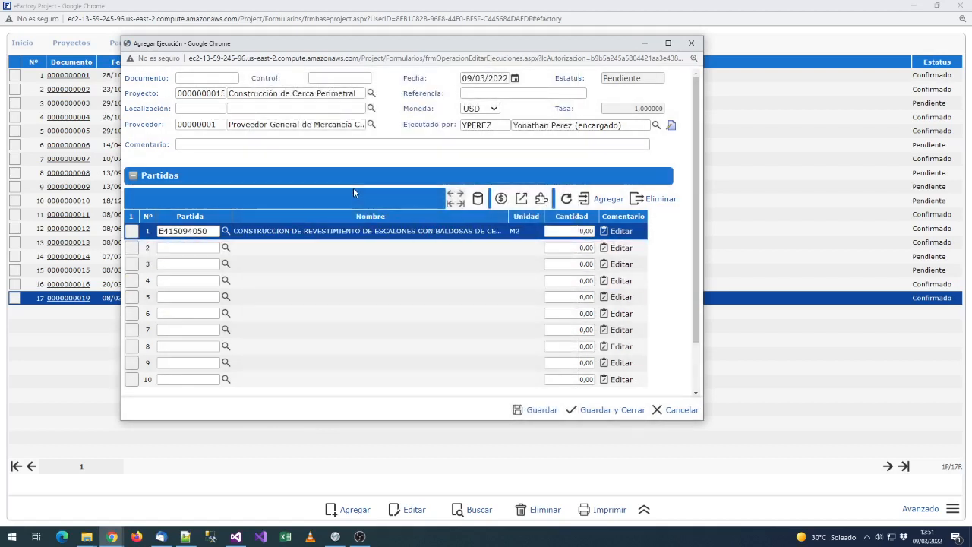
pyautogui.click(581, 233)
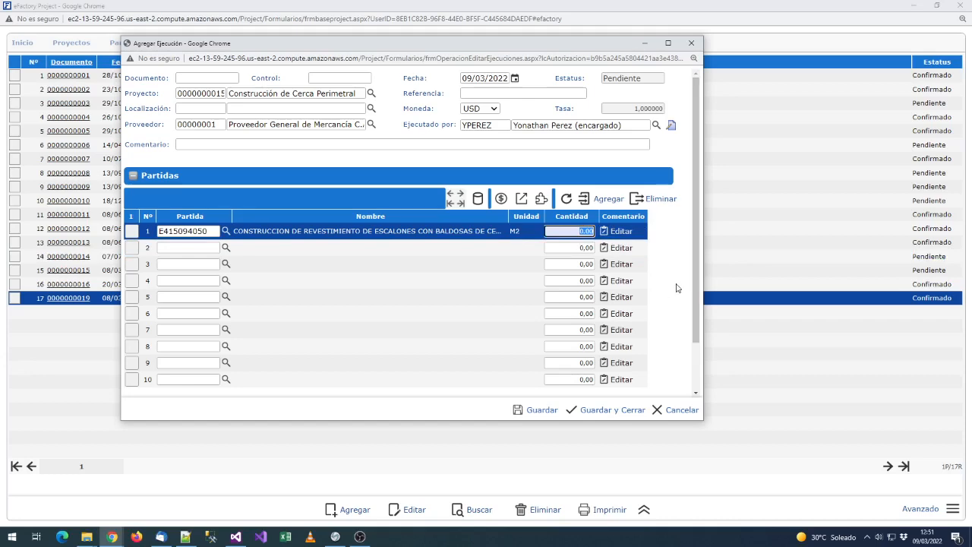
pyautogui.click(720, 269)
pyautogui.hotkey('alt', 'Tab')
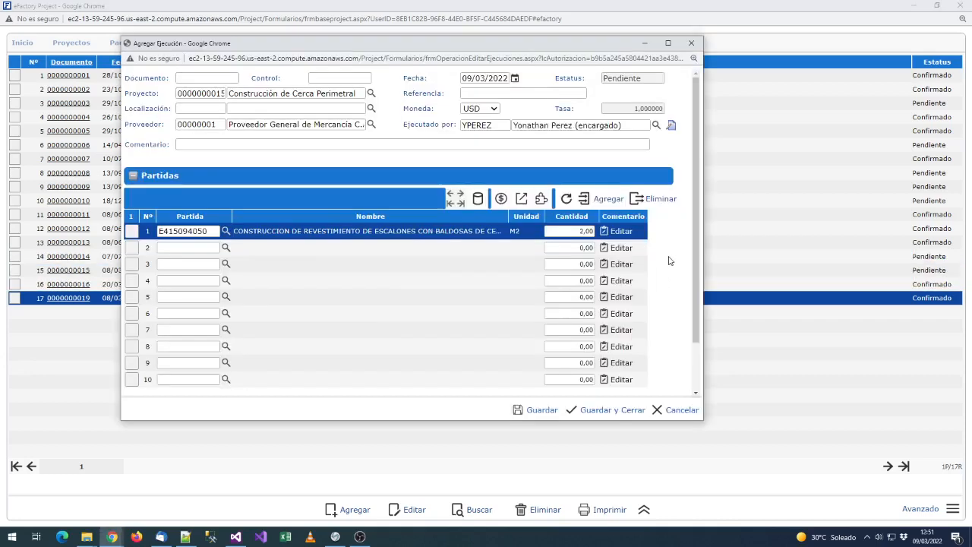
# - Add partida E342020111, the encofrado de madera tipo recto en columnas from project line 5, to the second row with Cantidad 3
pyautogui.click(225, 248)
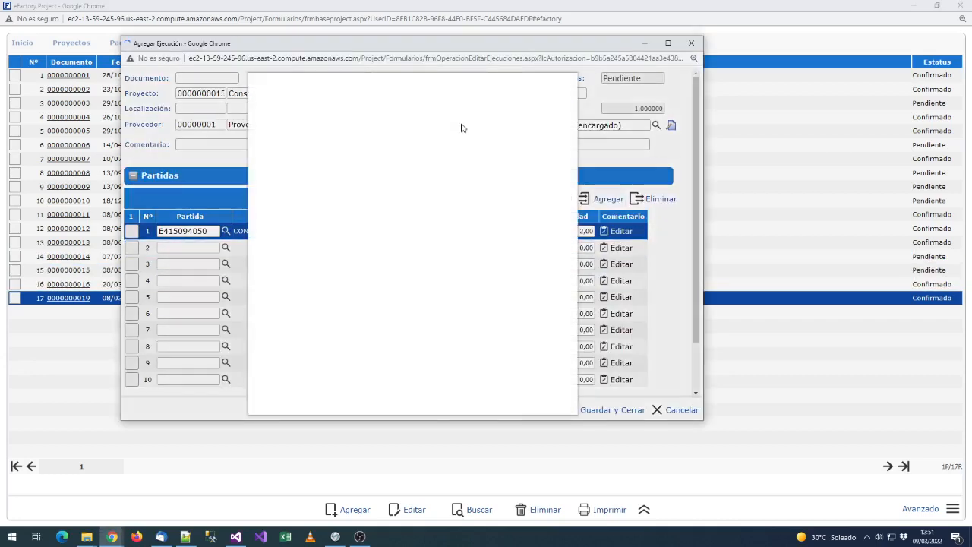
pyautogui.click(523, 106)
pyautogui.click(433, 197)
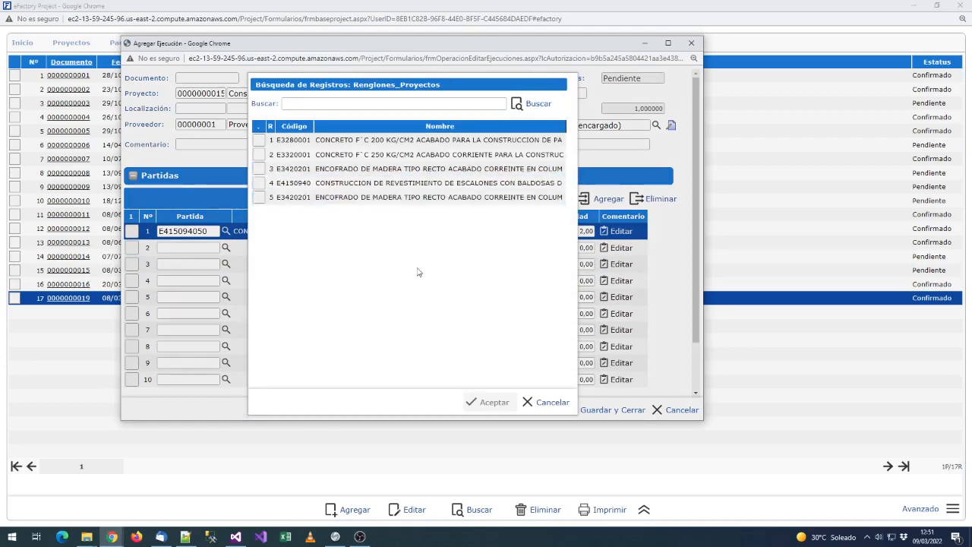
pyautogui.click(492, 403)
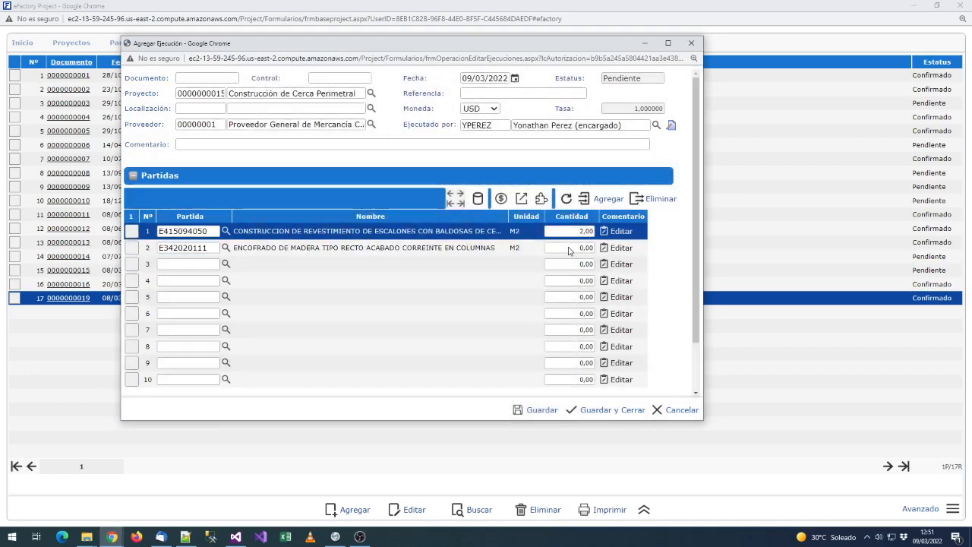
pyautogui.click(558, 247)
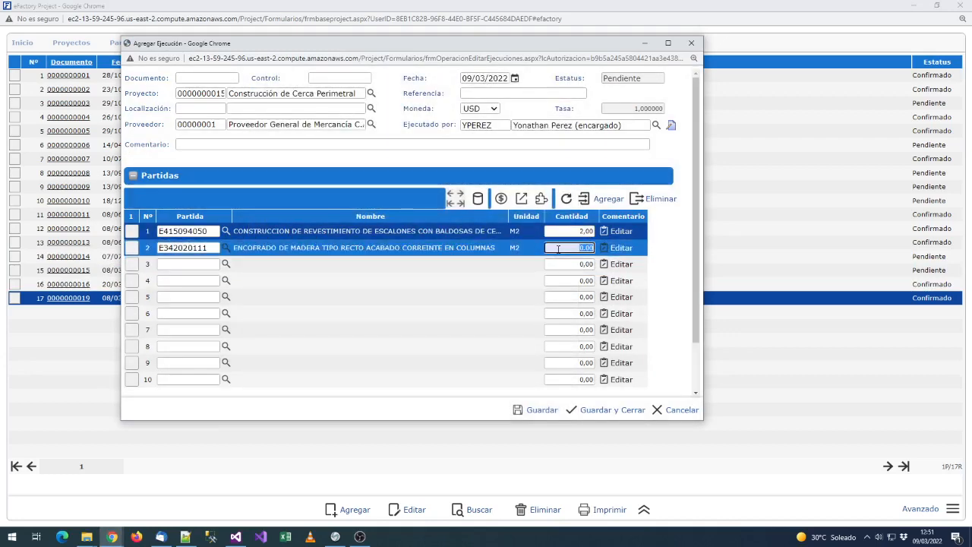
pyautogui.write('3')
pyautogui.click(660, 257)
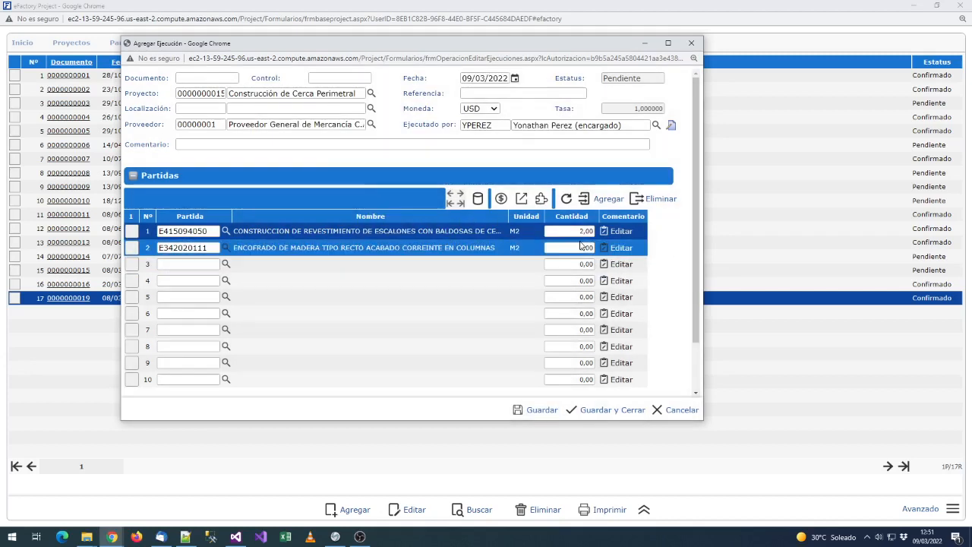
# - Save and close the execution record, and confirm it for Construcción de Cerca Perimetral
pyautogui.click(590, 410)
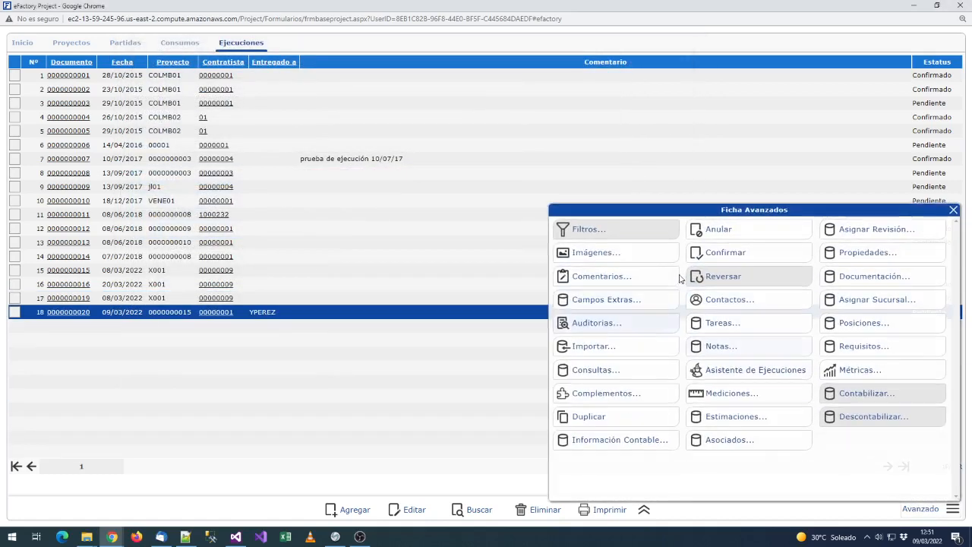
pyautogui.click(717, 252)
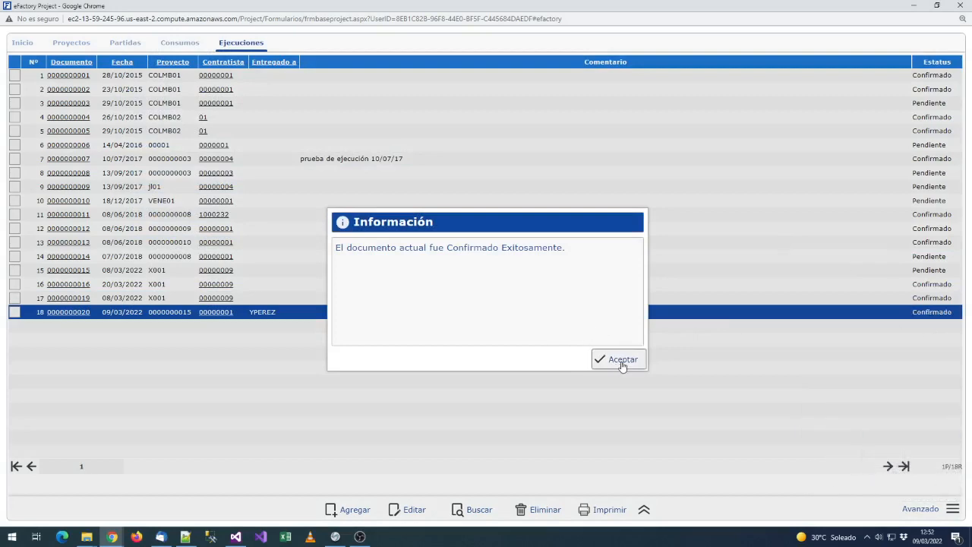
pyautogui.click(622, 362)
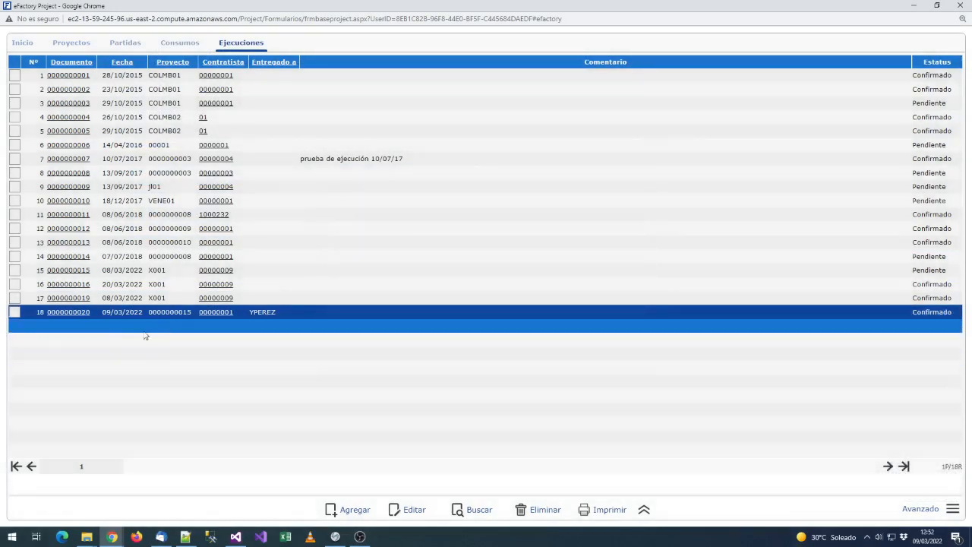
# - Open the Construcción de Cerca Perimetral project record and check its Partidas section and % Ejecución
pyautogui.click(125, 43)
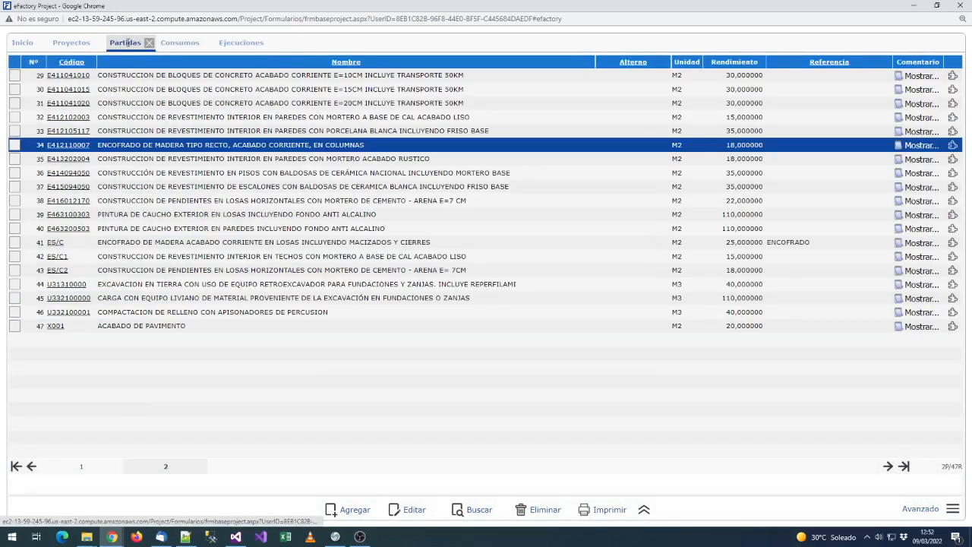
pyautogui.click(71, 43)
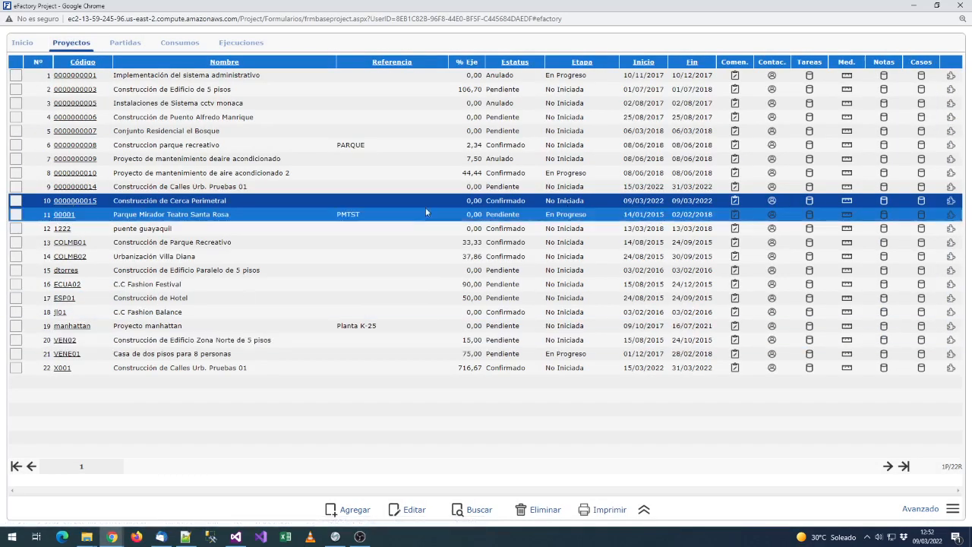
pyautogui.click(90, 203)
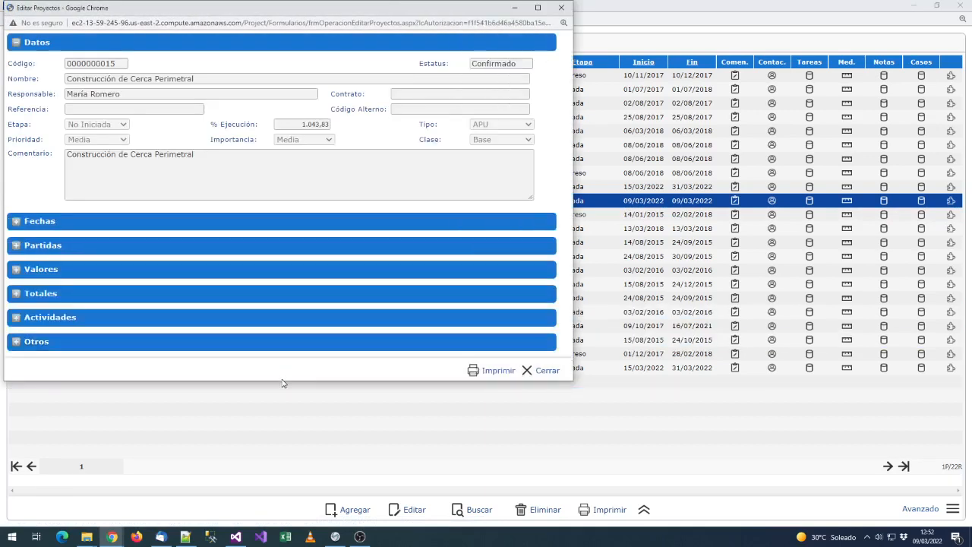
pyautogui.click(137, 244)
pyautogui.scroll(-2, 246, 266)
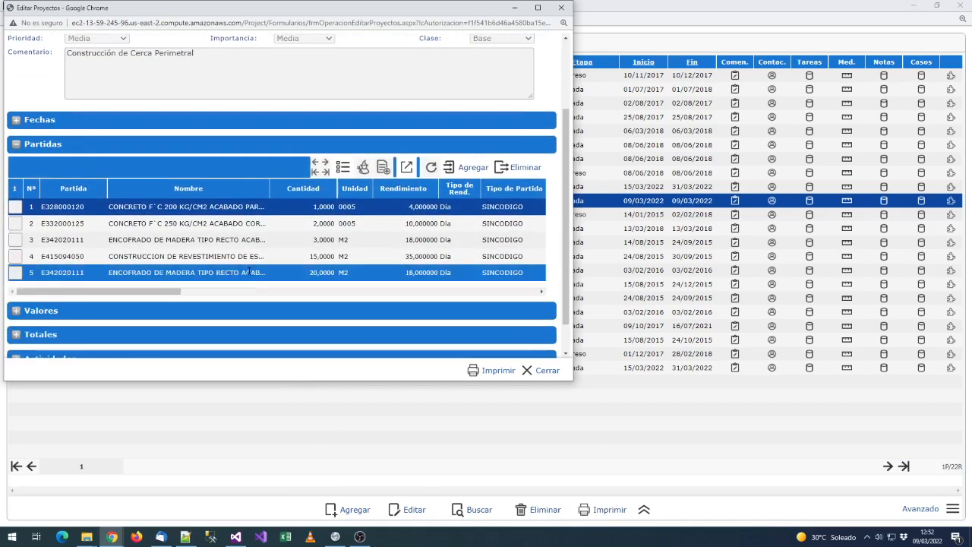
pyautogui.moveTo(159, 293)
pyautogui.mouseDown()
pyautogui.moveTo(295, 286)
pyautogui.moveTo(156, 291)
pyautogui.mouseUp()
pyautogui.scroll(2, 258, 229)
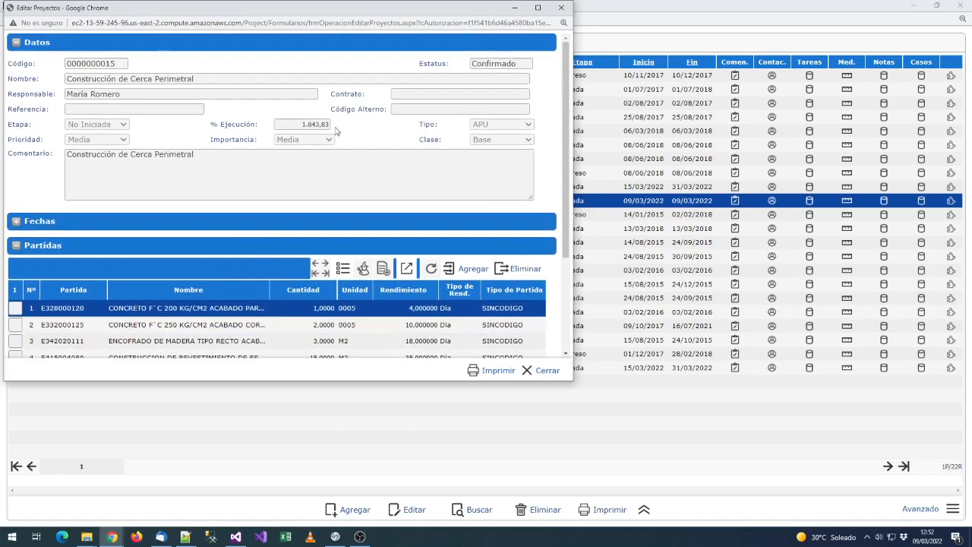
# - Examine the Partidas rows of the Construcción de Cerca Perimetral project across all columns against its % Ejecución, and close the record
pyautogui.moveTo(292, 19); pyautogui.dragTo(413, 119)
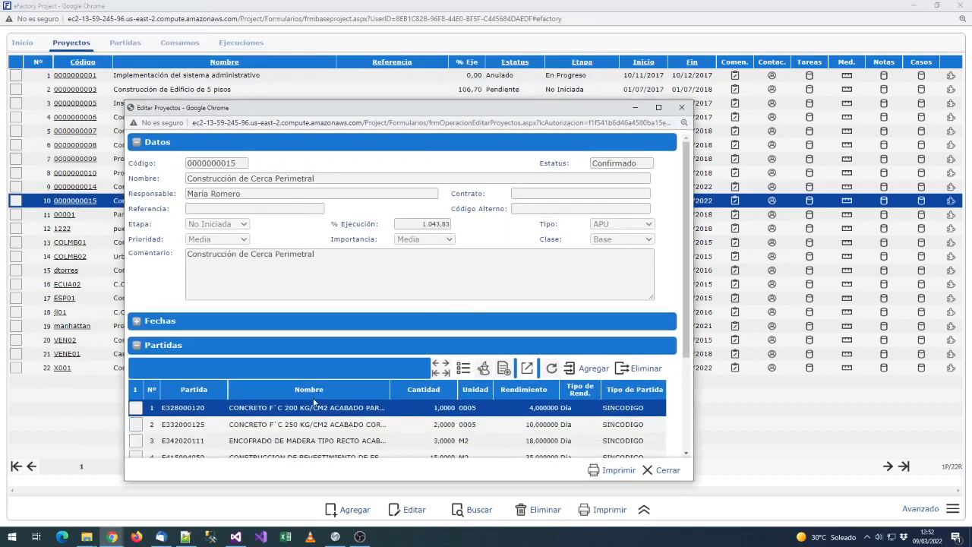
pyautogui.scroll(-1, 273, 426)
pyautogui.moveTo(420, 173); pyautogui.dragTo(458, 169)
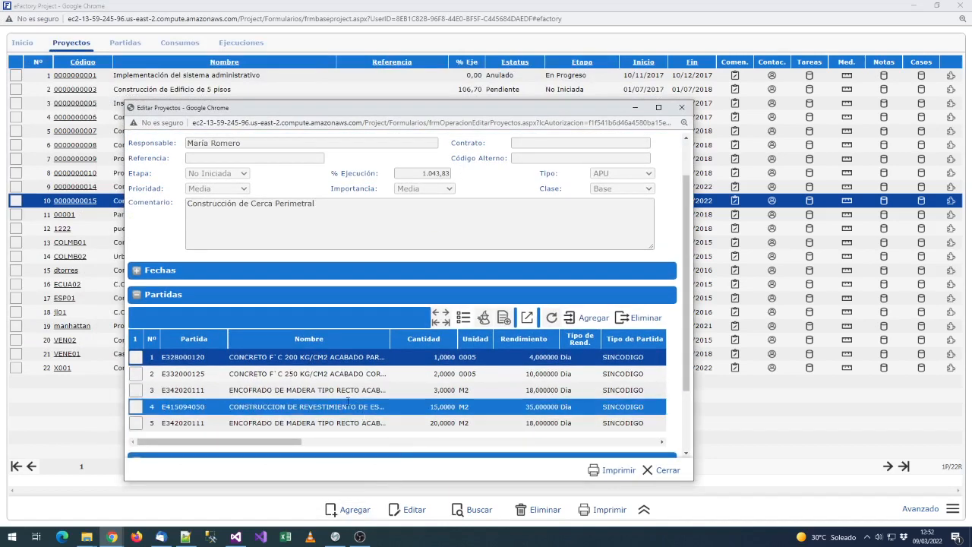
pyautogui.scroll(-2, 310, 334)
pyautogui.scroll(3, 309, 334)
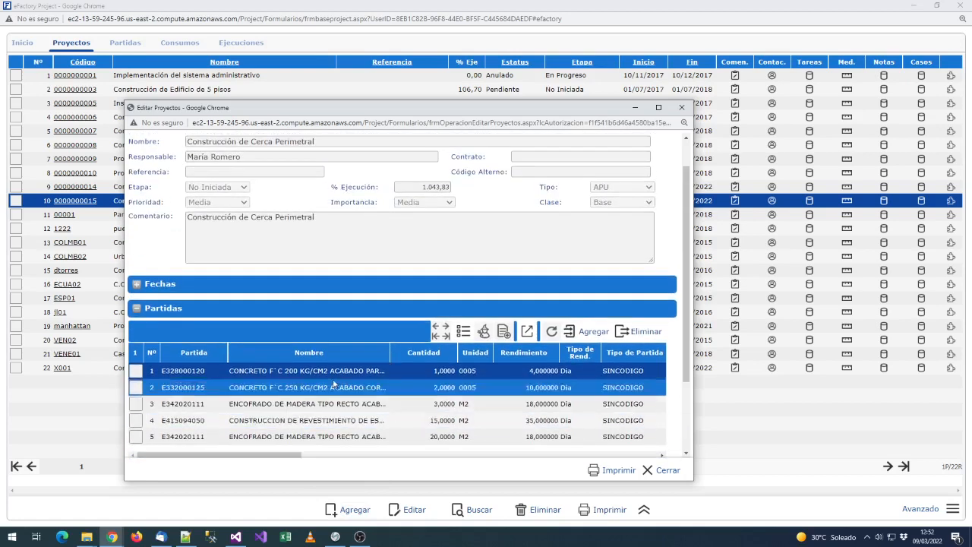
pyautogui.scroll(-1, 310, 334)
pyautogui.moveTo(227, 405); pyautogui.dragTo(310, 405)
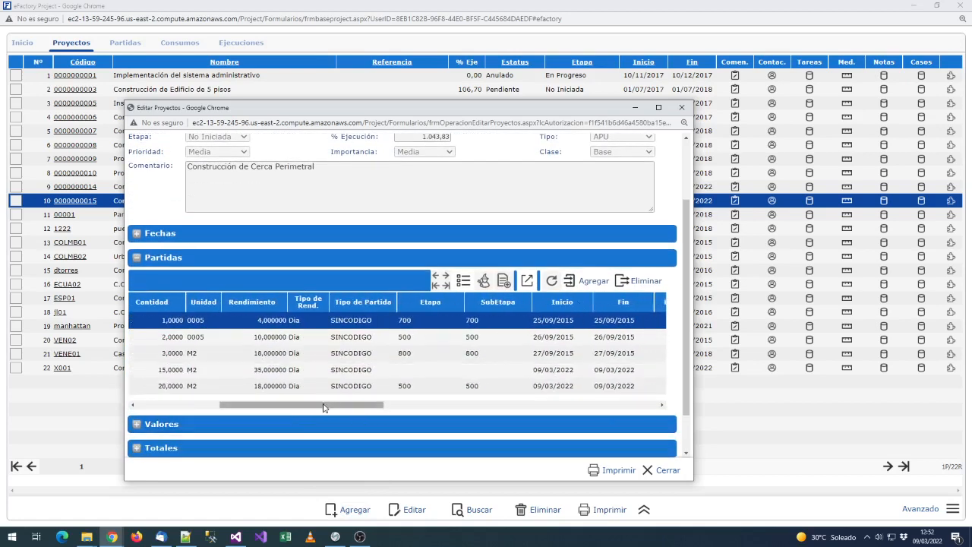
pyautogui.moveTo(322, 407); pyautogui.dragTo(264, 407)
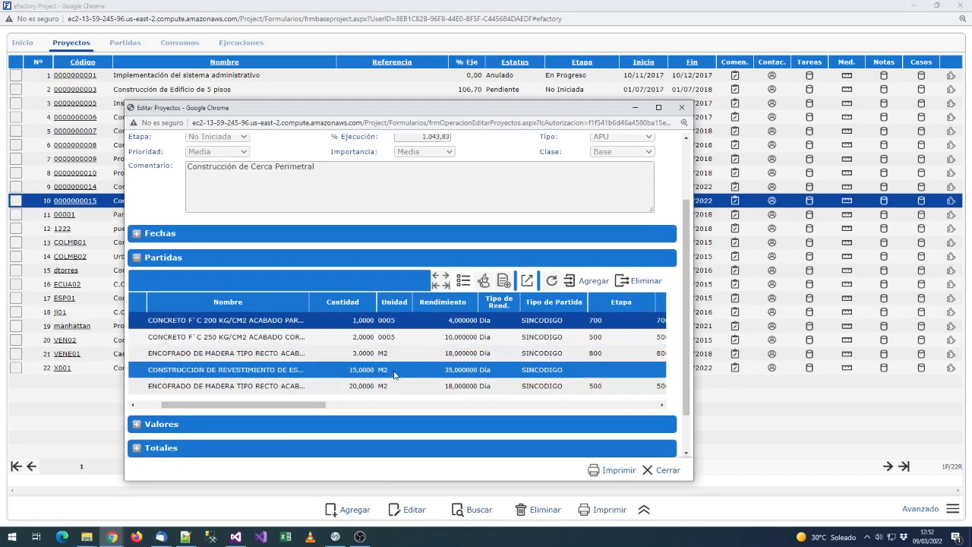
pyautogui.click(143, 404)
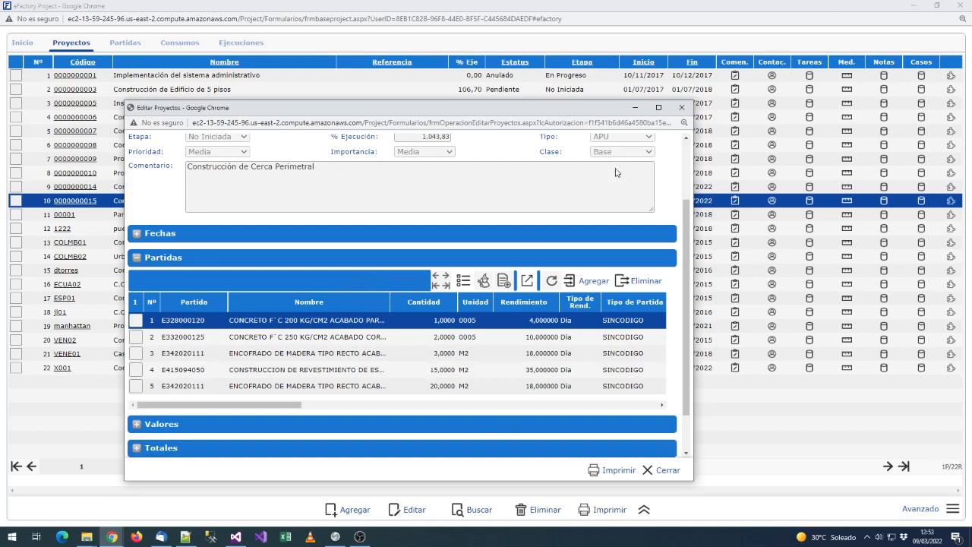
pyautogui.click(680, 108)
# - Review the Consumos and Ejecuciones lists, and open the Valuaciones list of the Obras module
pyautogui.click(23, 44)
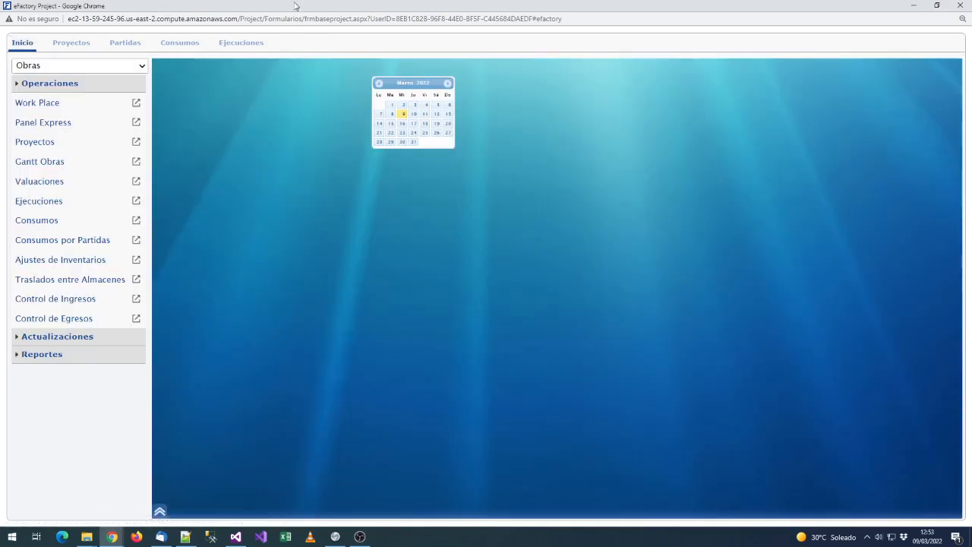
pyautogui.click(182, 43)
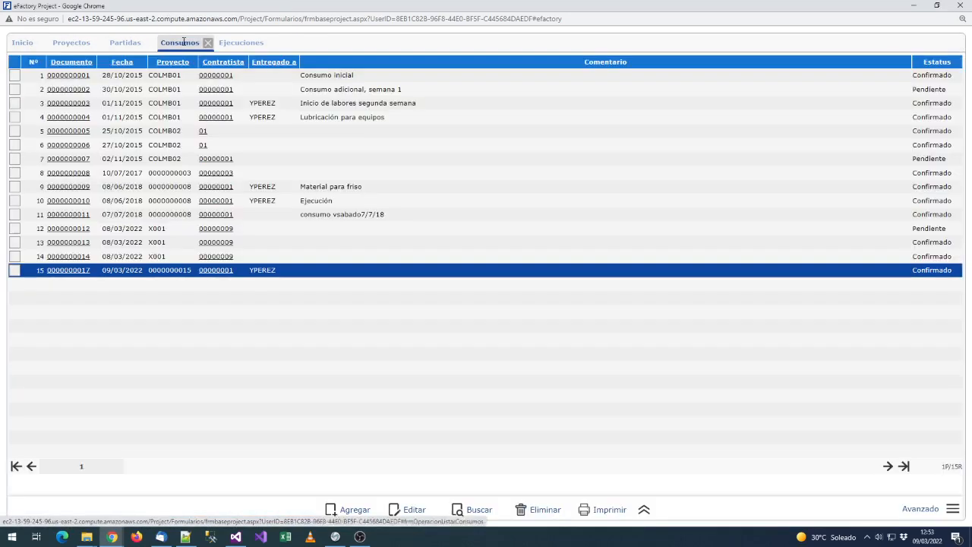
pyautogui.click(241, 44)
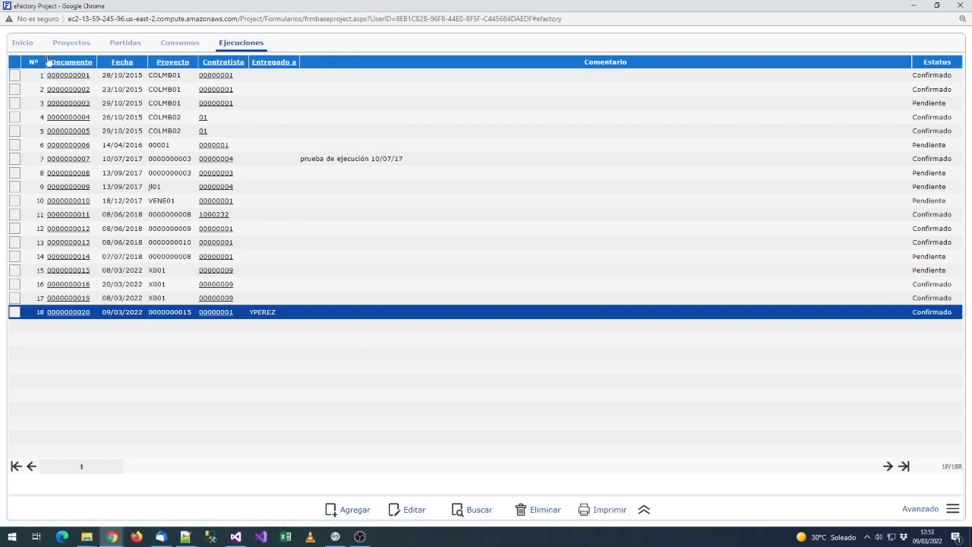
pyautogui.click(23, 43)
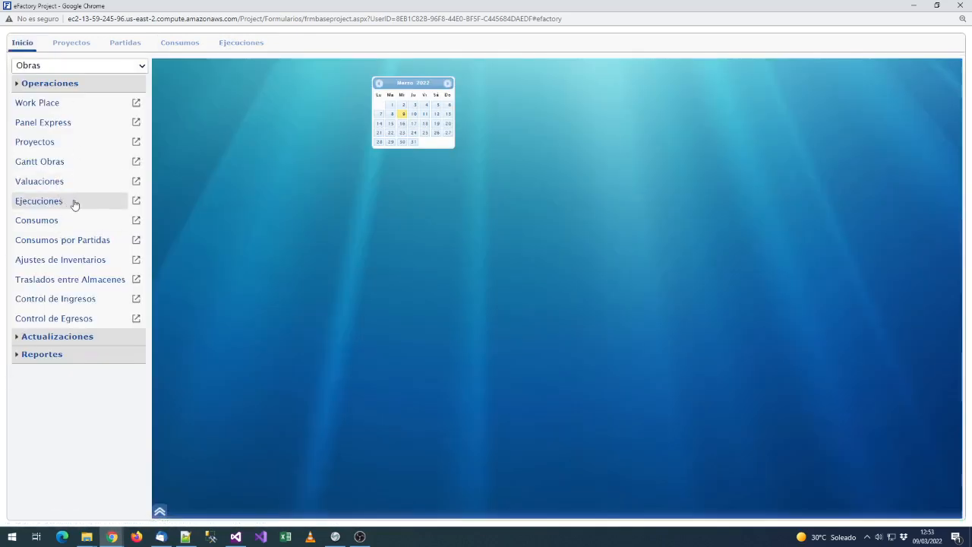
pyautogui.click(82, 182)
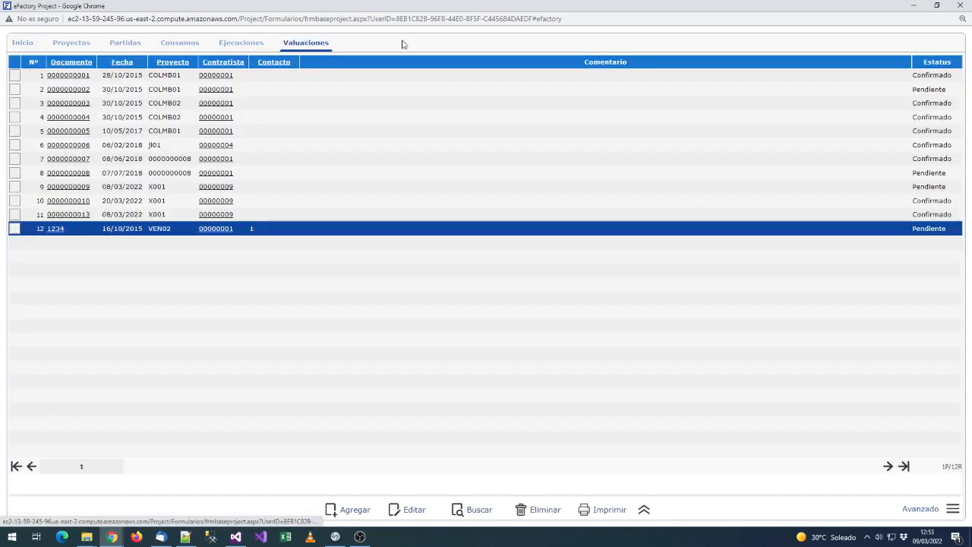
pyautogui.click(233, 43)
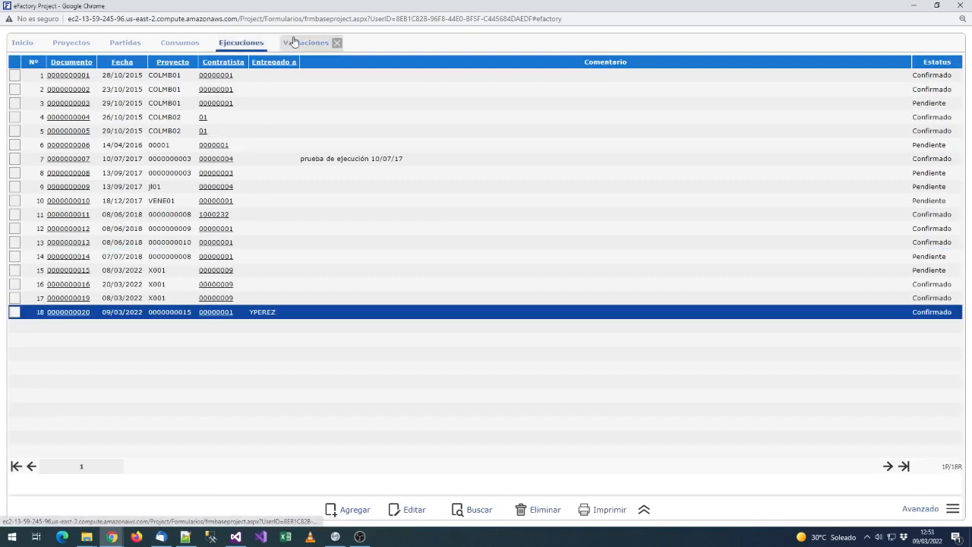
pyautogui.click(297, 41)
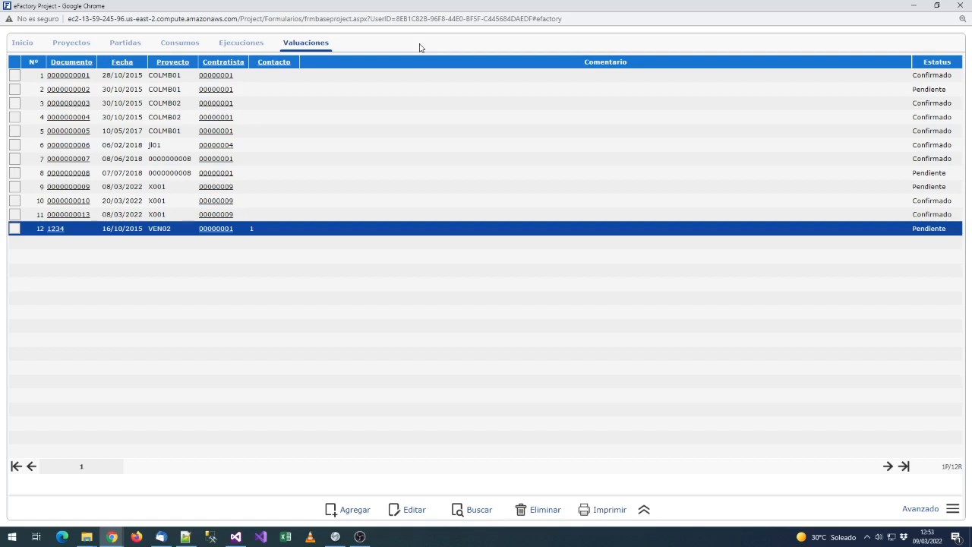
# - Try to open the confirmed valuation of project X001 dated 08/03/2022 for editing, and dismiss the dialog
pyautogui.click(9, 217)
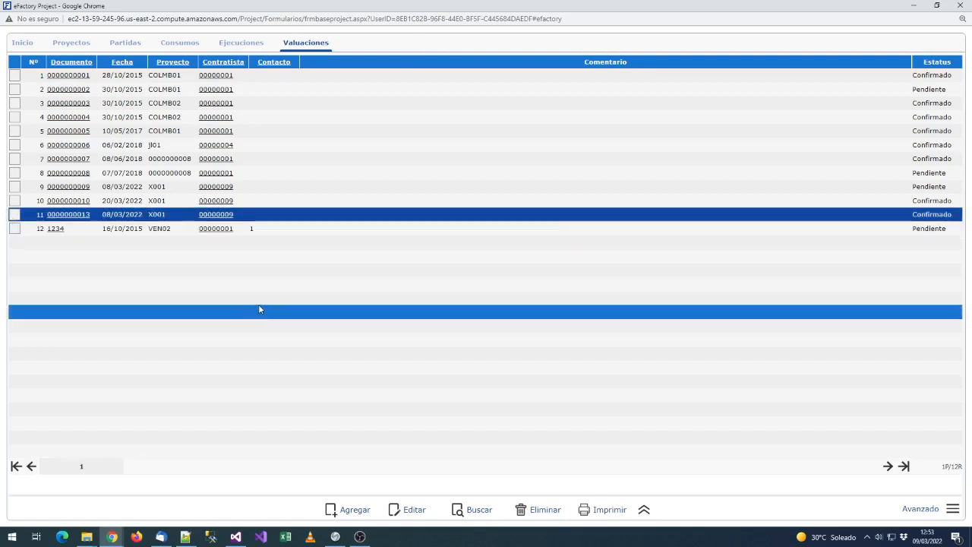
pyautogui.click(423, 502)
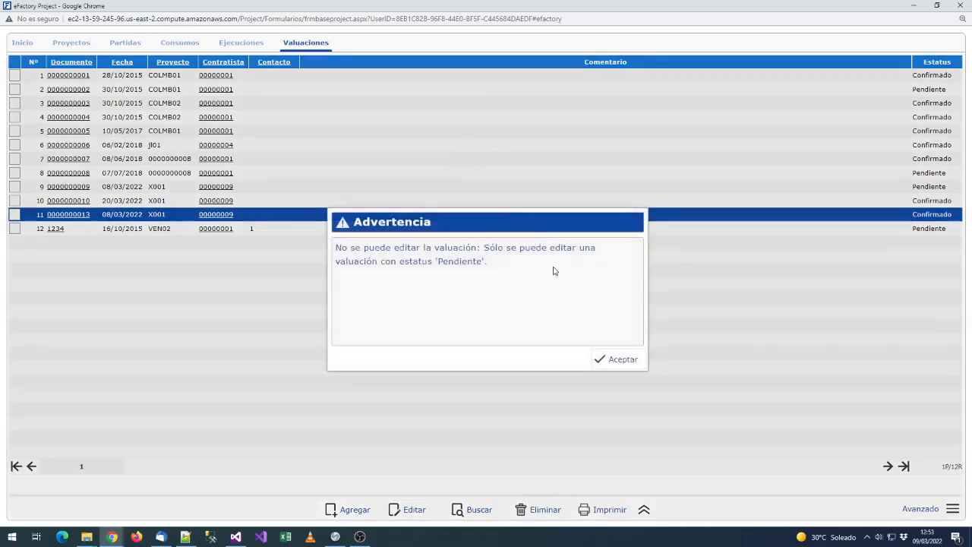
pyautogui.click(620, 358)
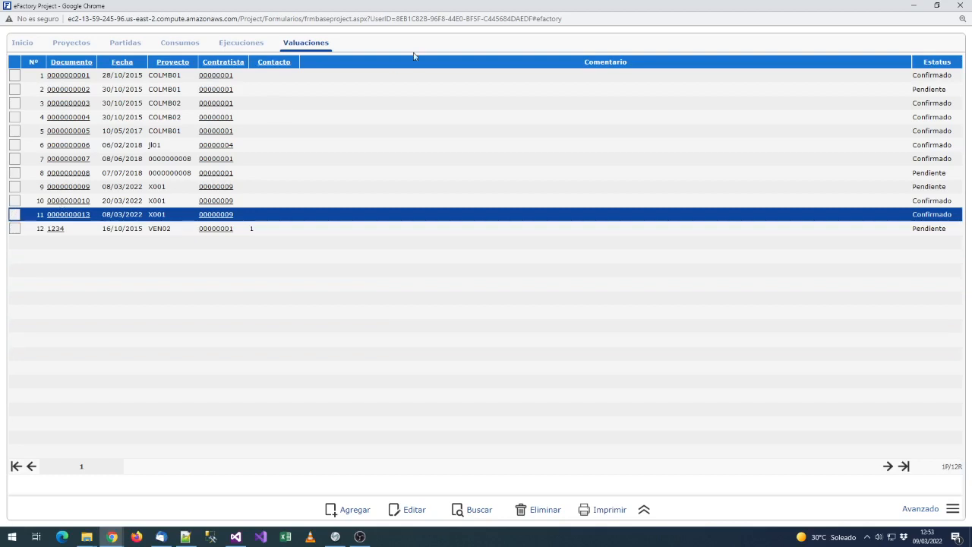
# - Return through the Proyectos list to Partidas, open partida E412110007 for editing, and show its Materiales section in a wider window
pyautogui.click(72, 42)
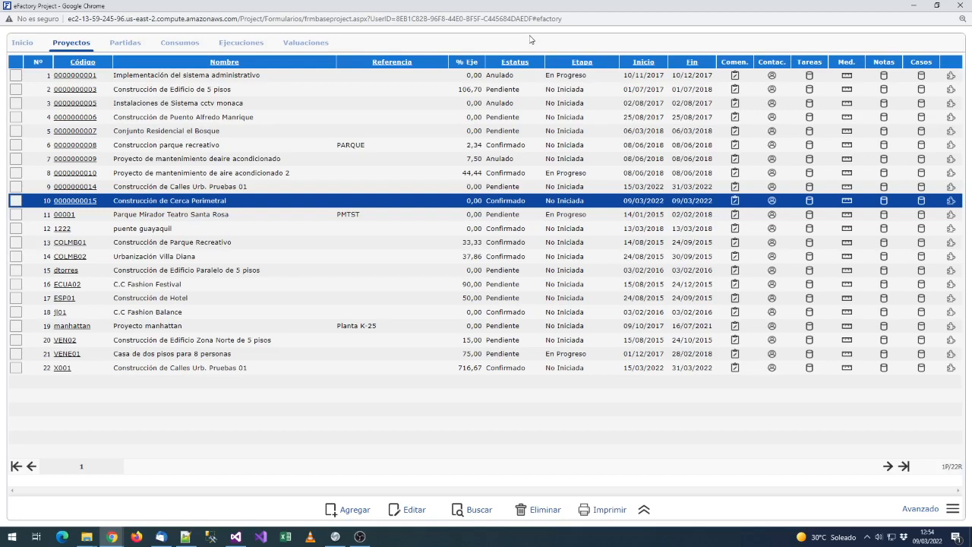
pyautogui.click(122, 44)
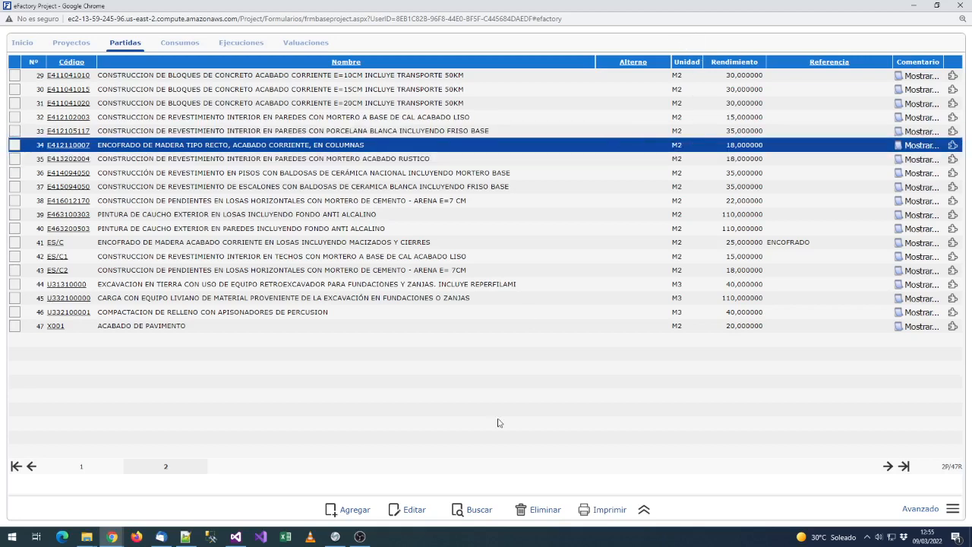
pyautogui.click(415, 509)
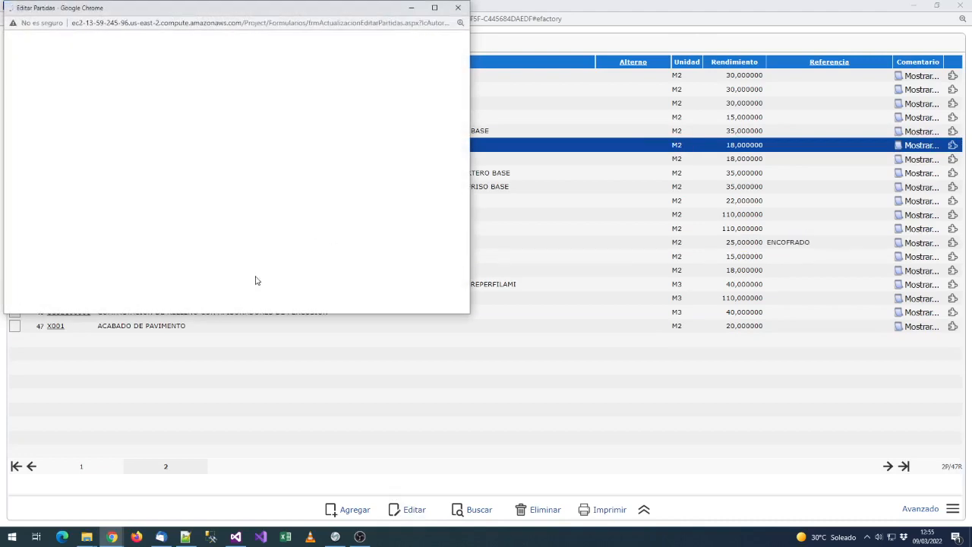
pyautogui.click(16, 284)
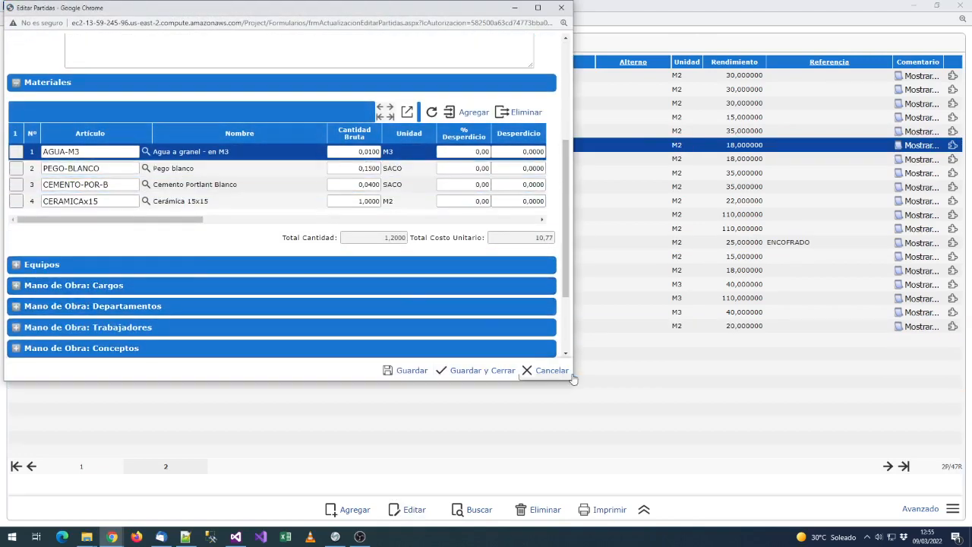
pyautogui.moveTo(574, 379); pyautogui.dragTo(707, 379)
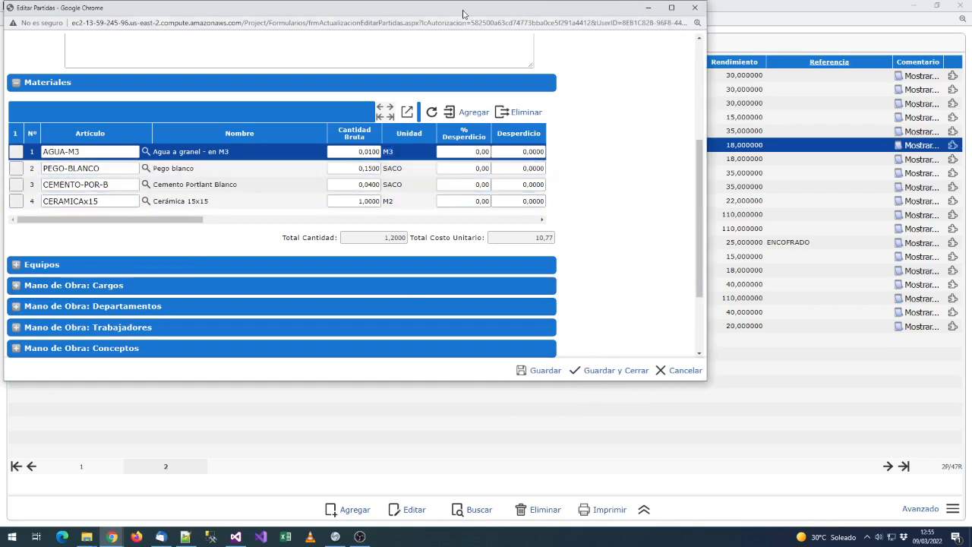
pyautogui.moveTo(463, 14); pyautogui.dragTo(545, 141)
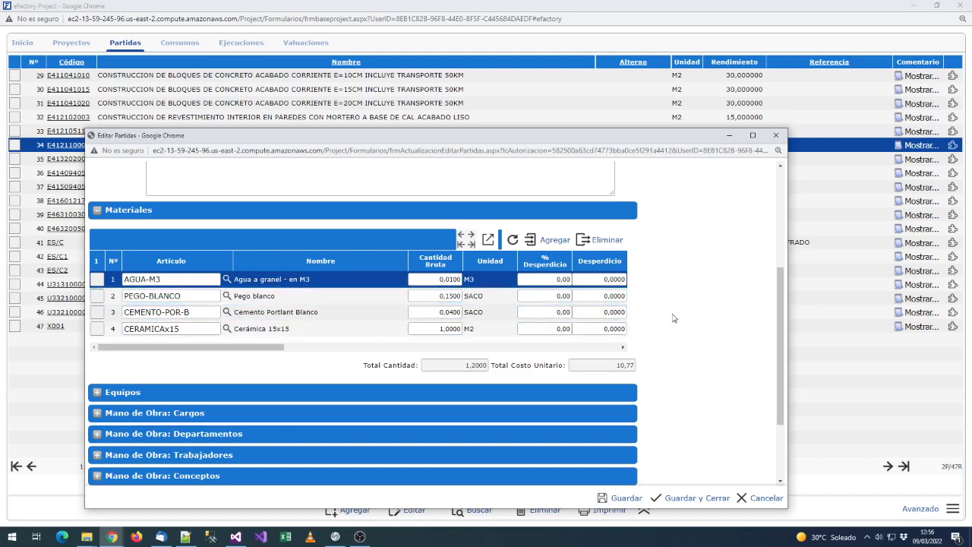
# - Review the partida's Materiales, and expand its Equipos and Mano de Obra: Cargos sections to check their entries and costs
pyautogui.click(273, 329)
pyautogui.scroll(3, 688, 328)
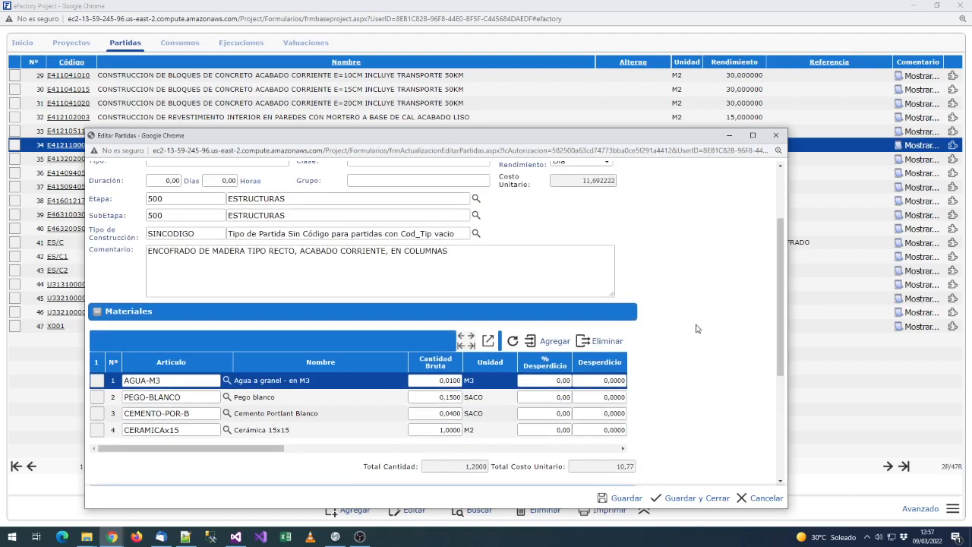
pyautogui.scroll(-3, 380, 394)
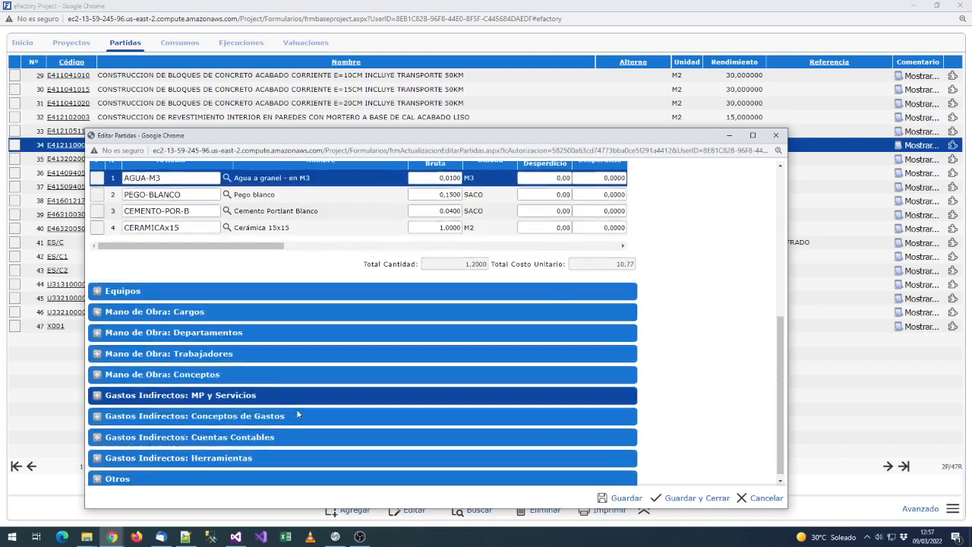
pyautogui.click(131, 292)
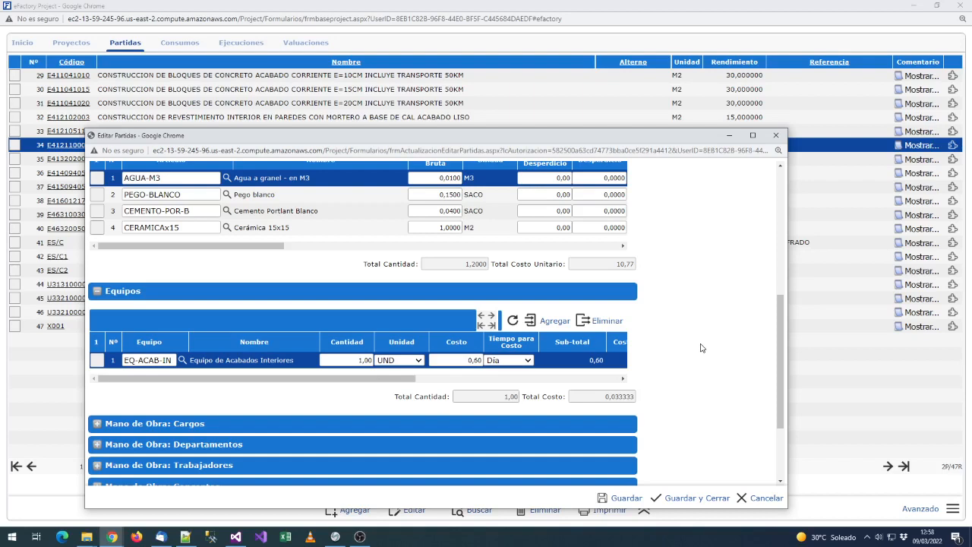
pyautogui.click(165, 418)
pyautogui.scroll(-2, 165, 418)
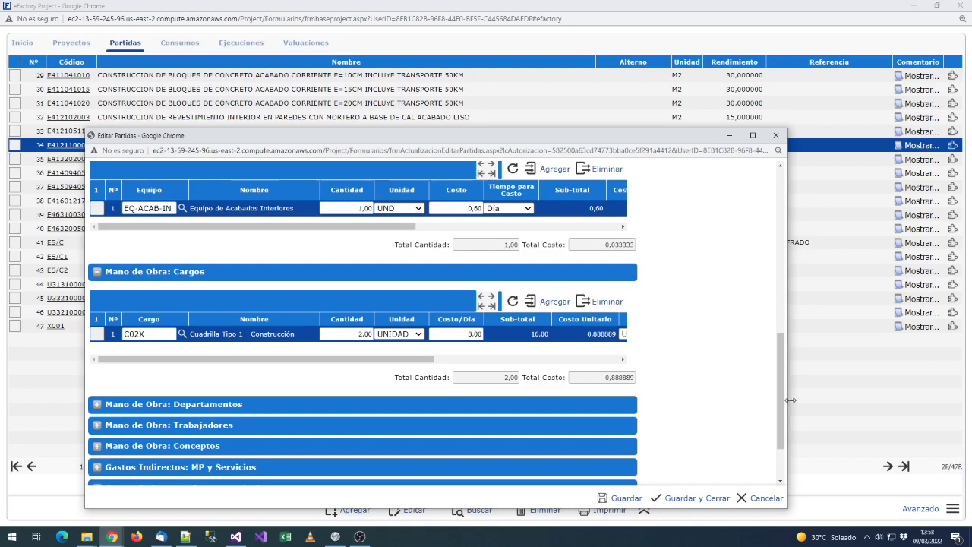
# - Narrow the partida E412110007 window and review its Generales data, including Rendimiento and Costo Unitario
pyautogui.moveTo(788, 409); pyautogui.dragTo(669, 403)
pyautogui.scroll(3, 653, 395)
pyautogui.scroll(1, 639, 241)
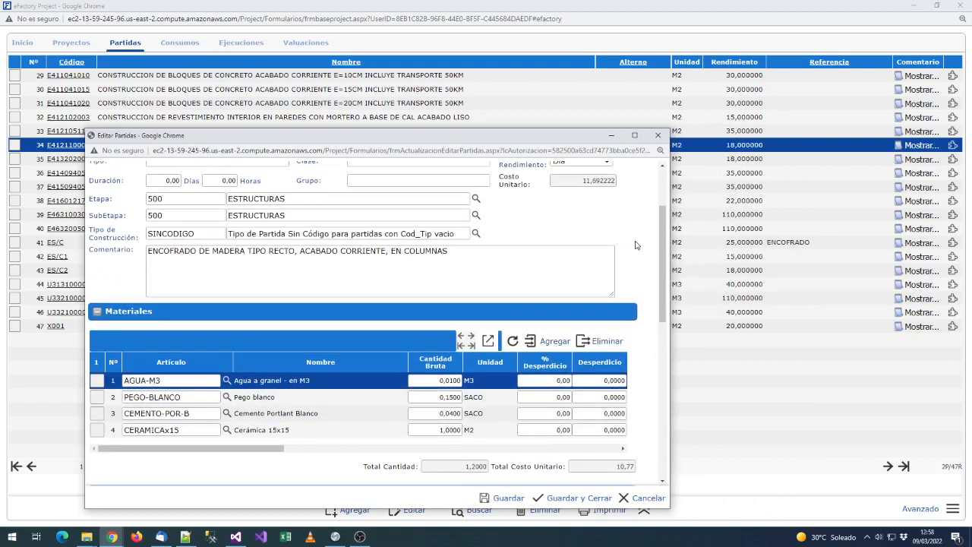
pyautogui.scroll(1, 649, 209)
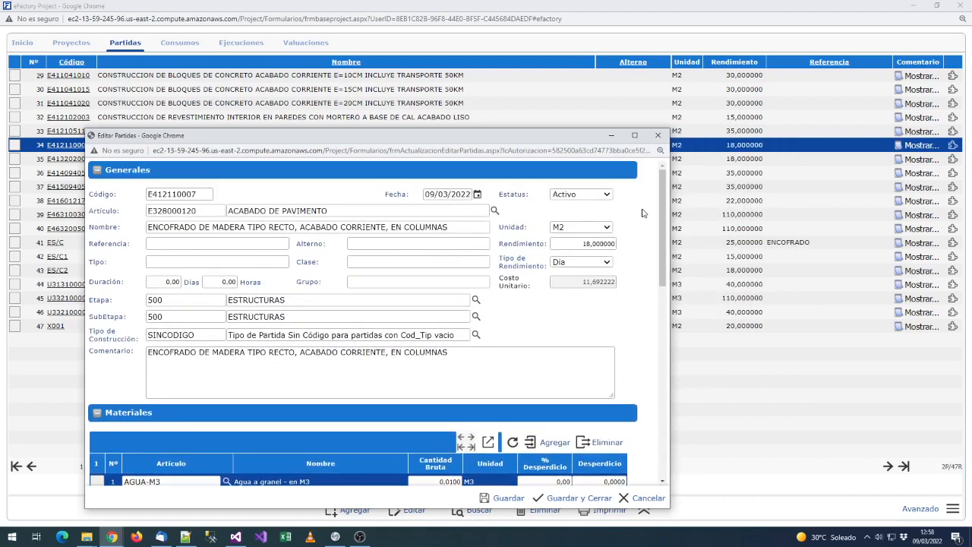